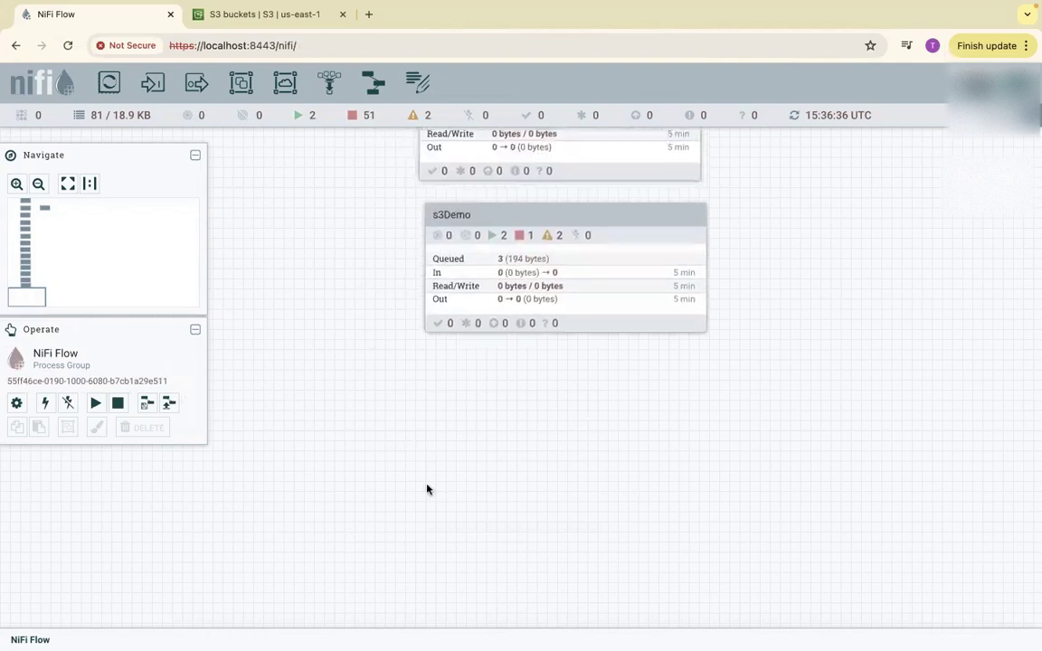
Stop the s3Demo process group and pan the canvas up to expose empty space.
{"action": "right_click", "coordinate": [526, 273]}
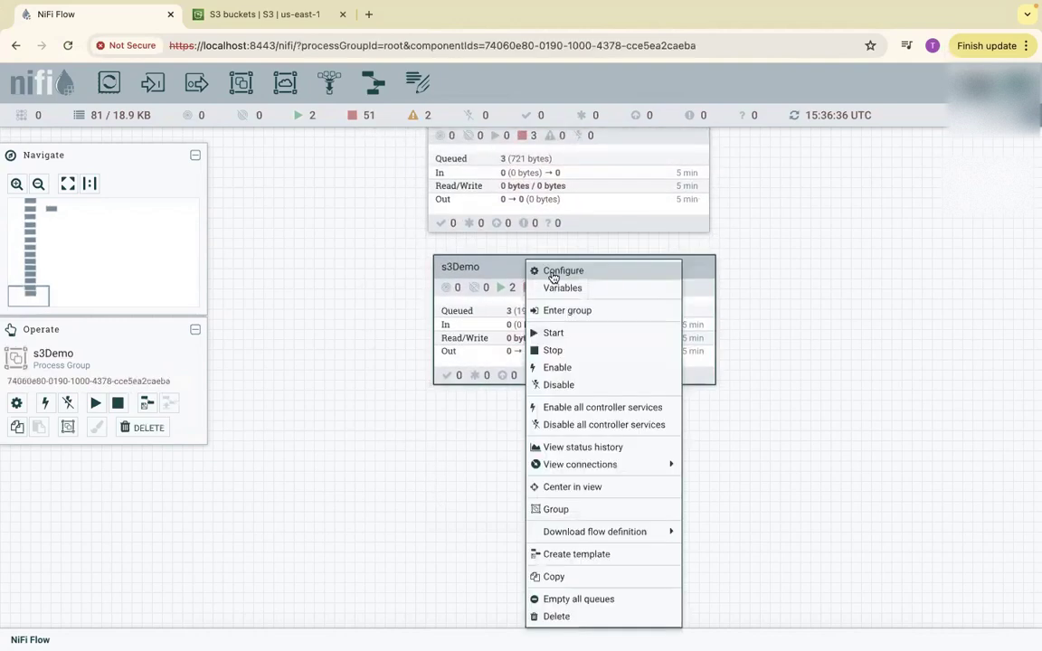
{"action": "left_click", "coordinate": [551, 351]}
{"action": "left_click_drag", "start_coordinate": [507, 453], "coordinate": [454, 204]}
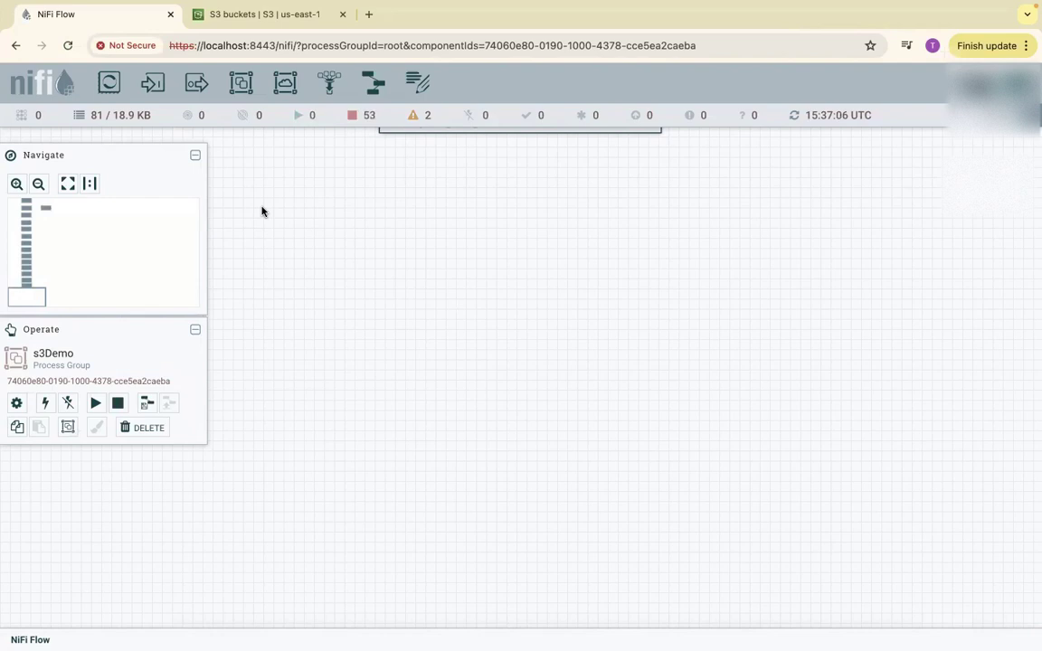
{"action": "left_click_drag", "start_coordinate": [435, 273], "coordinate": [435, 277]}
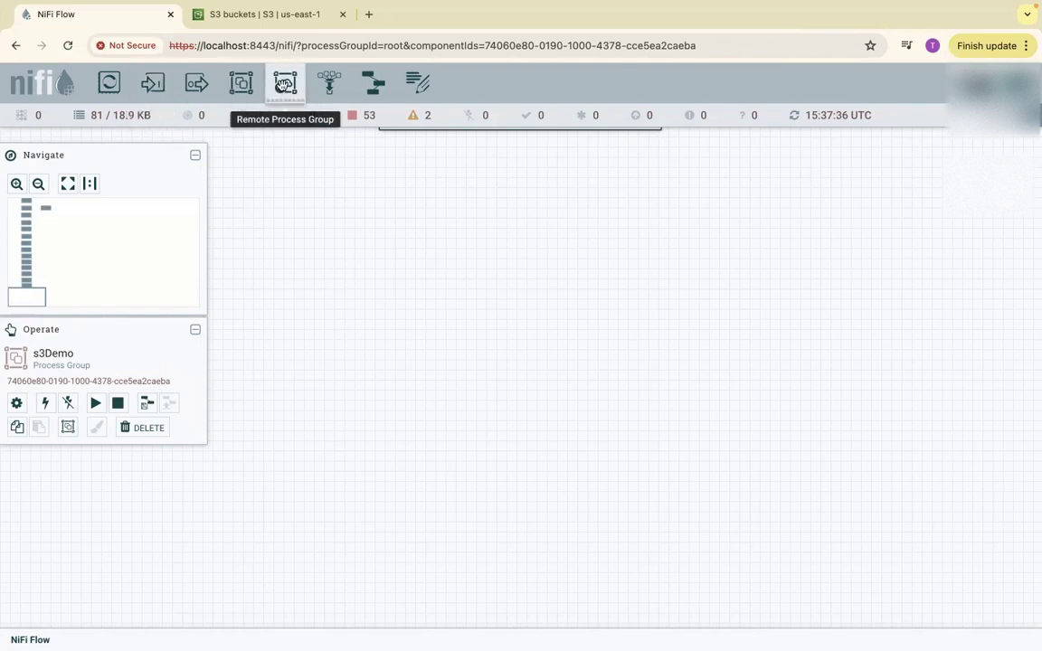
Add a new process group named AWSS3Demo to the canvas.
{"action": "left_click_drag", "start_coordinate": [241, 83], "coordinate": [409, 313]}
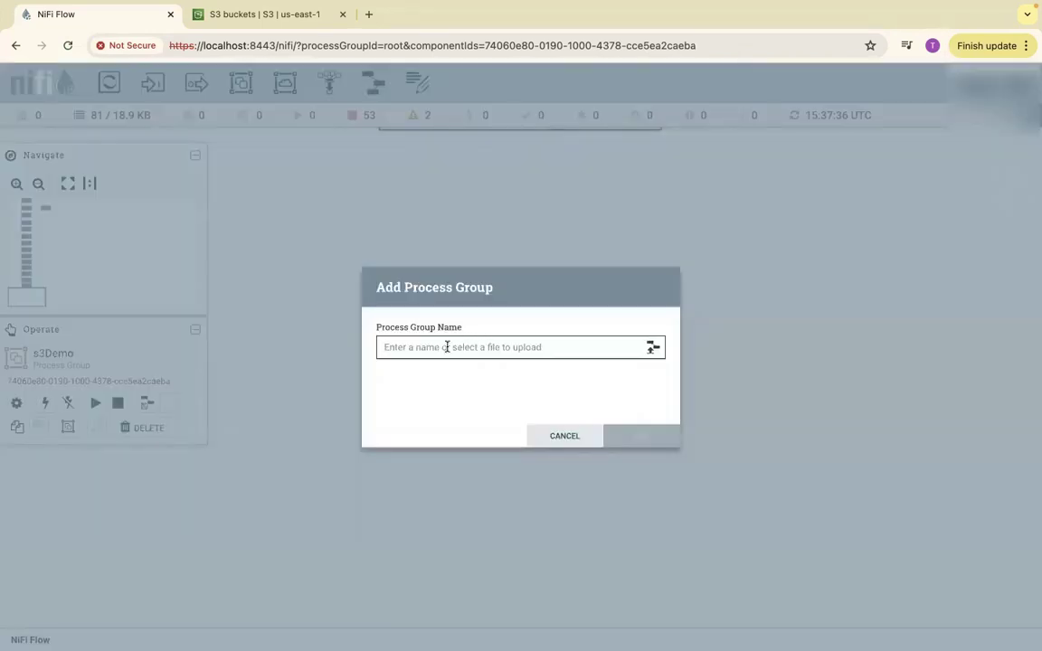
{"action": "type", "text": "s3"}
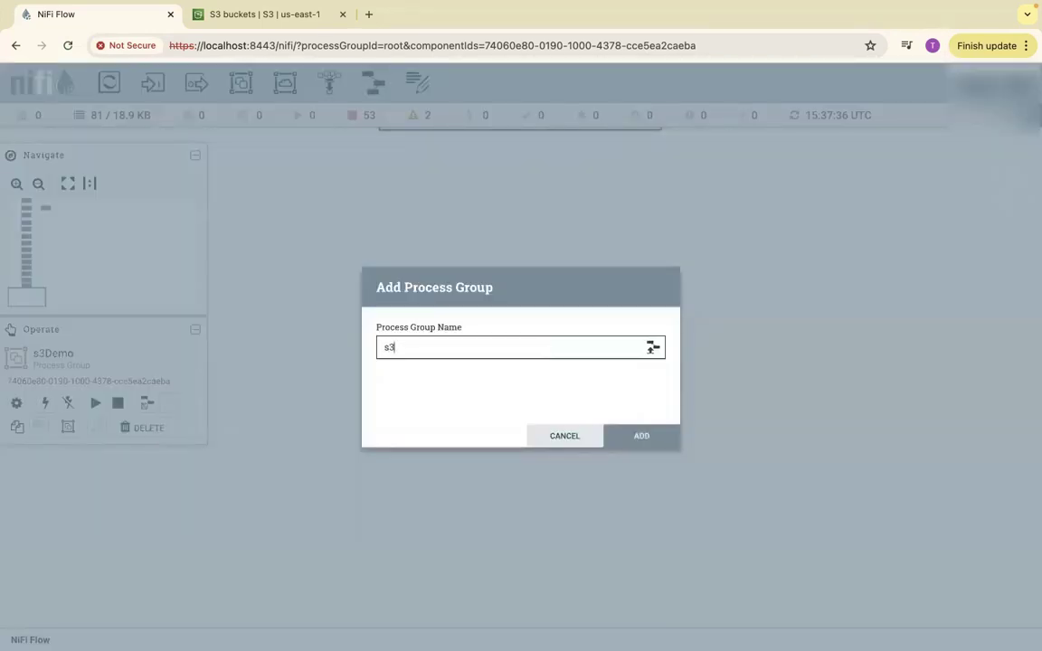
{"action": "type", "text": "D"}
{"action": "key", "text": "BackSpace"}
{"action": "key", "text": "BackSpace"}
{"action": "key", "text": "BackSpace"}
{"action": "type", "text": "AWSS3Demo"}
{"action": "left_click", "coordinate": [648, 438]}
Move AWSS3Demo up-left, enter it, and drop a new processor onto its canvas.
{"action": "left_click_drag", "start_coordinate": [561, 339], "coordinate": [491, 203]}
{"action": "double_click", "coordinate": [492, 202]}
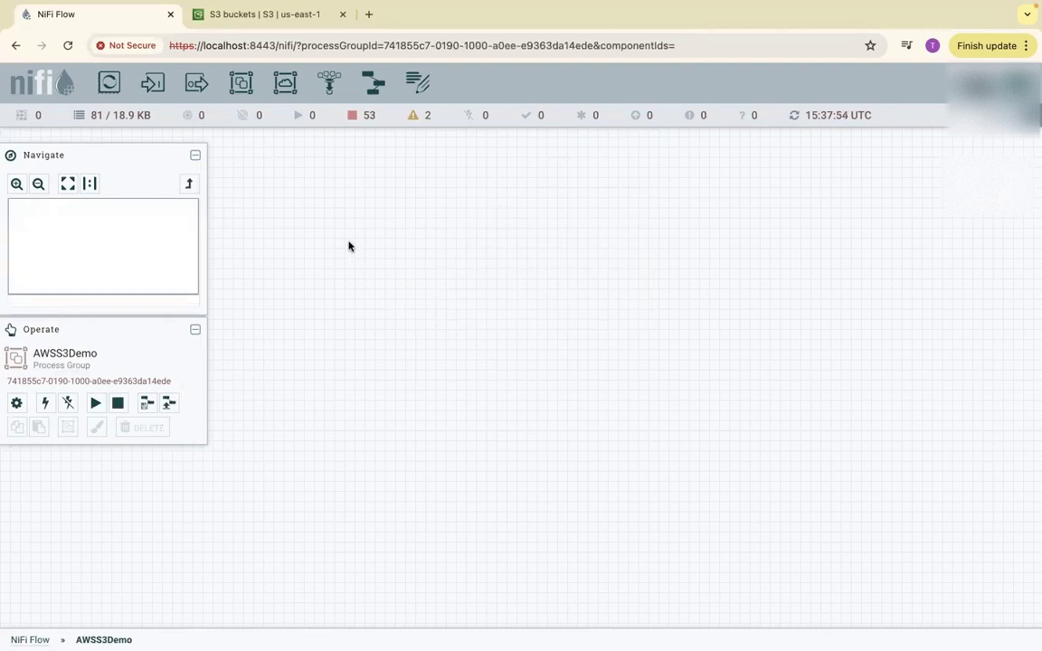
{"action": "left_click_drag", "start_coordinate": [107, 86], "coordinate": [465, 298]}
Filter processors by s3, read the five S3 processor descriptions, then shorten the filter to 's'.
{"action": "type", "text": "s3"}
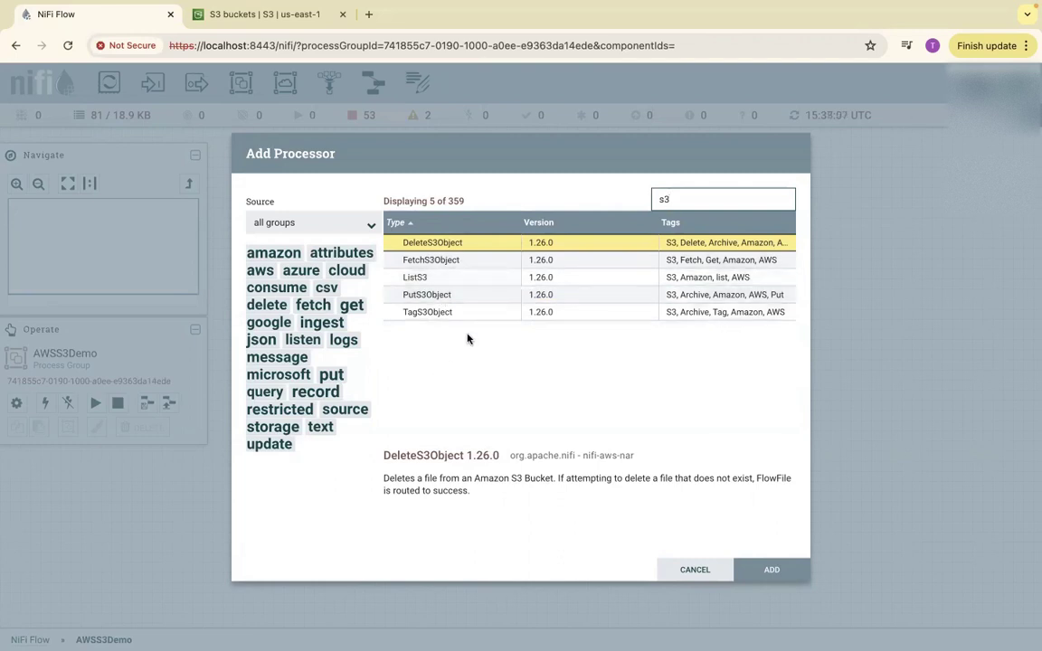
{"action": "left_click", "coordinate": [419, 280]}
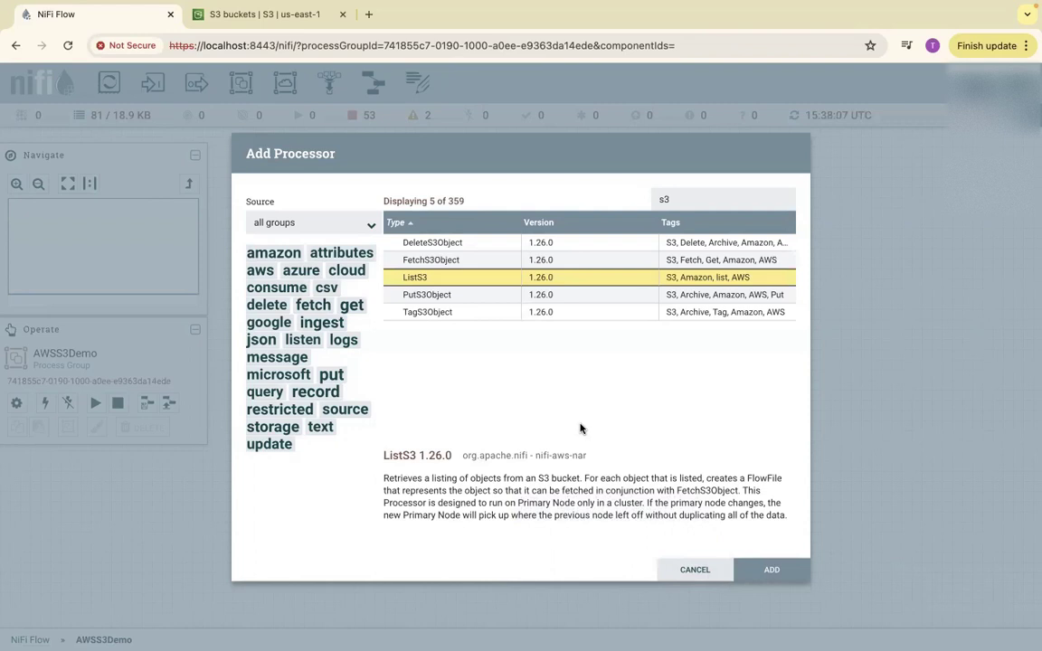
{"action": "left_click", "coordinate": [460, 261]}
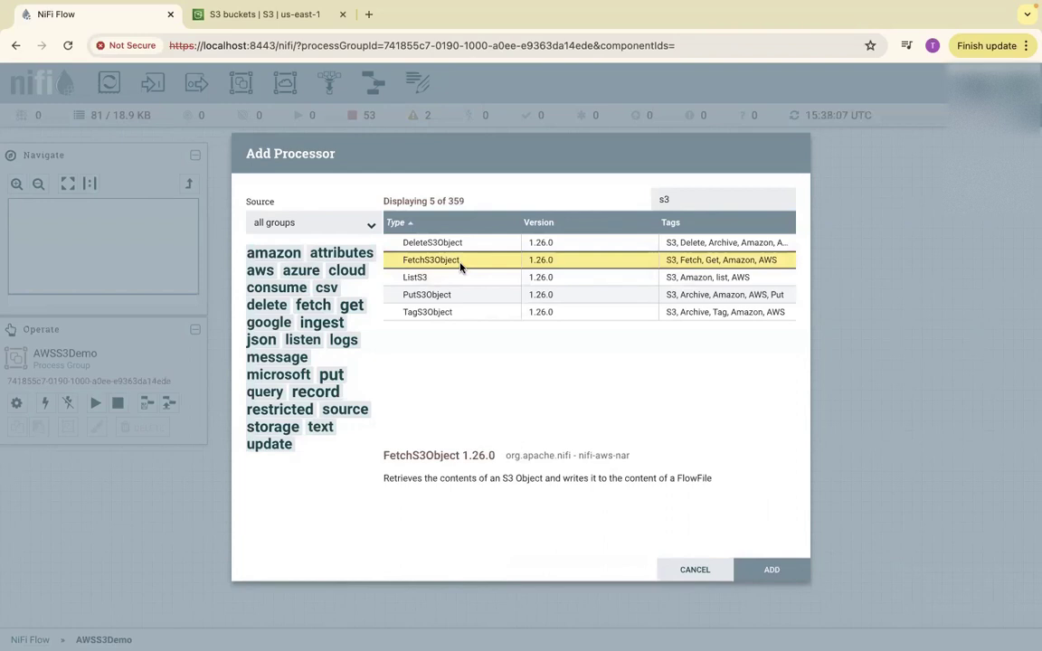
{"action": "left_click", "coordinate": [426, 281]}
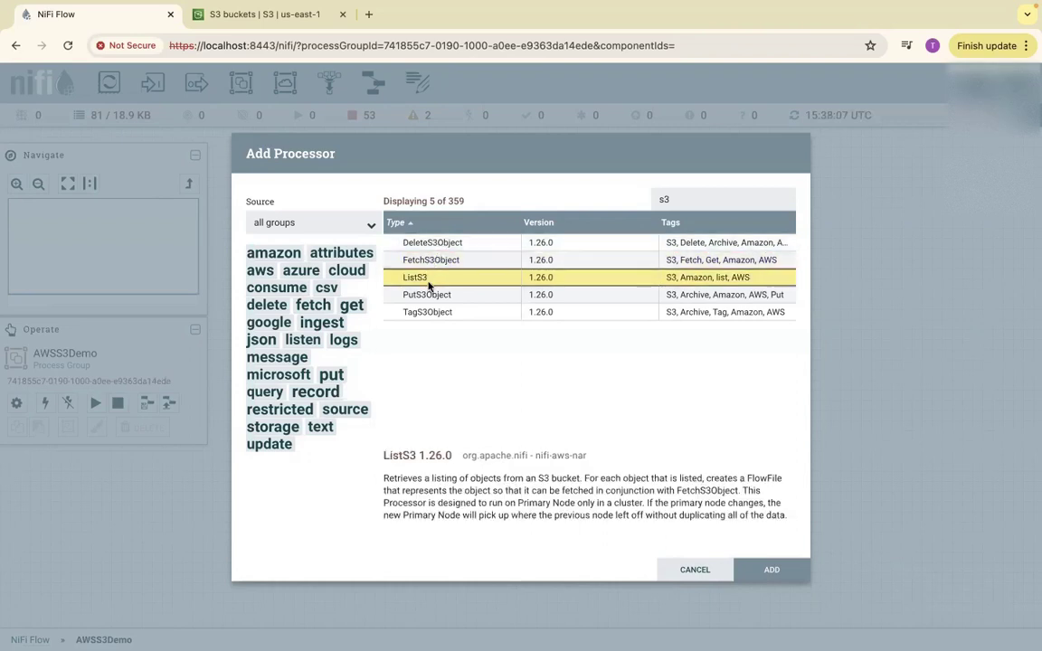
{"action": "left_click", "coordinate": [426, 297]}
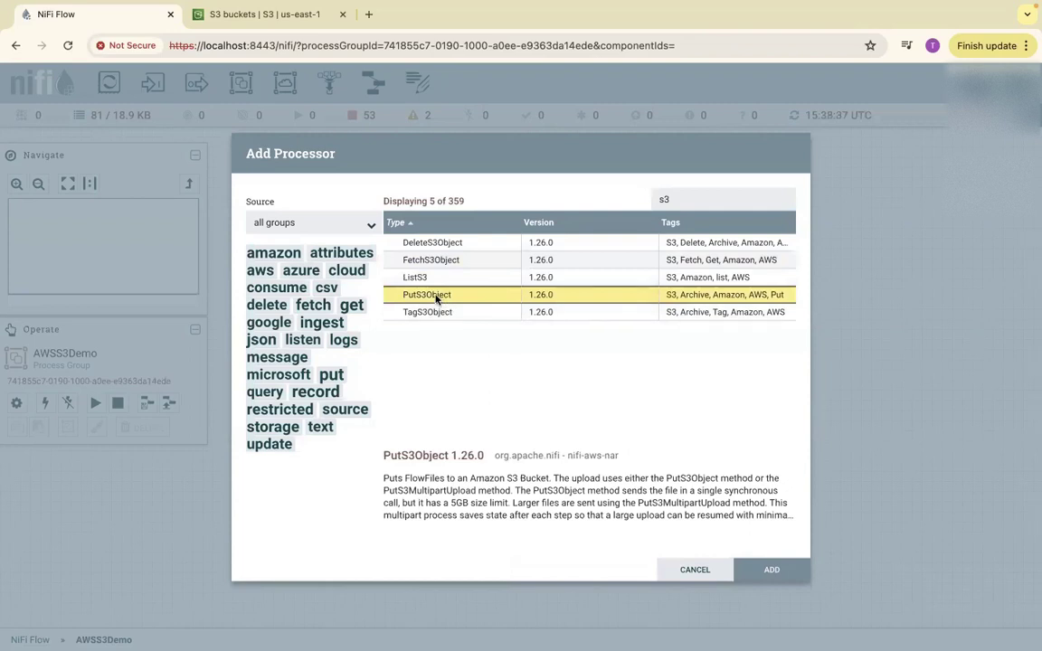
{"action": "left_click", "coordinate": [438, 244]}
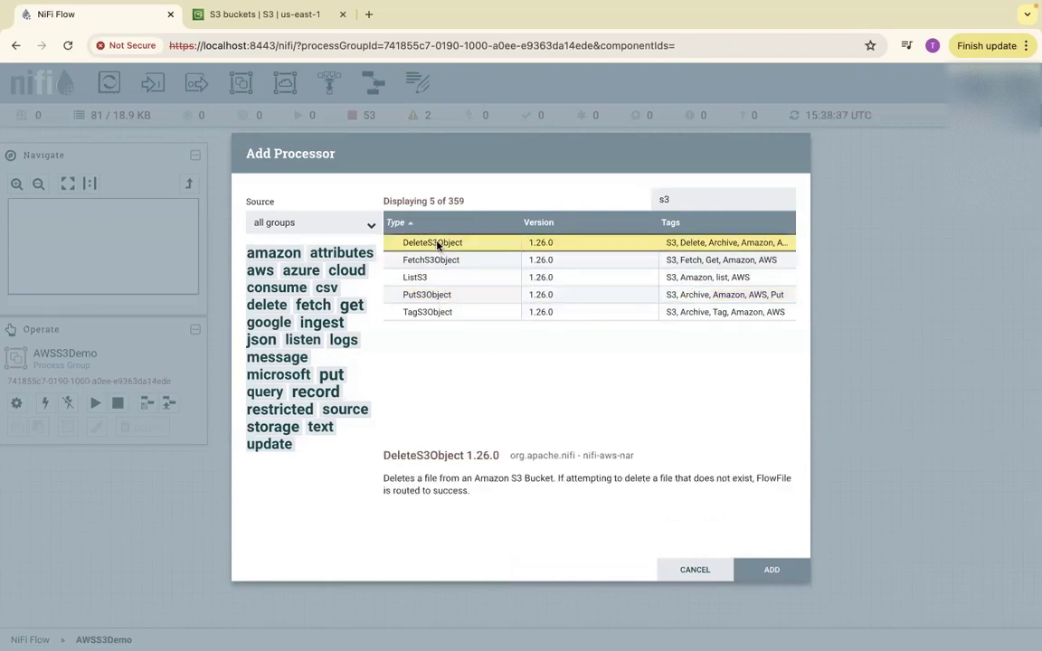
{"action": "left_click", "coordinate": [434, 314]}
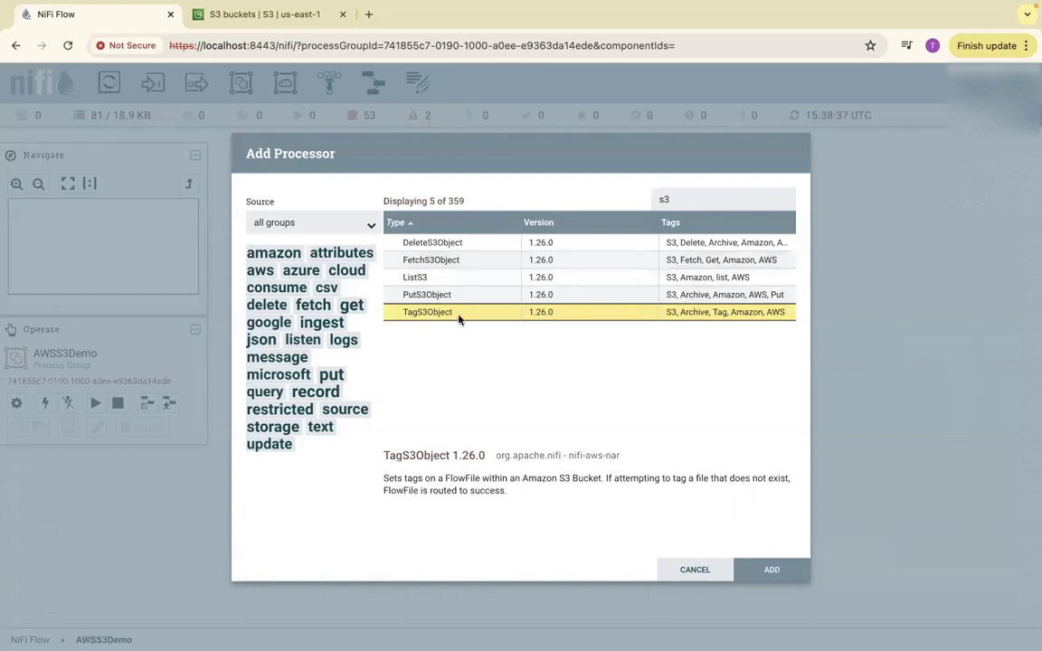
{"action": "left_click", "coordinate": [675, 200]}
{"action": "key", "text": "BackSpace"}
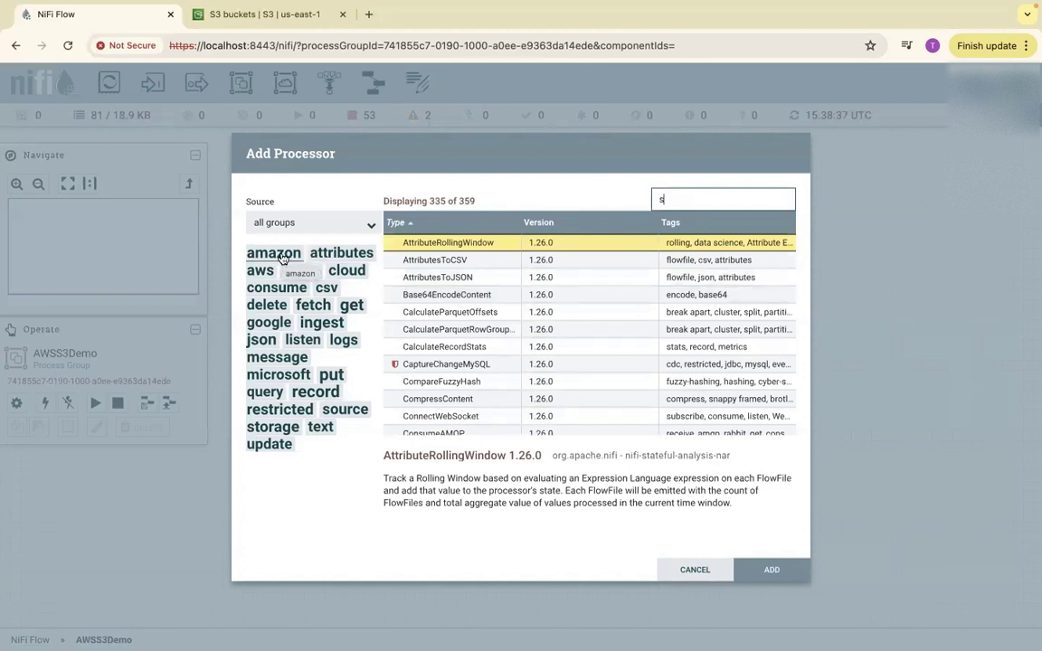
Filter by the aws tag (27 of 359 matches) and scroll through the AWS processors.
{"action": "left_click", "coordinate": [259, 271]}
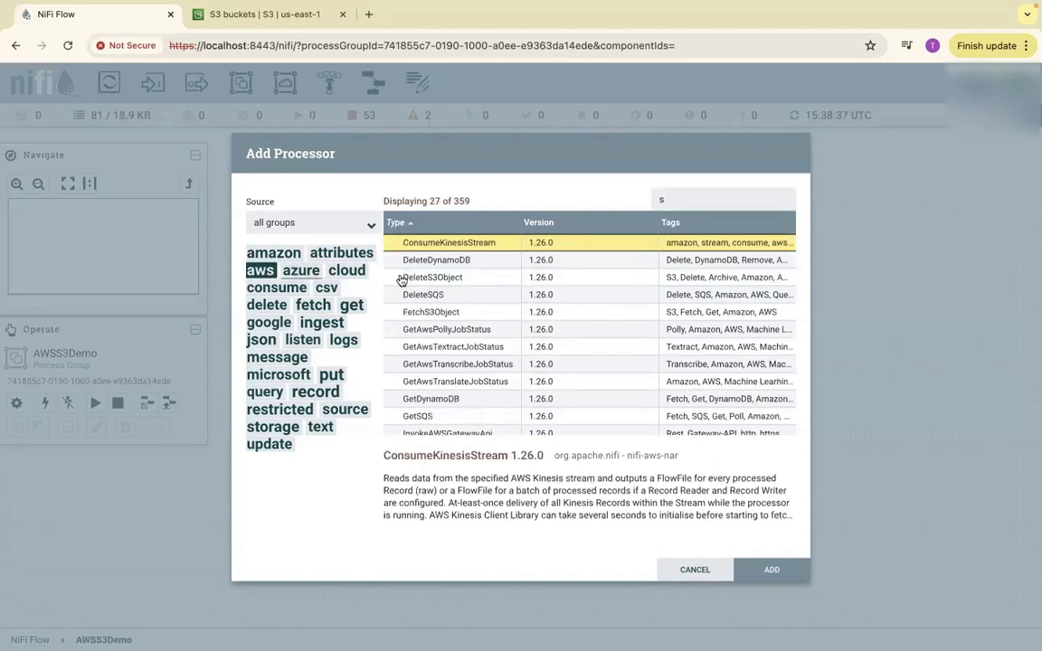
{"action": "left_click_drag", "start_coordinate": [430, 201], "coordinate": [474, 202]}
{"action": "scroll", "coordinate": [487, 392], "scroll_direction": "down", "scroll_amount": 5}
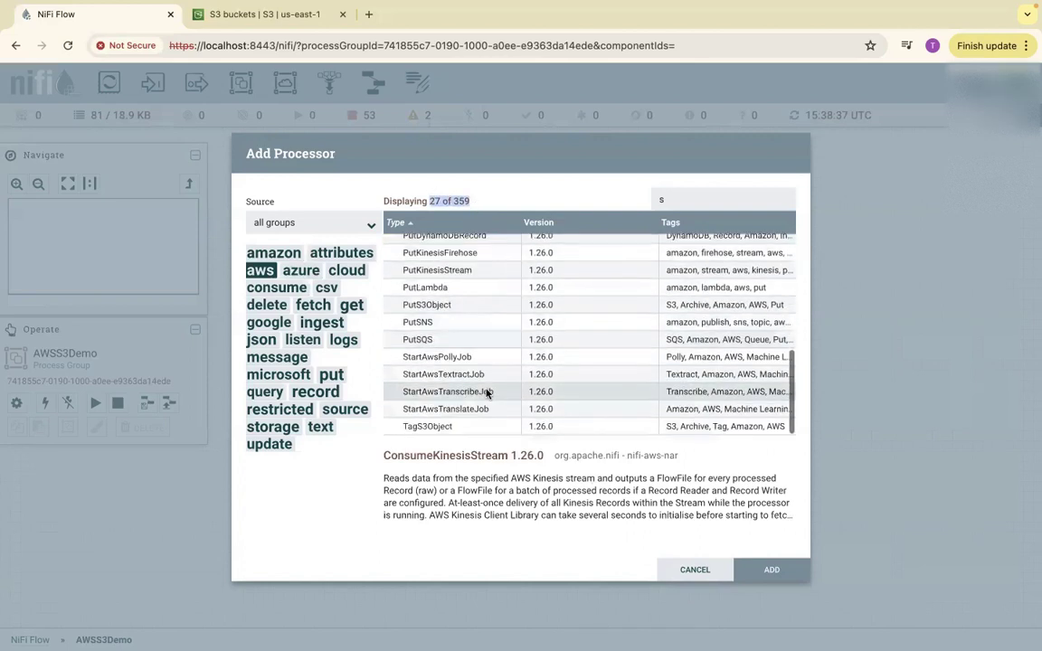
{"action": "scroll", "coordinate": [486, 392], "scroll_direction": "up", "scroll_amount": 5}
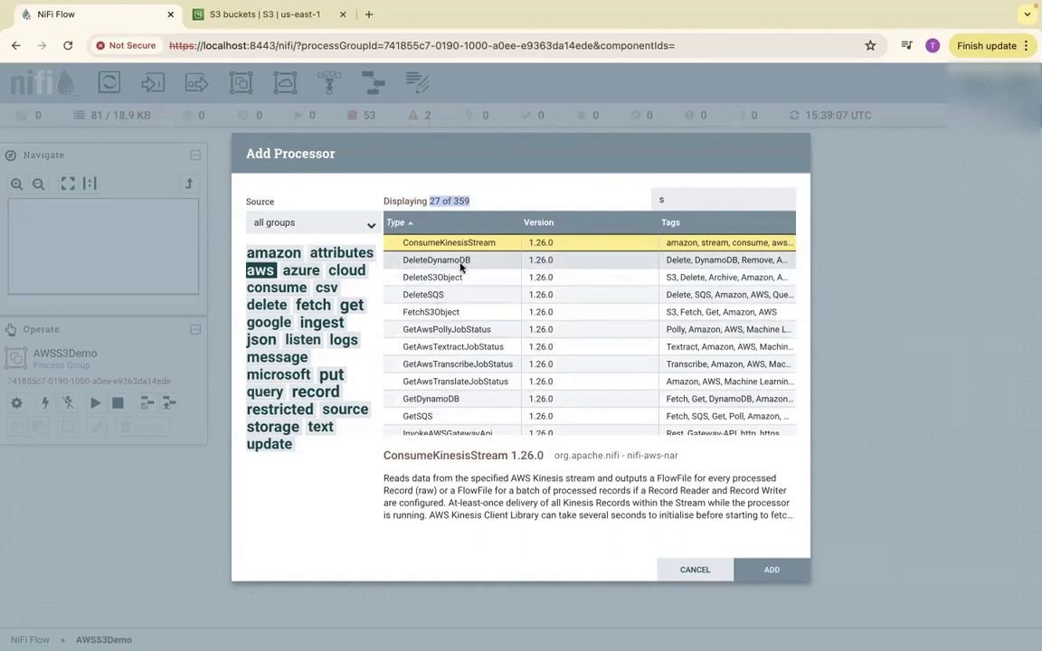
{"action": "scroll", "coordinate": [469, 346], "scroll_direction": "down", "scroll_amount": 3}
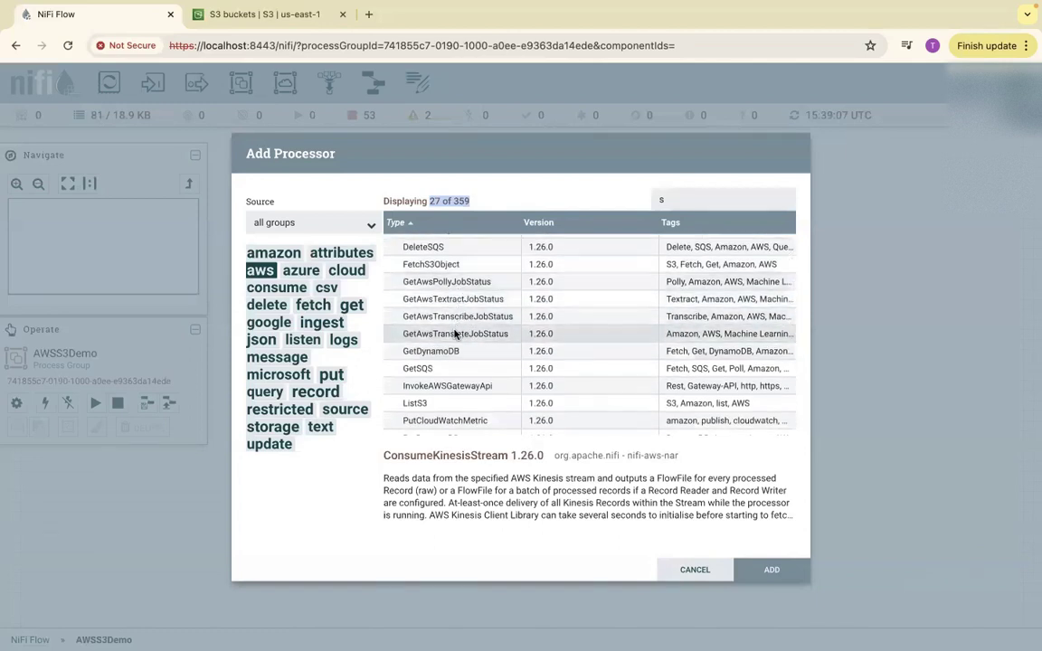
{"action": "scroll", "coordinate": [462, 331], "scroll_direction": "down", "scroll_amount": 5}
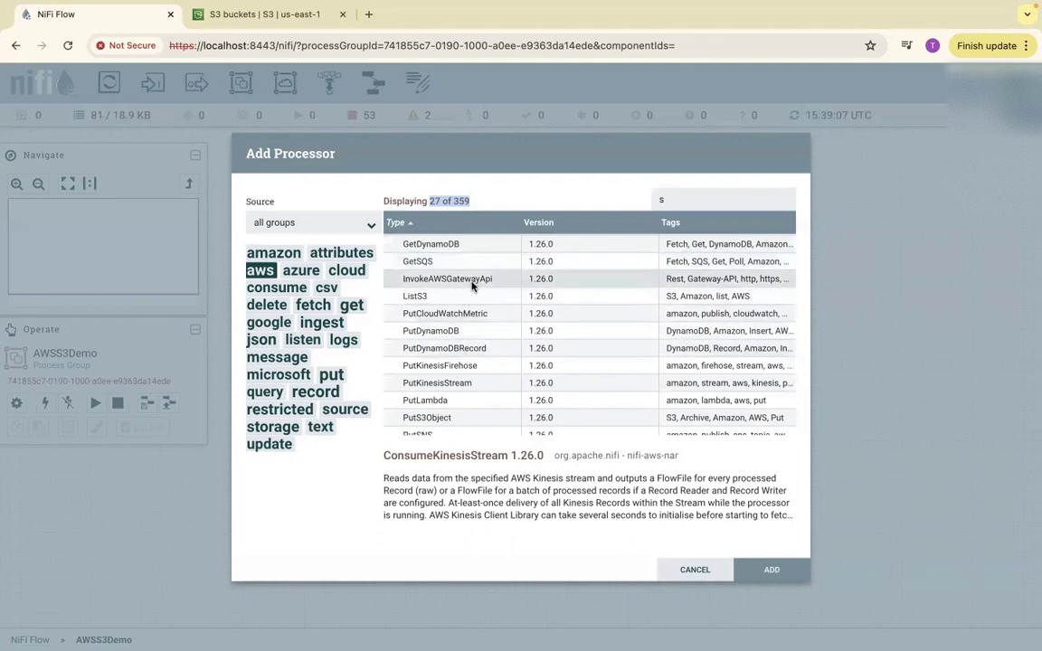
{"action": "scroll", "coordinate": [477, 363], "scroll_direction": "down", "scroll_amount": 2}
{"action": "scroll", "coordinate": [477, 366], "scroll_direction": "down", "scroll_amount": 1}
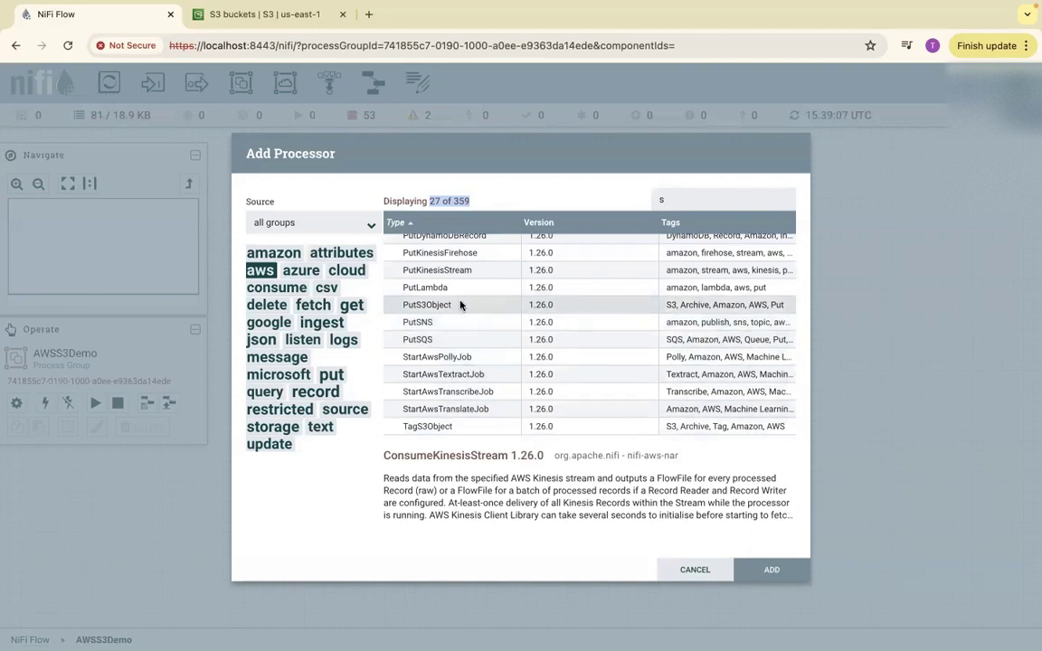
{"action": "scroll", "coordinate": [636, 275], "scroll_direction": "up", "scroll_amount": 2}
{"action": "scroll", "coordinate": [636, 275], "scroll_direction": "up", "scroll_amount": 3}
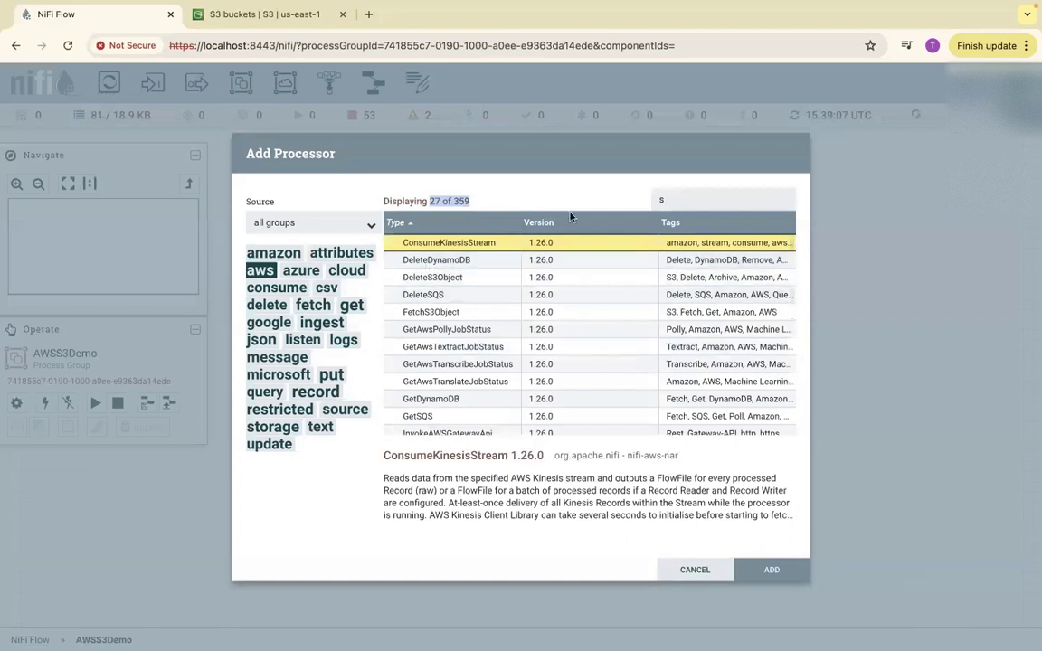
Clear the aws tag, filter by s3 again, and add the ListS3 processor.
{"action": "left_click", "coordinate": [262, 270]}
{"action": "left_click", "coordinate": [687, 199]}
{"action": "type", "text": "3"}
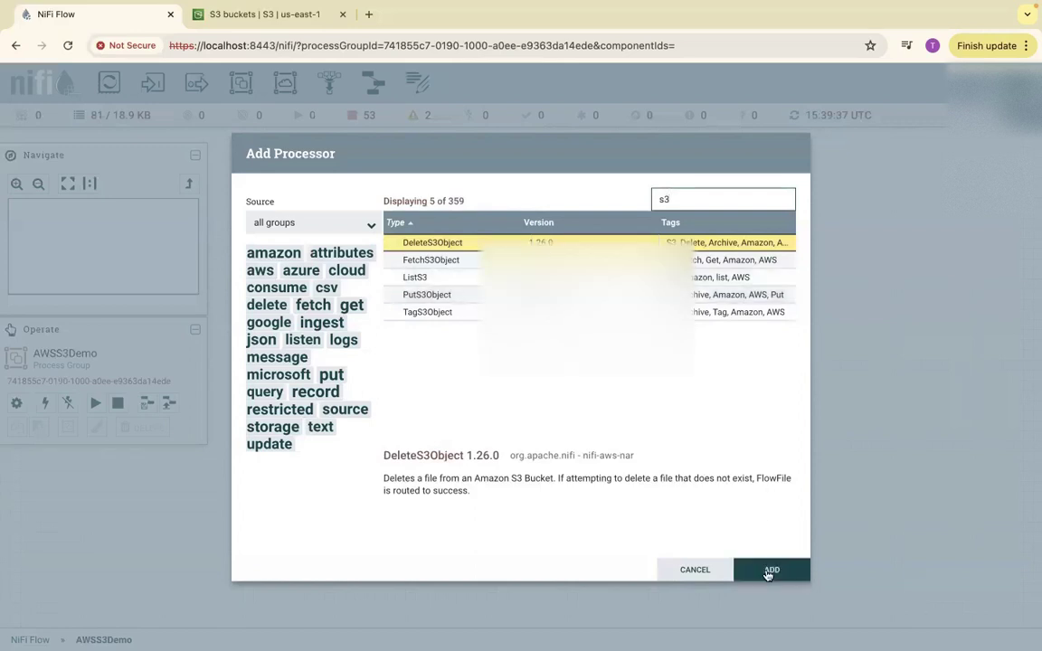
{"action": "left_click", "coordinate": [420, 277]}
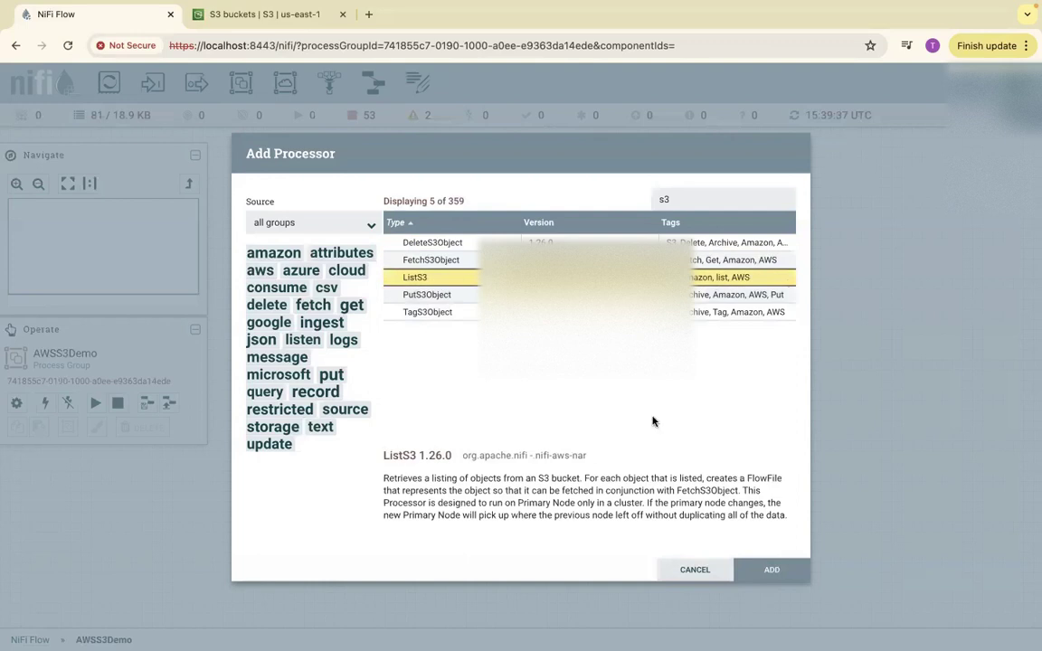
{"action": "left_click", "coordinate": [772, 570]}
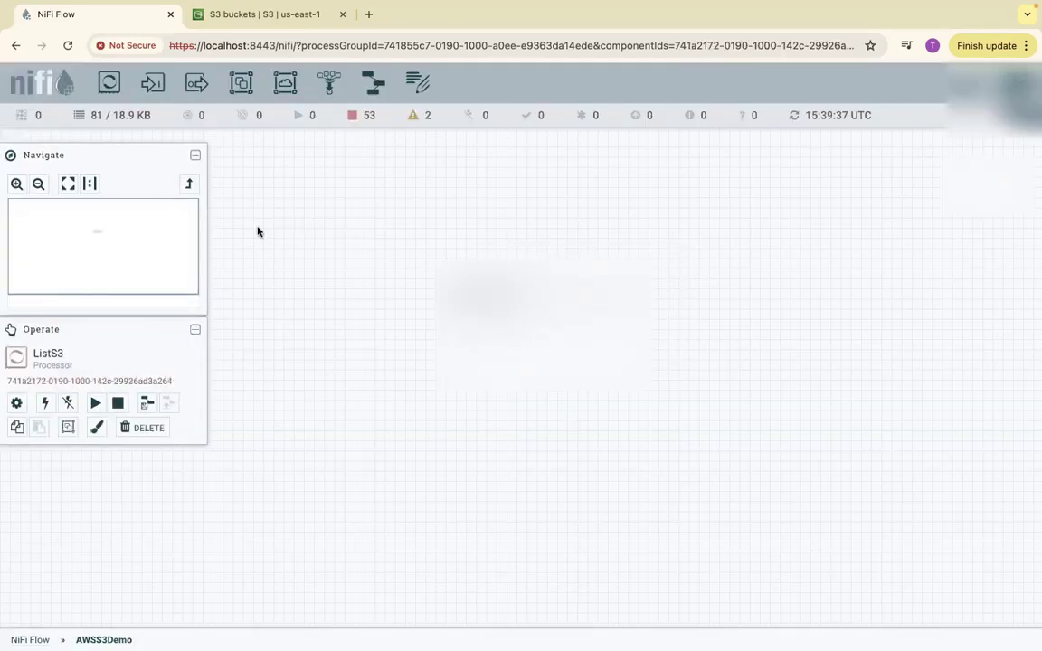
Open ListS3's configuration and set its Region to US East (N. Virginia).
{"action": "left_click", "coordinate": [16, 185]}
{"action": "left_click", "coordinate": [15, 185]}
{"action": "left_click", "coordinate": [15, 186]}
{"action": "left_click", "coordinate": [15, 185]}
{"action": "left_click_drag", "start_coordinate": [324, 279], "coordinate": [324, 469]}
{"action": "left_click_drag", "start_coordinate": [361, 389], "coordinate": [476, 428]}
{"action": "mouse_move", "coordinate": [430, 252]}
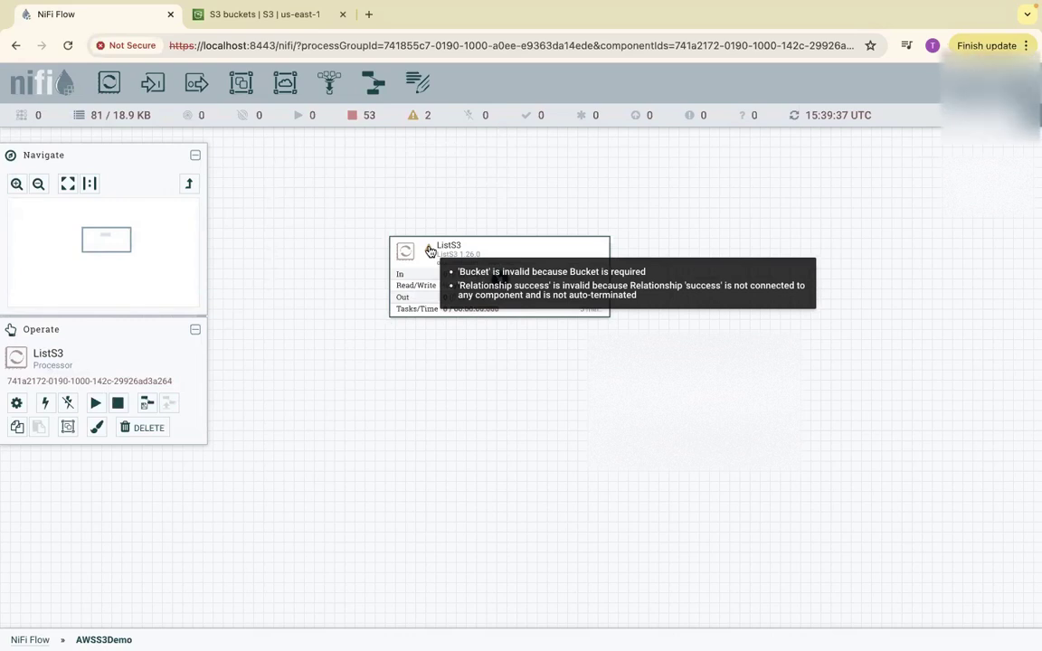
{"action": "right_click", "coordinate": [484, 250]}
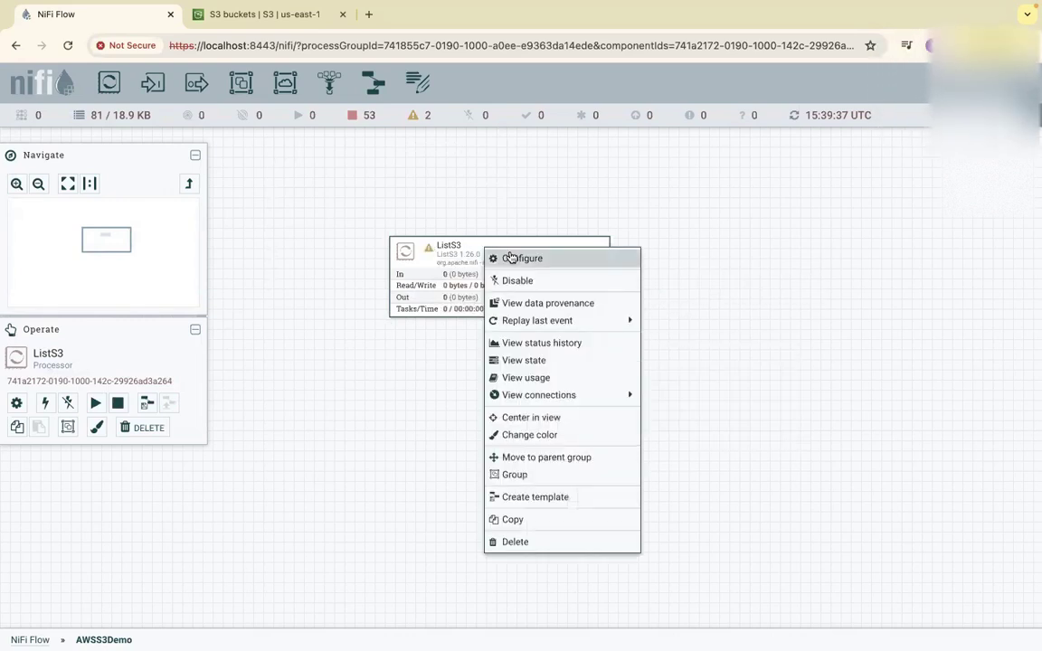
{"action": "left_click", "coordinate": [506, 257]}
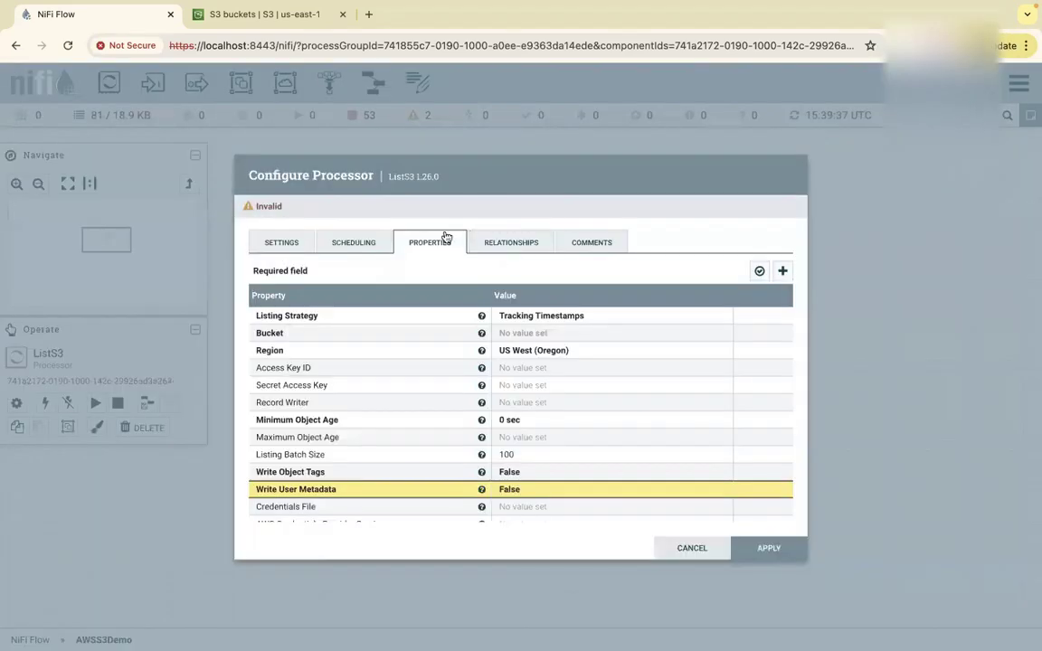
{"action": "left_click", "coordinate": [523, 353]}
{"action": "left_click", "coordinate": [605, 355]}
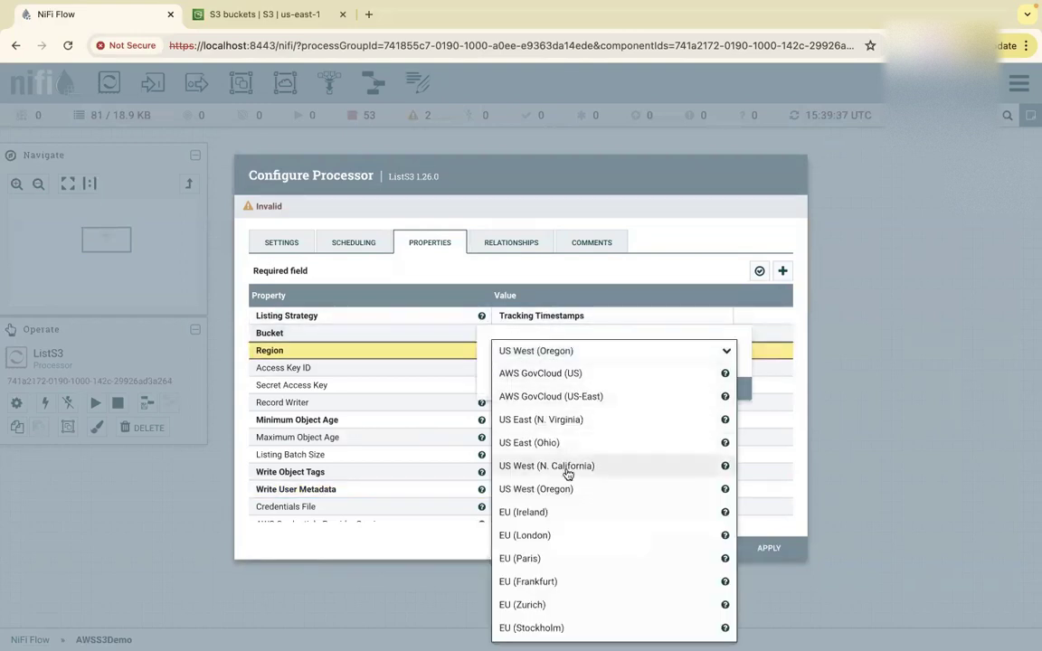
{"action": "left_click", "coordinate": [573, 429]}
{"action": "left_click", "coordinate": [693, 391]}
Set the Bucket property to 3125nifisource1 and review the property list.
{"action": "left_click", "coordinate": [521, 333]}
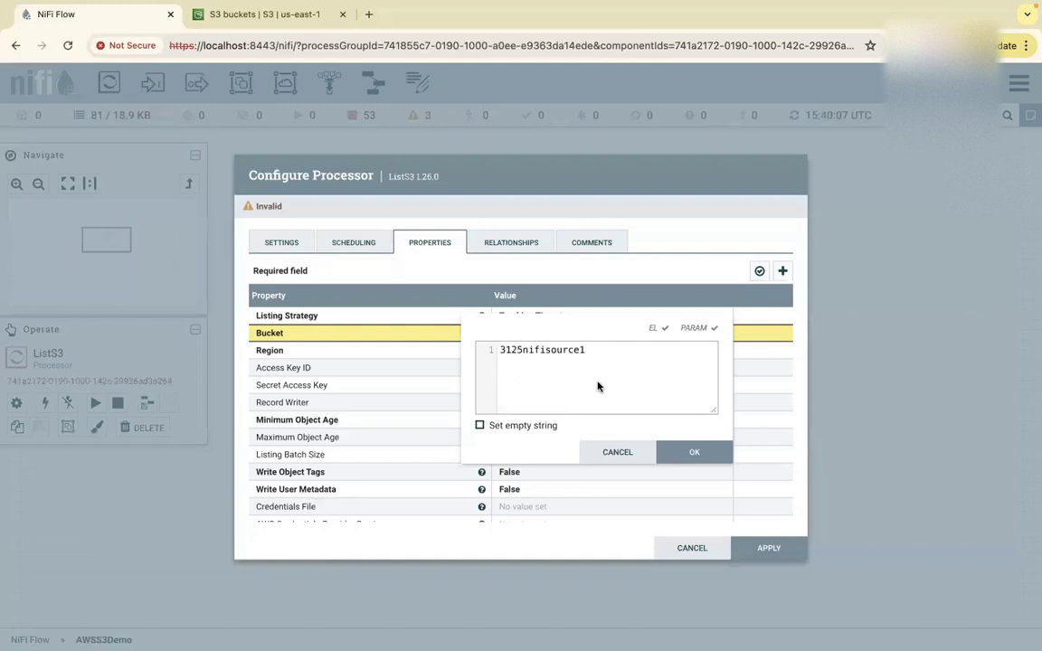
{"action": "left_click", "coordinate": [681, 455]}
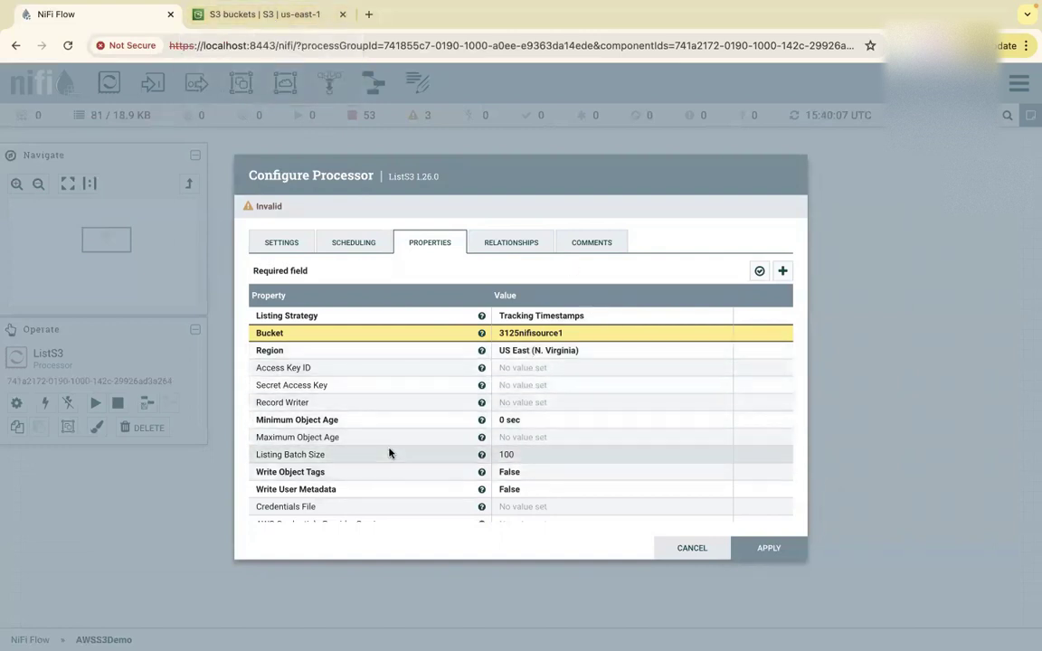
{"action": "scroll", "coordinate": [431, 443], "scroll_direction": "down", "scroll_amount": 5}
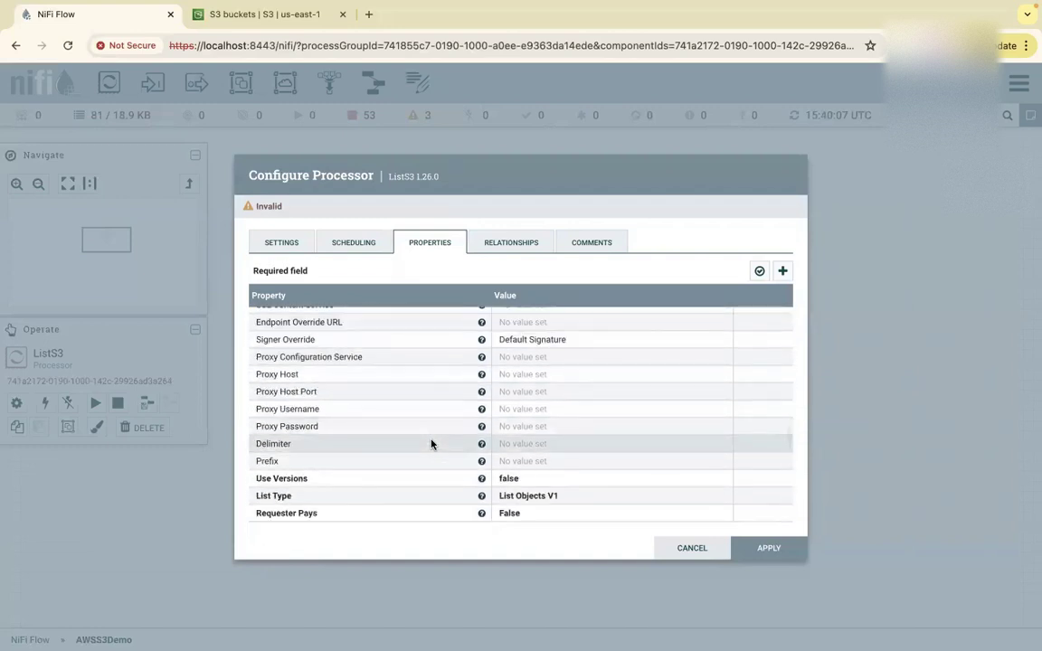
{"action": "scroll", "coordinate": [432, 443], "scroll_direction": "up", "scroll_amount": 5}
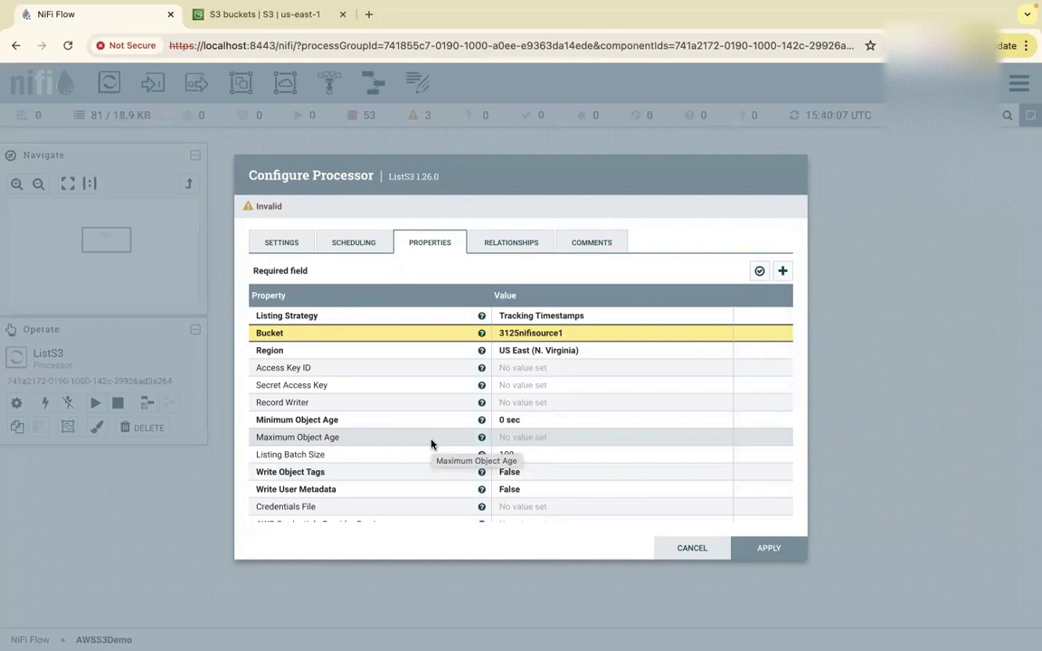
Apply the ListS3 settings, add a funnel, and connect ListS3's success relationship to it.
{"action": "left_click", "coordinate": [760, 548]}
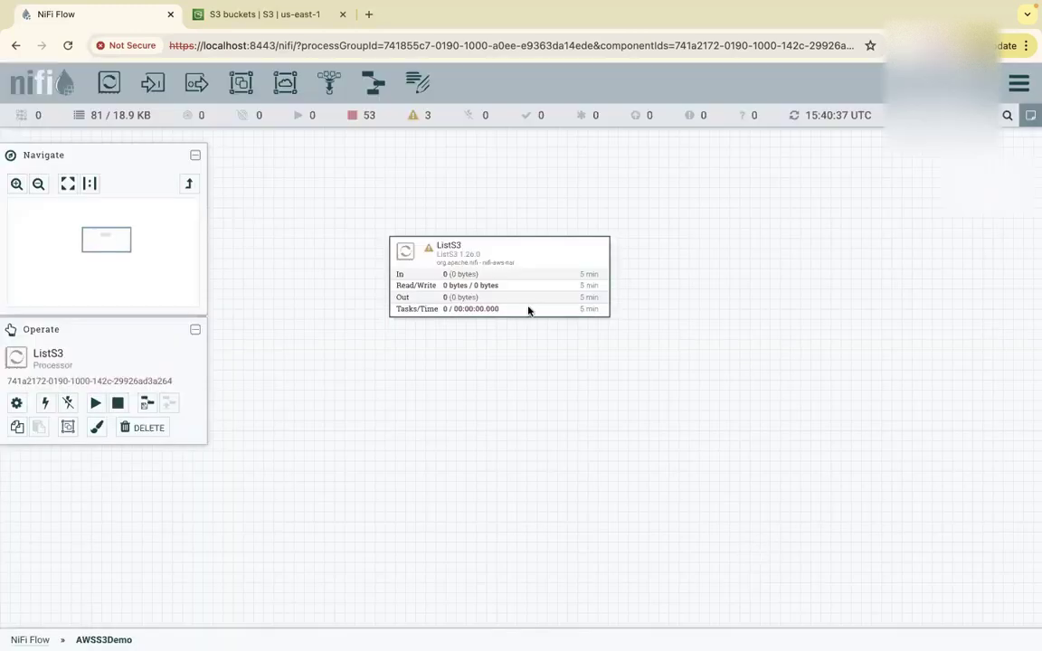
{"action": "mouse_move", "coordinate": [431, 251]}
{"action": "left_click_drag", "start_coordinate": [330, 82], "coordinate": [755, 283]}
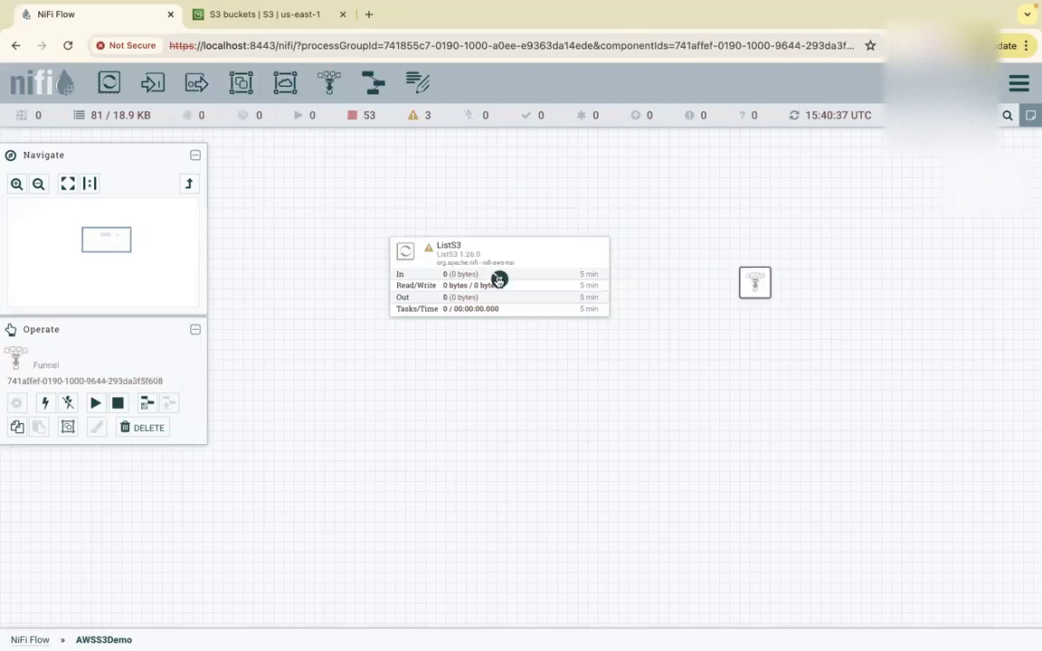
{"action": "left_click_drag", "start_coordinate": [498, 280], "coordinate": [757, 286]}
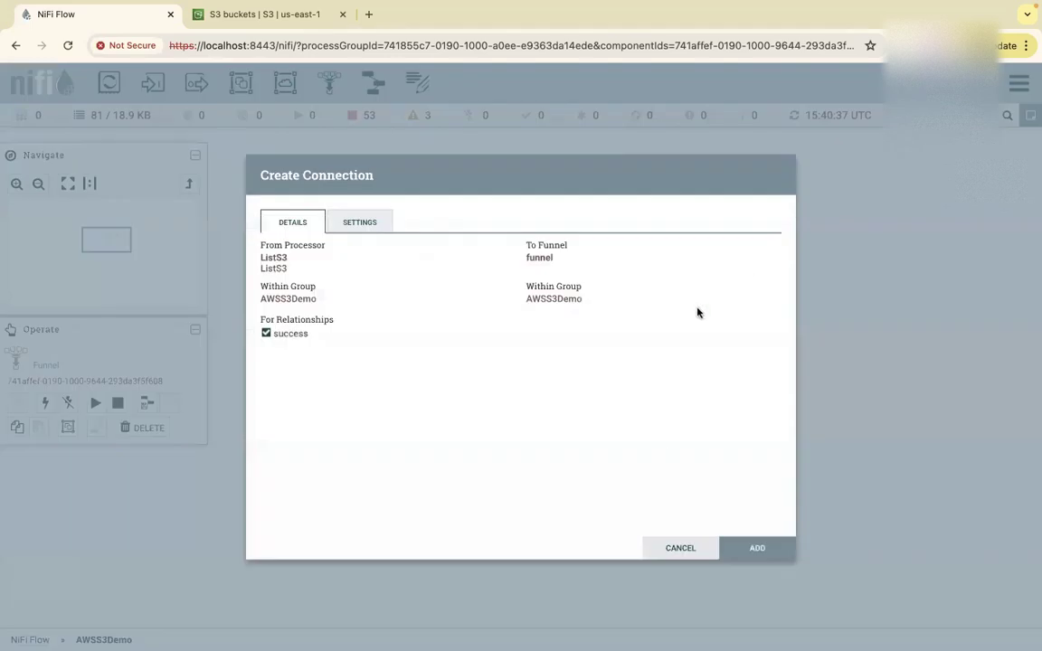
{"action": "left_click", "coordinate": [754, 549]}
Tidy the layout by nudging ListS3 left and the funnel up-right.
{"action": "left_click_drag", "start_coordinate": [563, 240], "coordinate": [479, 242]}
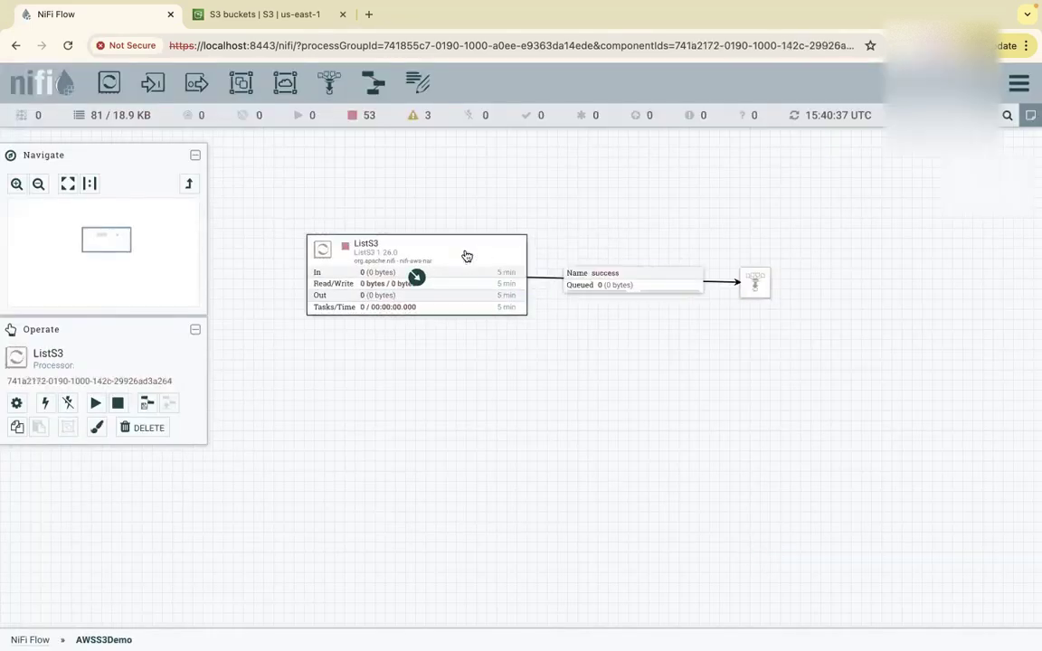
{"action": "left_click", "coordinate": [755, 281]}
{"action": "left_click_drag", "start_coordinate": [761, 261], "coordinate": [767, 260]}
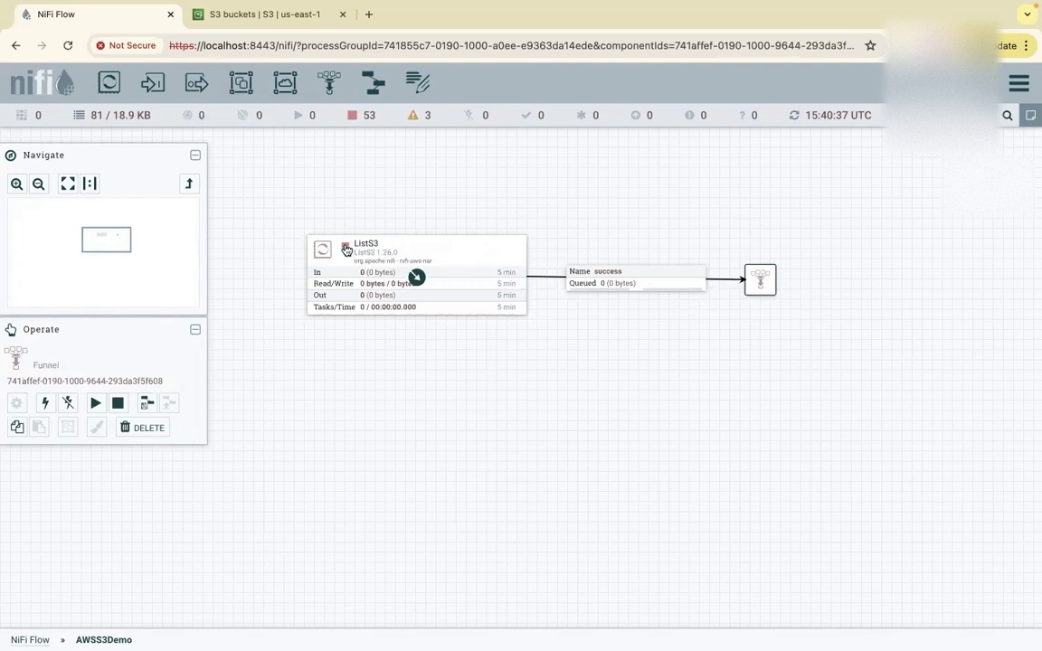
Start ListS3, refresh the flow, and inspect its AccessDenied 403 error bulletin.
{"action": "right_click", "coordinate": [425, 246]}
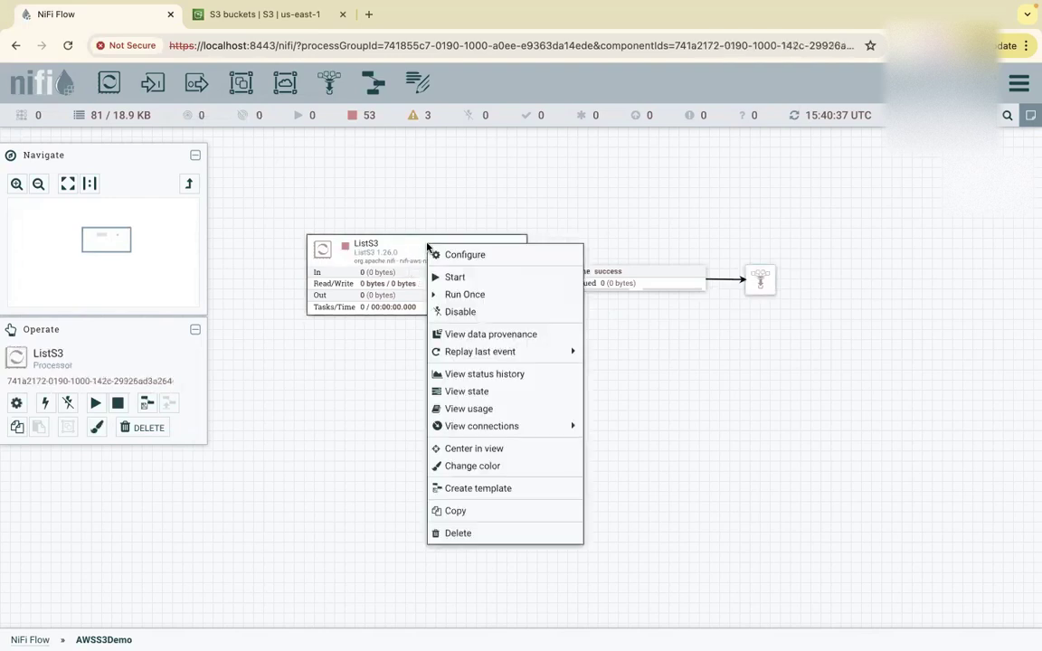
{"action": "left_click", "coordinate": [451, 278]}
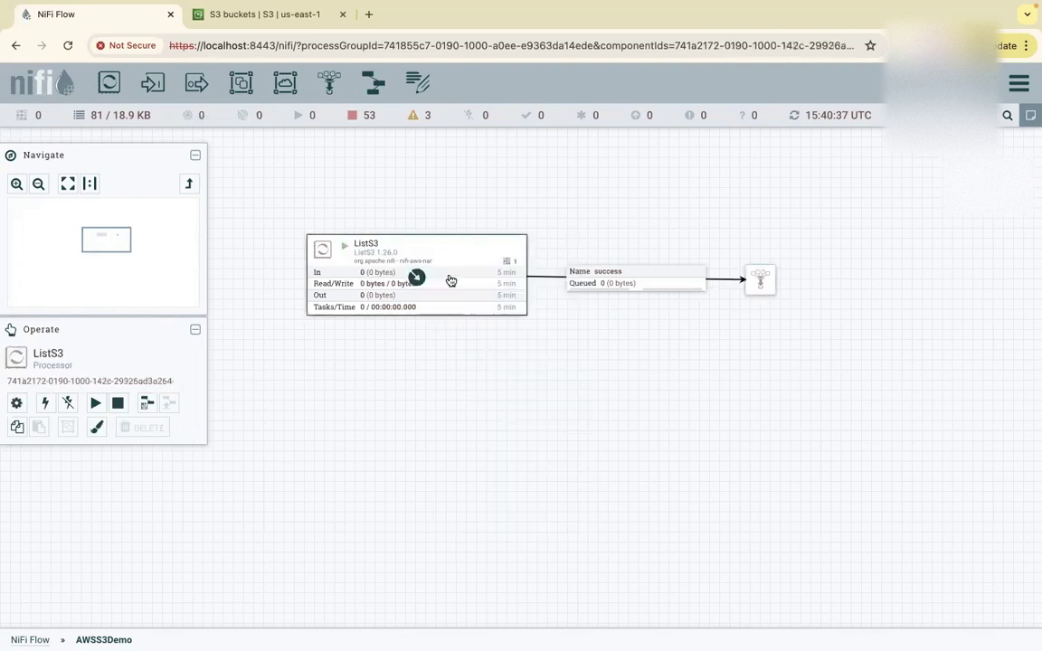
{"action": "right_click", "coordinate": [541, 170]}
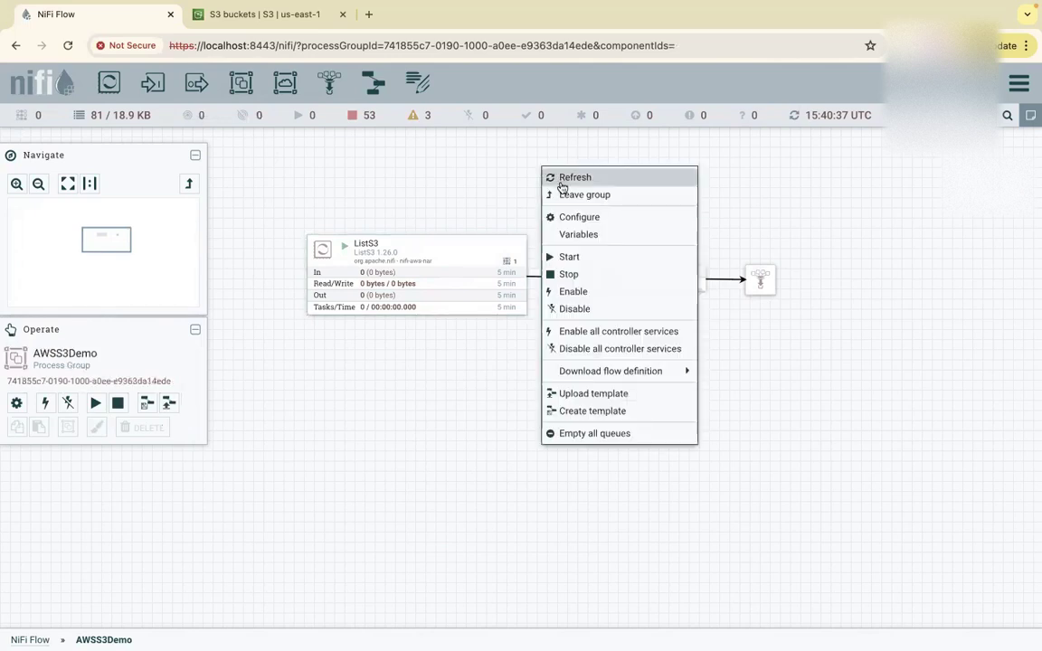
{"action": "left_click", "coordinate": [555, 176]}
{"action": "mouse_move", "coordinate": [519, 246]}
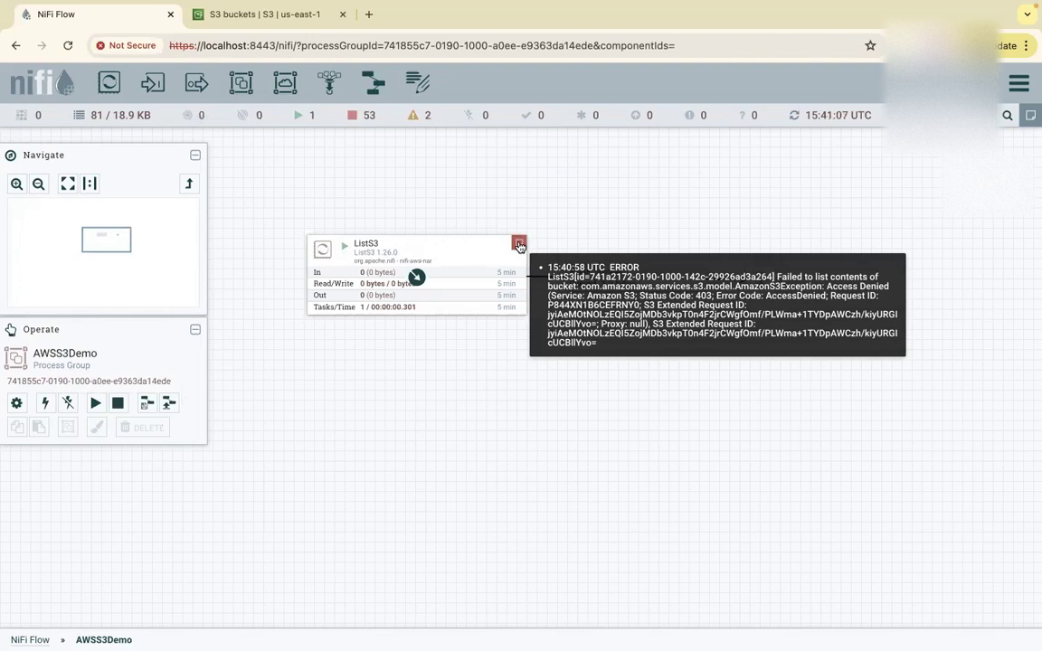
{"action": "left_click", "coordinate": [520, 245]}
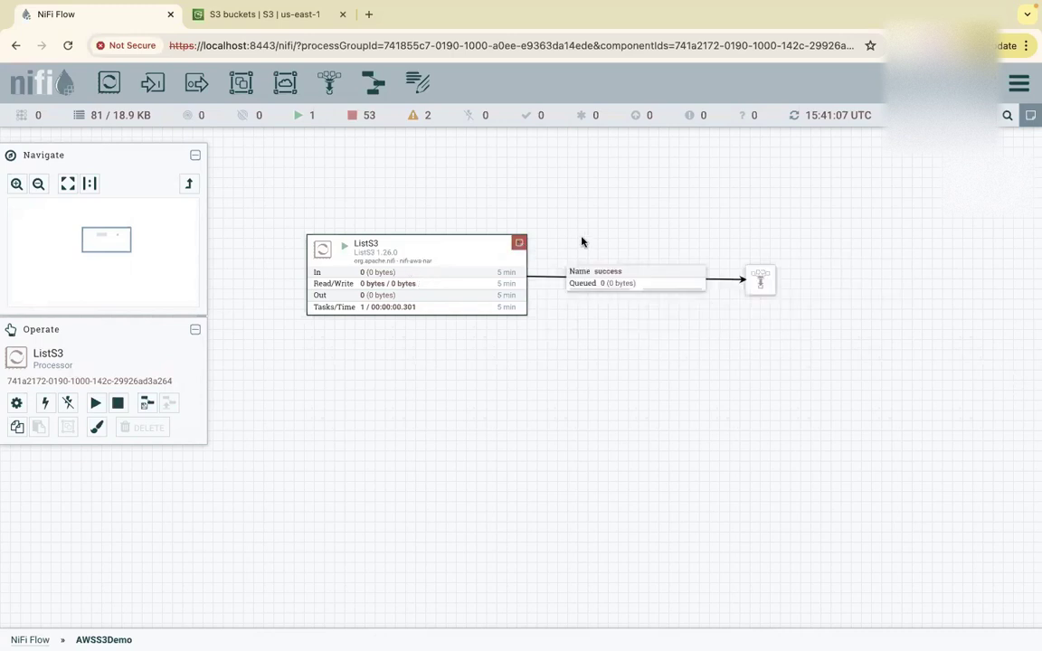
{"action": "mouse_move", "coordinate": [520, 245]}
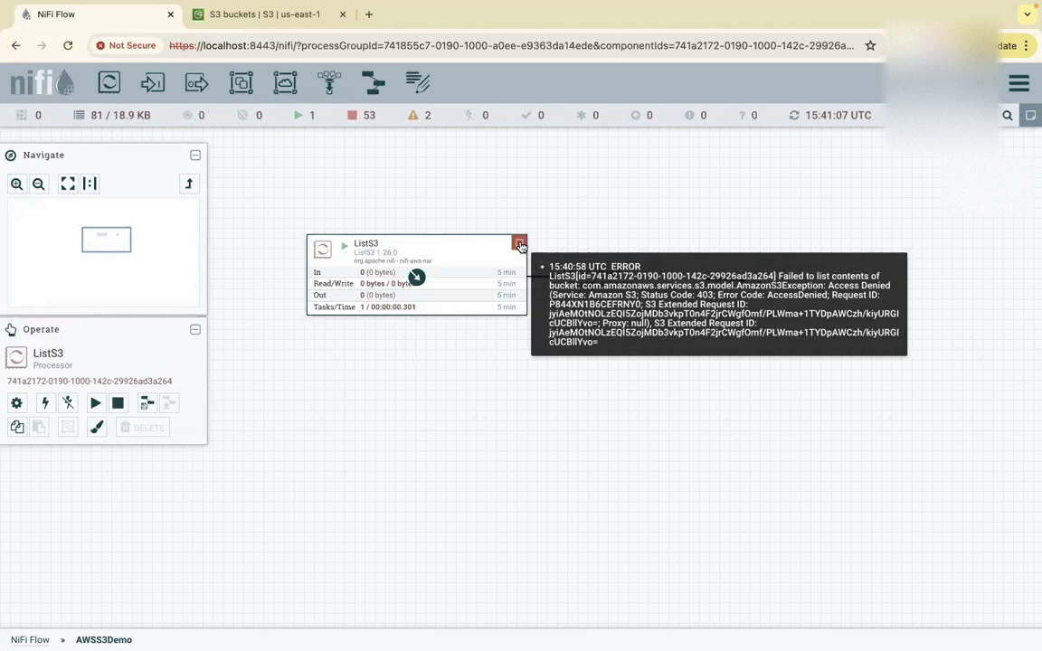
Stop ListS3 and reopen its configuration.
{"action": "right_click", "coordinate": [472, 253]}
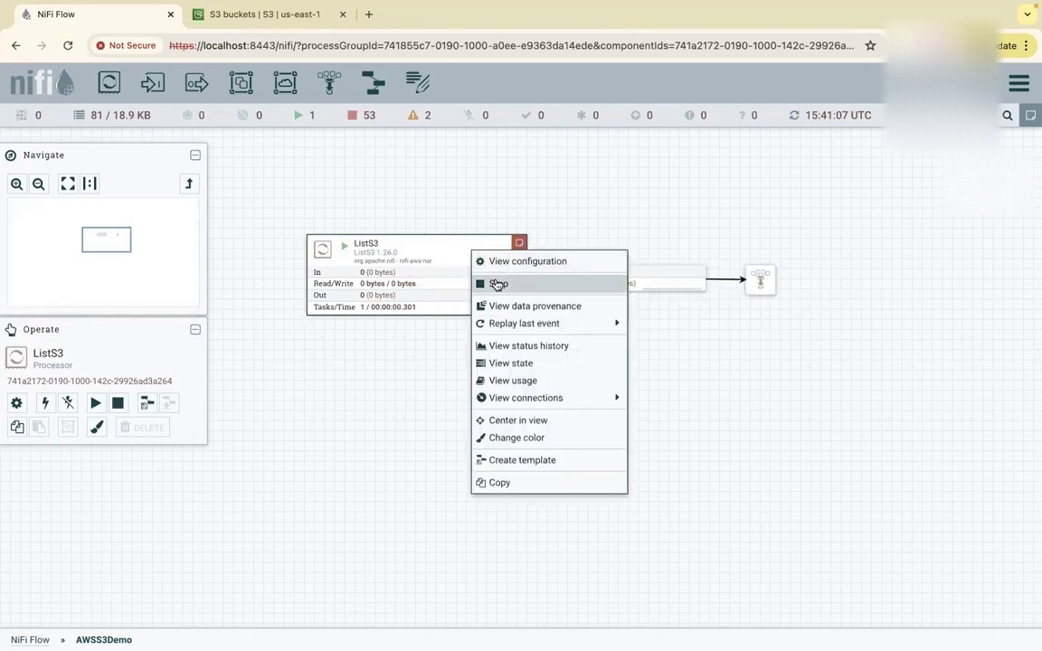
{"action": "left_click", "coordinate": [497, 285]}
{"action": "right_click", "coordinate": [471, 261]}
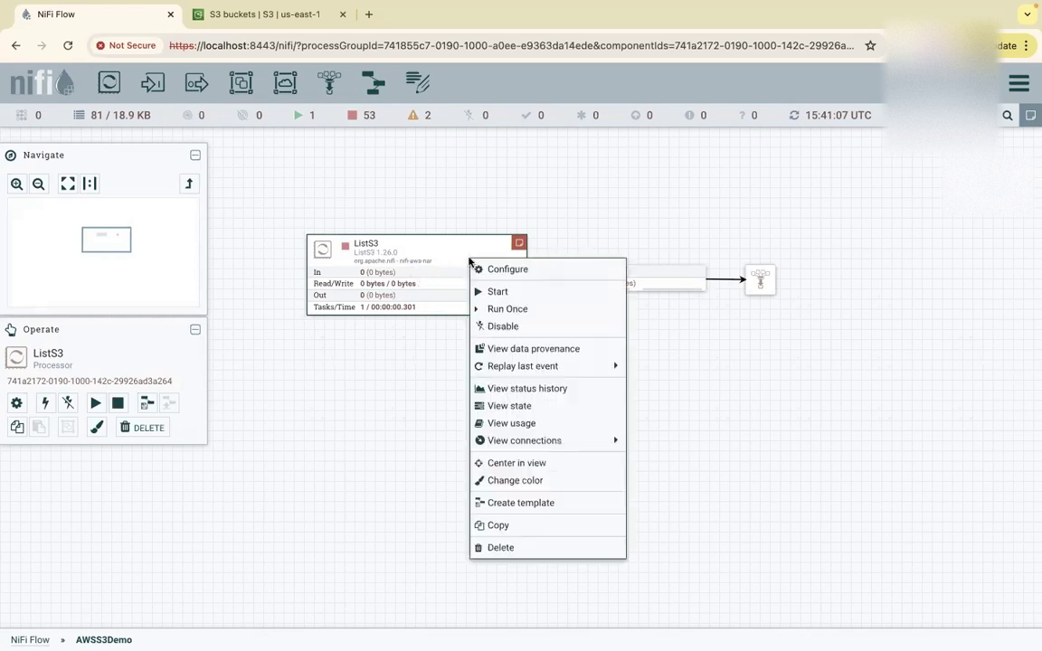
{"action": "left_click", "coordinate": [496, 268]}
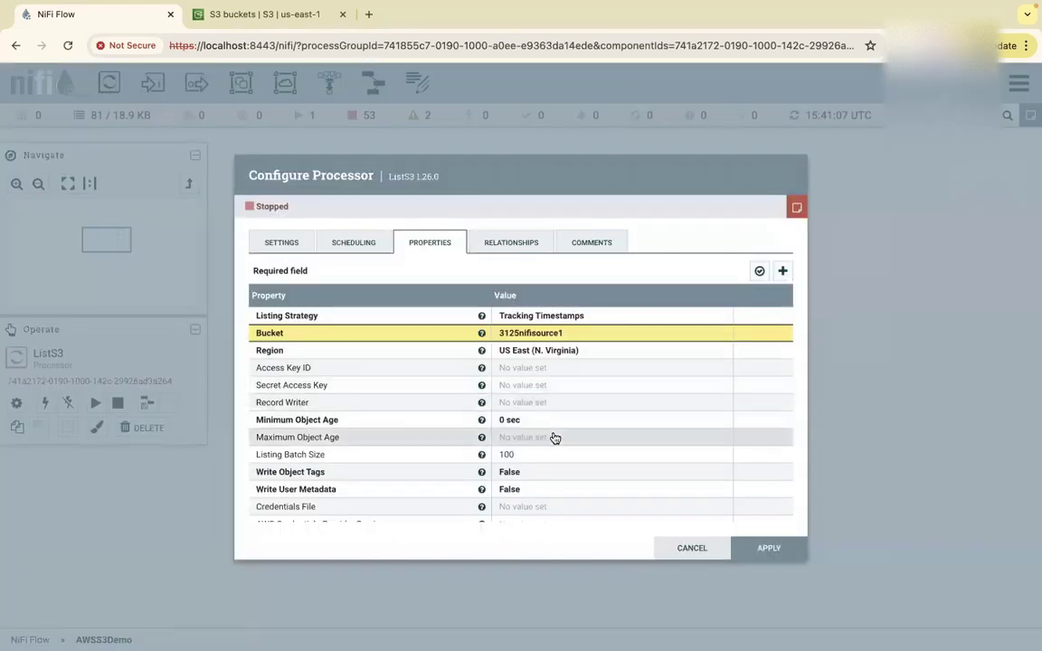
{"action": "scroll", "coordinate": [555, 438], "scroll_direction": "down", "scroll_amount": 1}
{"action": "scroll", "coordinate": [554, 438], "scroll_direction": "down", "scroll_amount": 1}
{"action": "scroll", "coordinate": [554, 438], "scroll_direction": "up", "scroll_amount": 1}
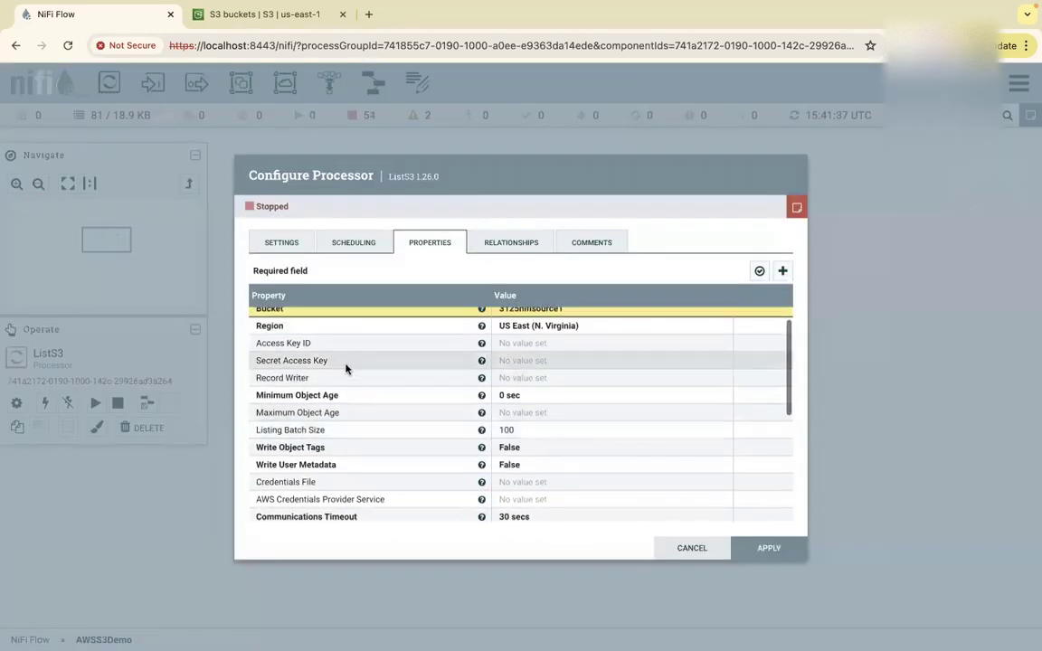
{"action": "left_click", "coordinate": [519, 350]}
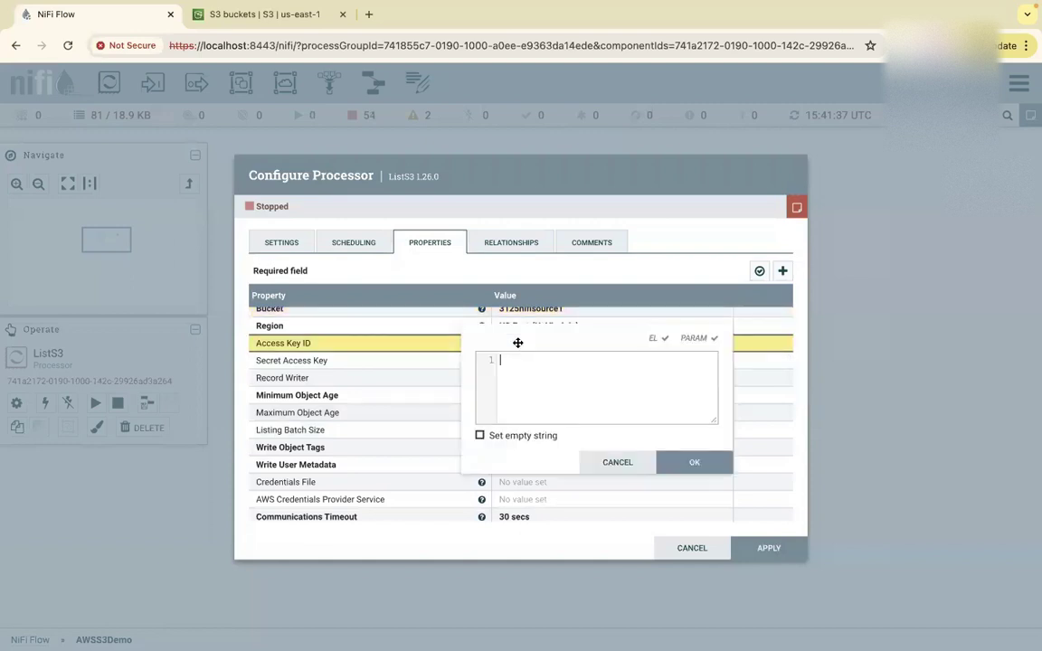
{"action": "left_click", "coordinate": [619, 459]}
{"action": "left_click", "coordinate": [530, 364]}
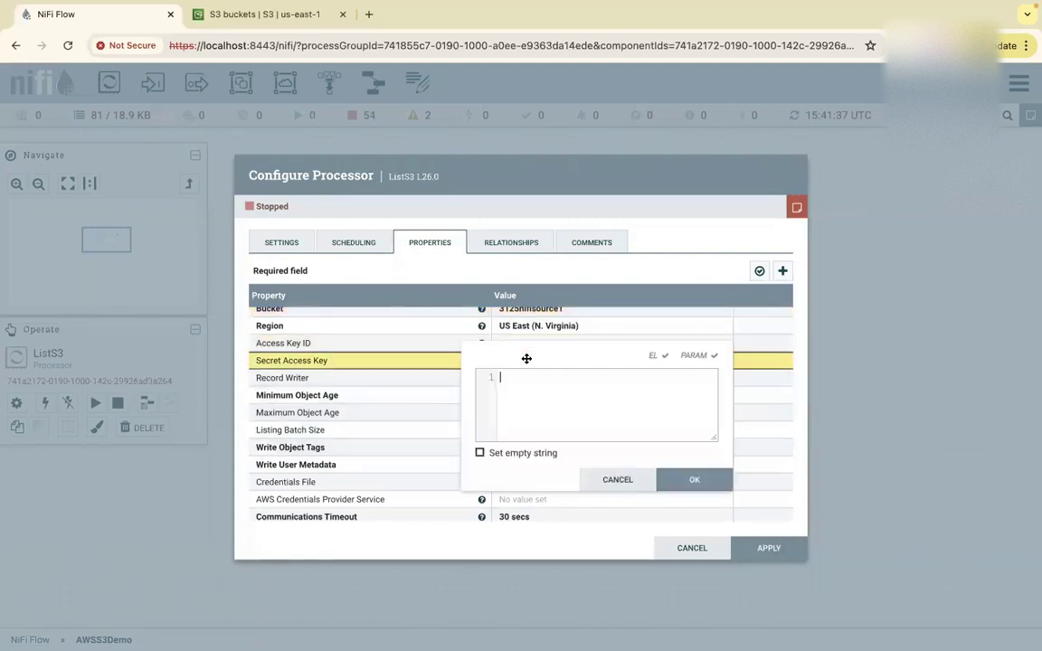
{"action": "left_click", "coordinate": [621, 481]}
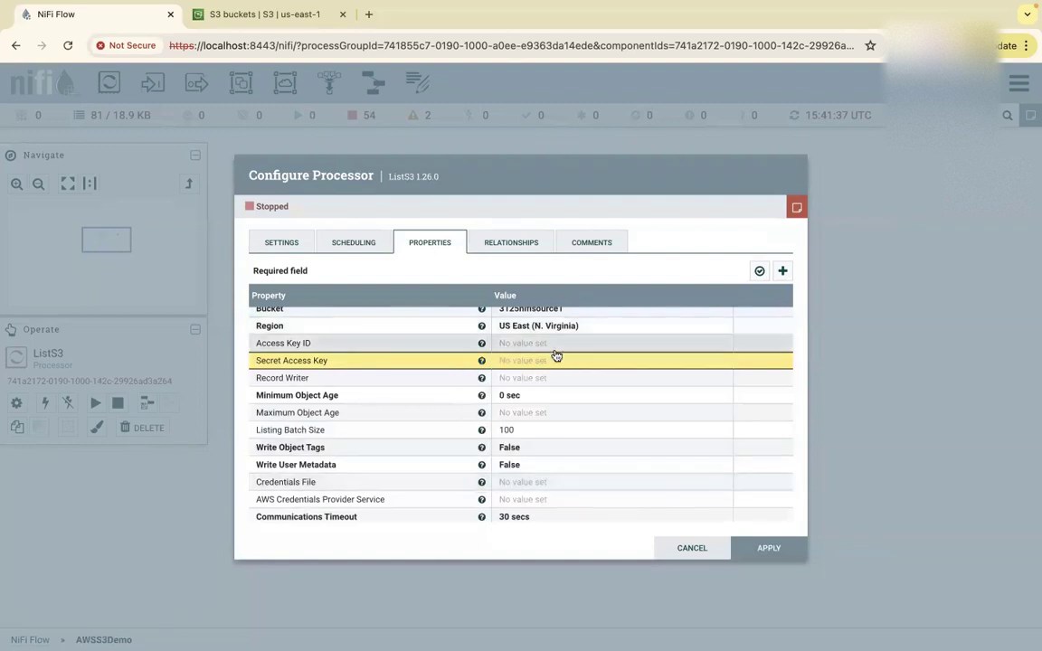
{"action": "scroll", "coordinate": [577, 409], "scroll_direction": "down", "scroll_amount": 5}
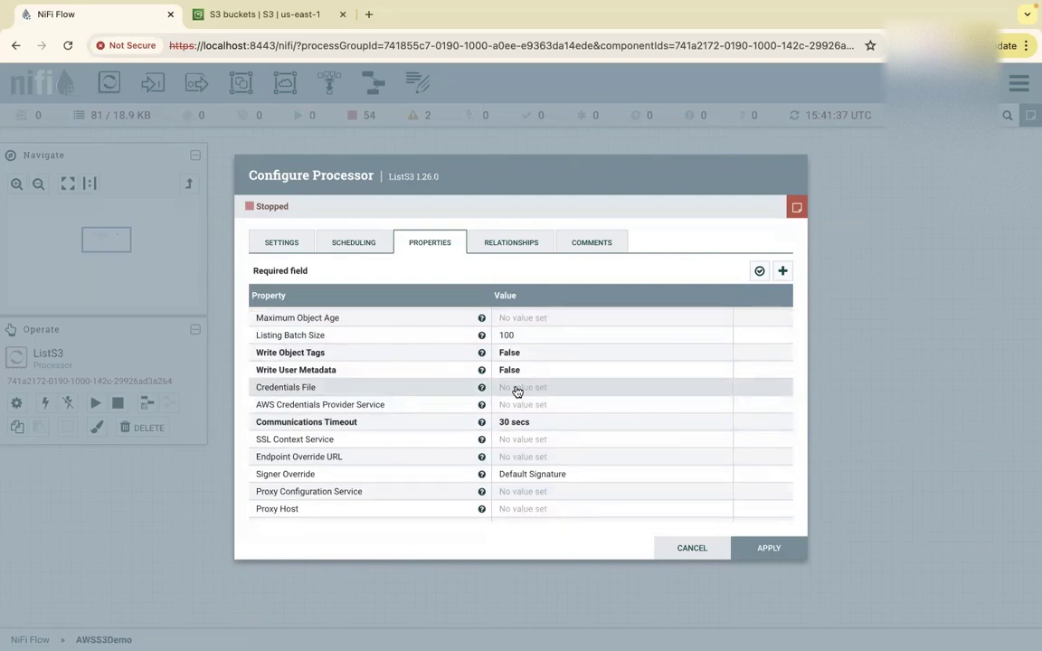
{"action": "scroll", "coordinate": [518, 391], "scroll_direction": "up", "scroll_amount": 5}
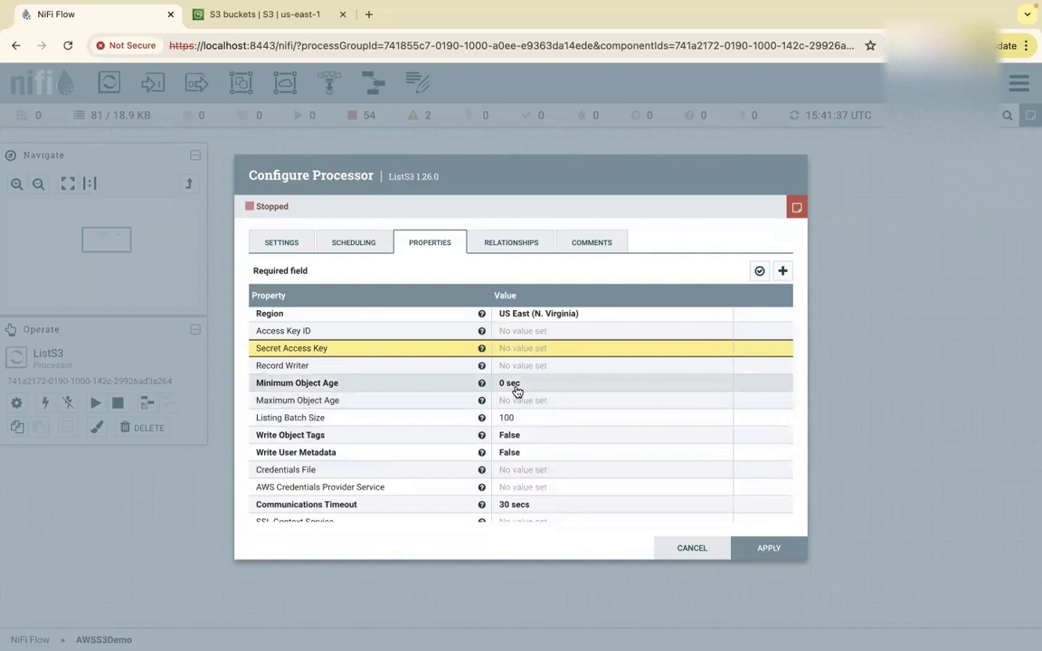
{"action": "scroll", "coordinate": [518, 391], "scroll_direction": "down", "scroll_amount": 6}
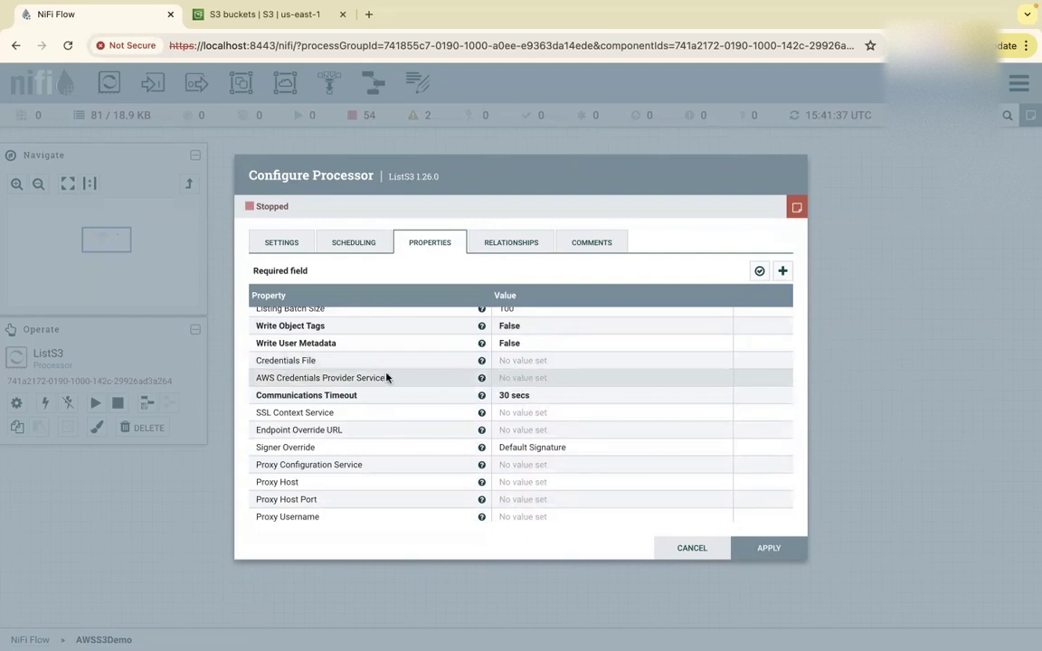
Create a default credentials provider service from the AWS Credentials Provider Service property.
{"action": "left_click", "coordinate": [543, 379]}
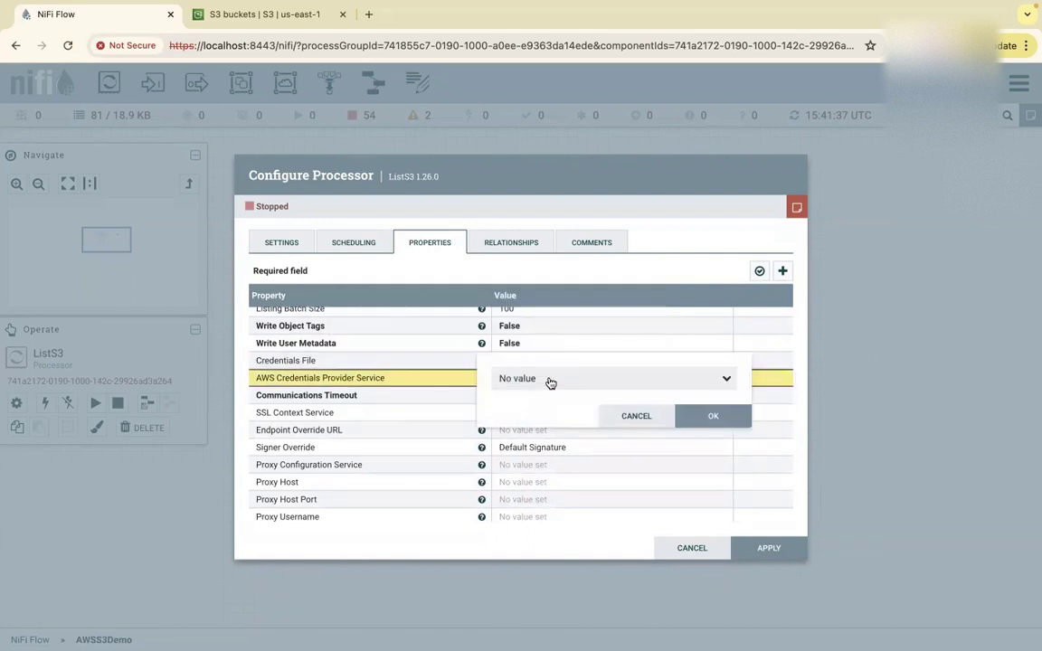
{"action": "left_click", "coordinate": [727, 380]}
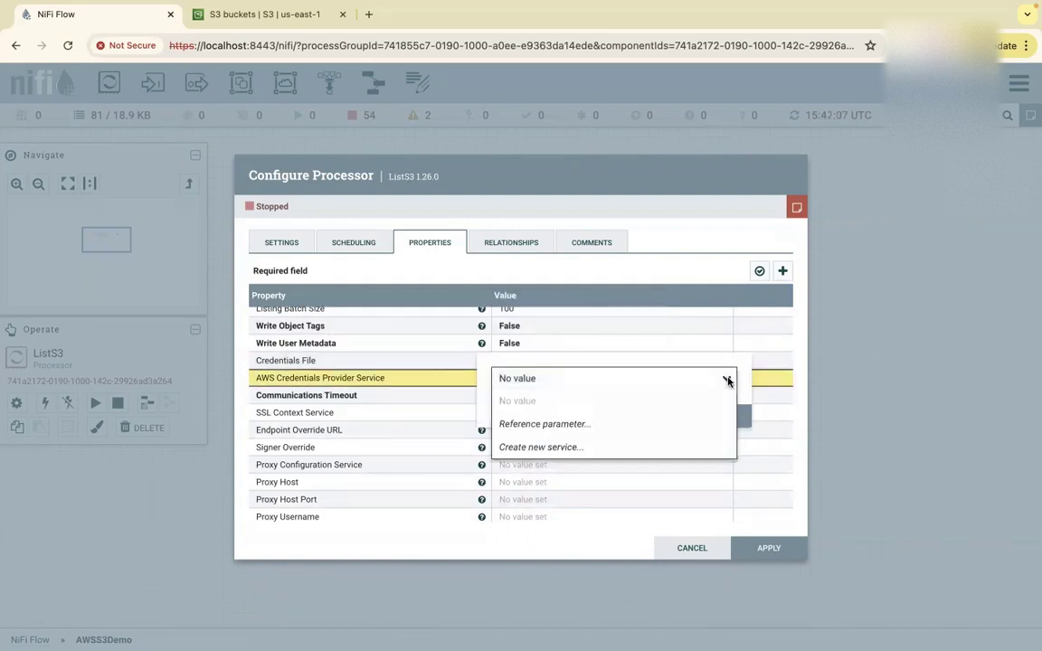
{"action": "left_click", "coordinate": [584, 452]}
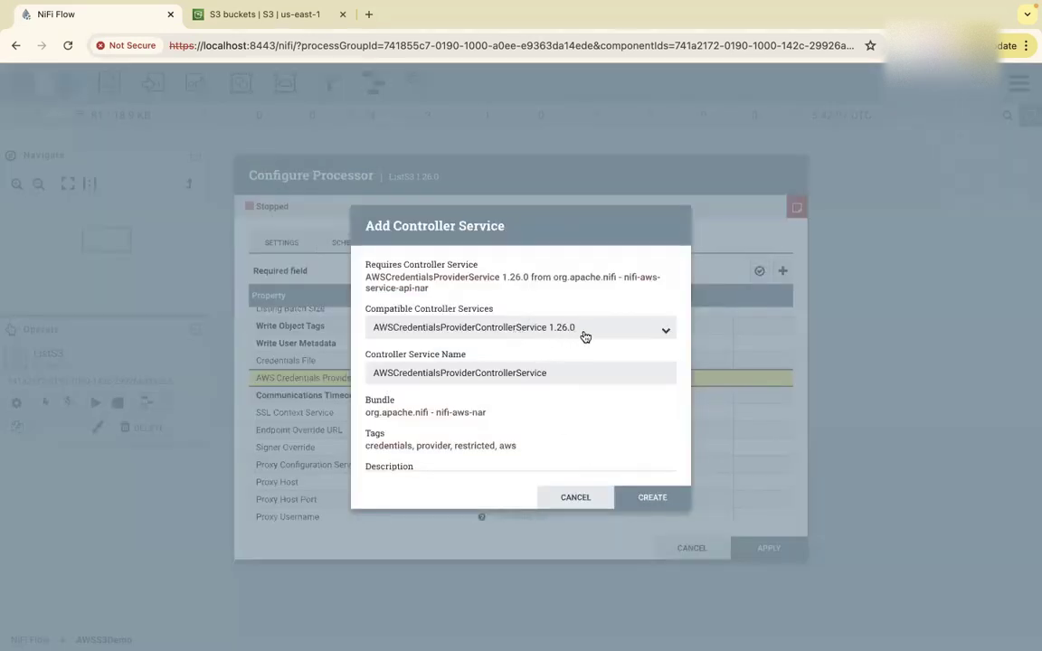
{"action": "scroll", "coordinate": [579, 398], "scroll_direction": "down", "scroll_amount": 2}
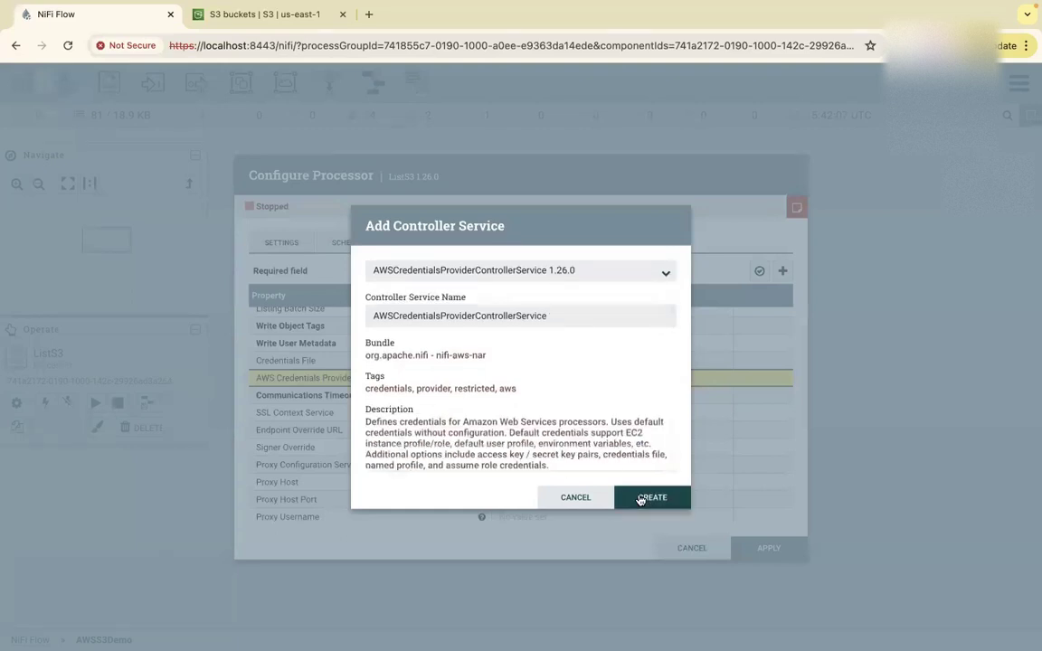
{"action": "left_click", "coordinate": [644, 499]}
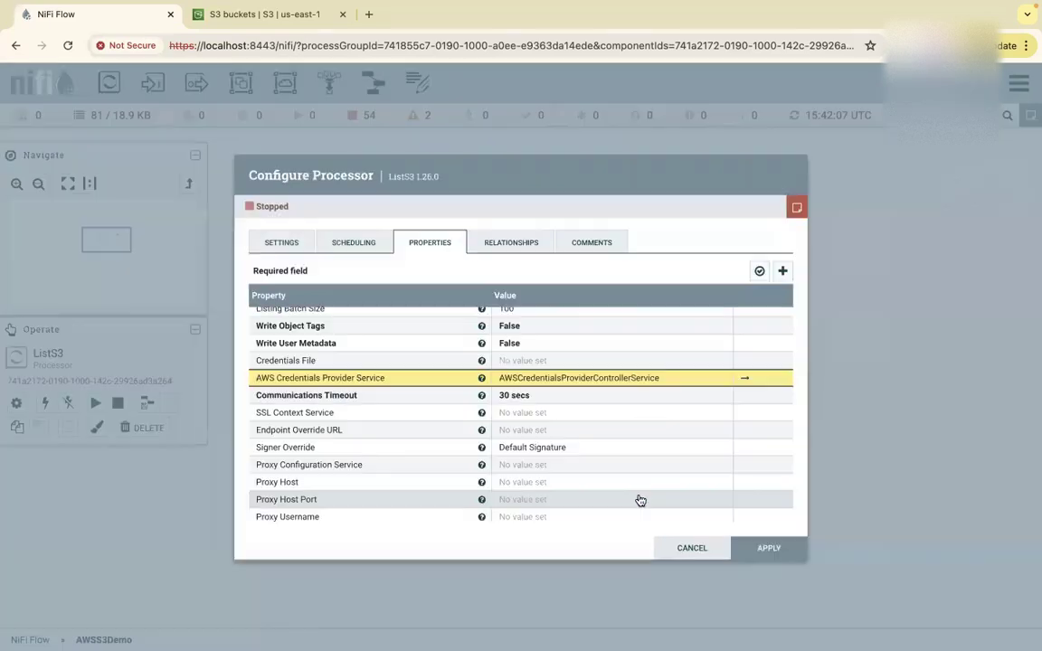
Create a new credentials service named My-Nifi-S3-credentails and jump to it.
{"action": "left_click", "coordinate": [643, 380]}
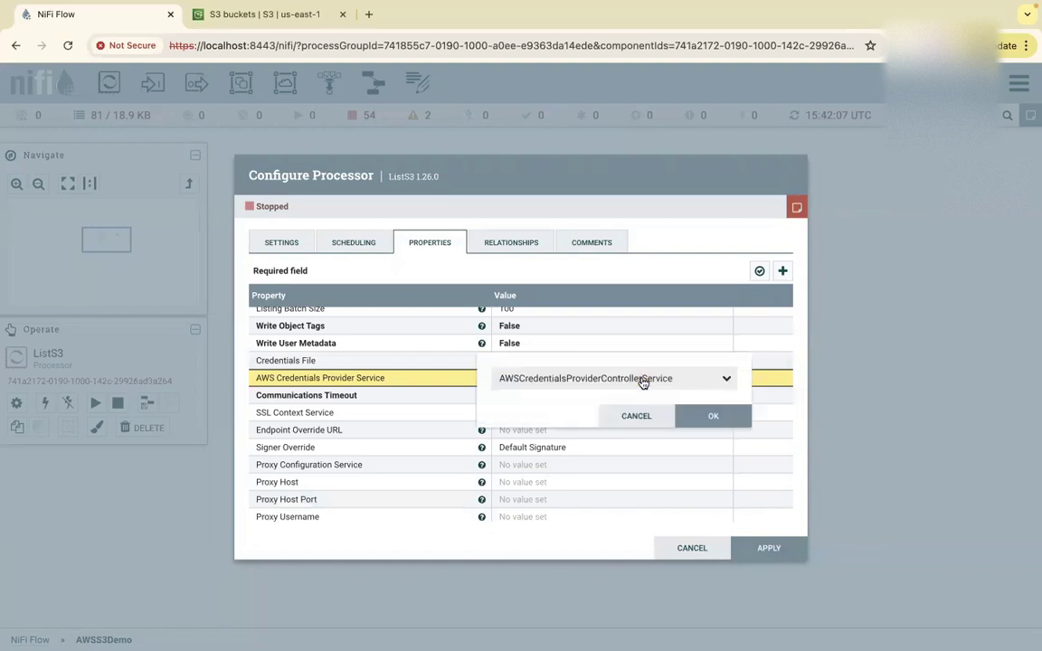
{"action": "left_click", "coordinate": [714, 388]}
{"action": "left_click", "coordinate": [562, 471]}
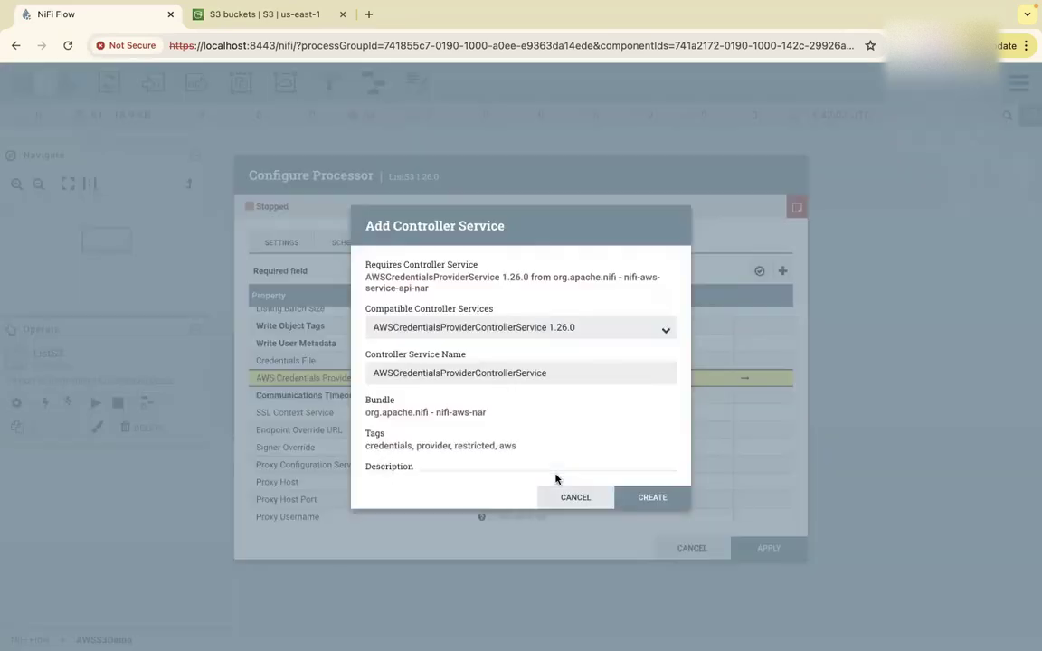
{"action": "left_click", "coordinate": [509, 331]}
{"action": "left_click", "coordinate": [502, 346]}
{"action": "left_click", "coordinate": [464, 369]}
{"action": "double_click", "coordinate": [464, 369]}
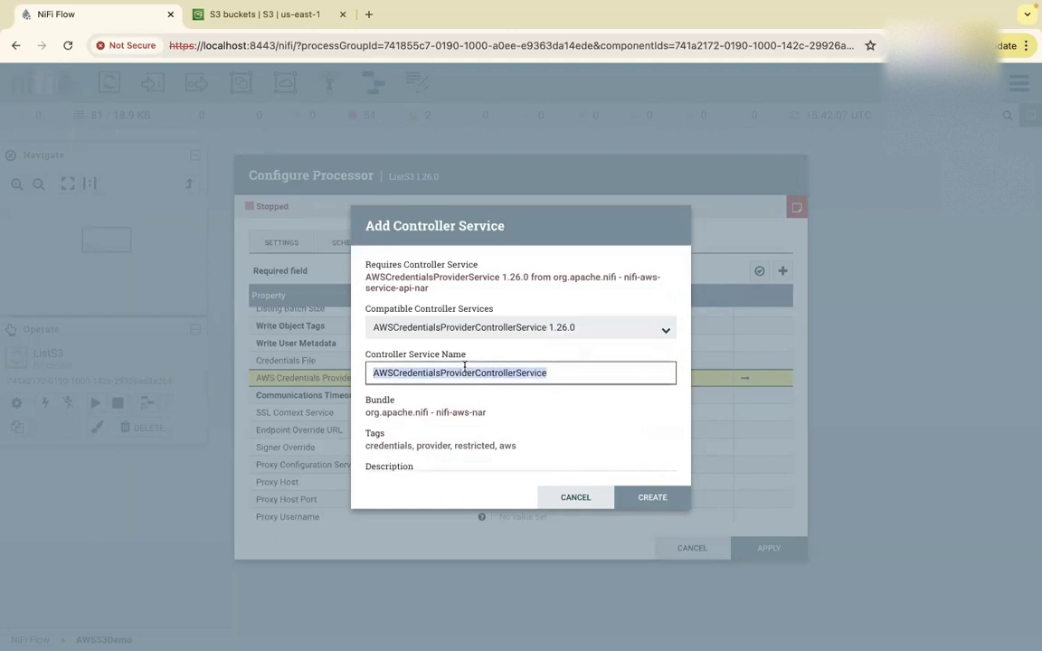
{"action": "type", "text": "My"}
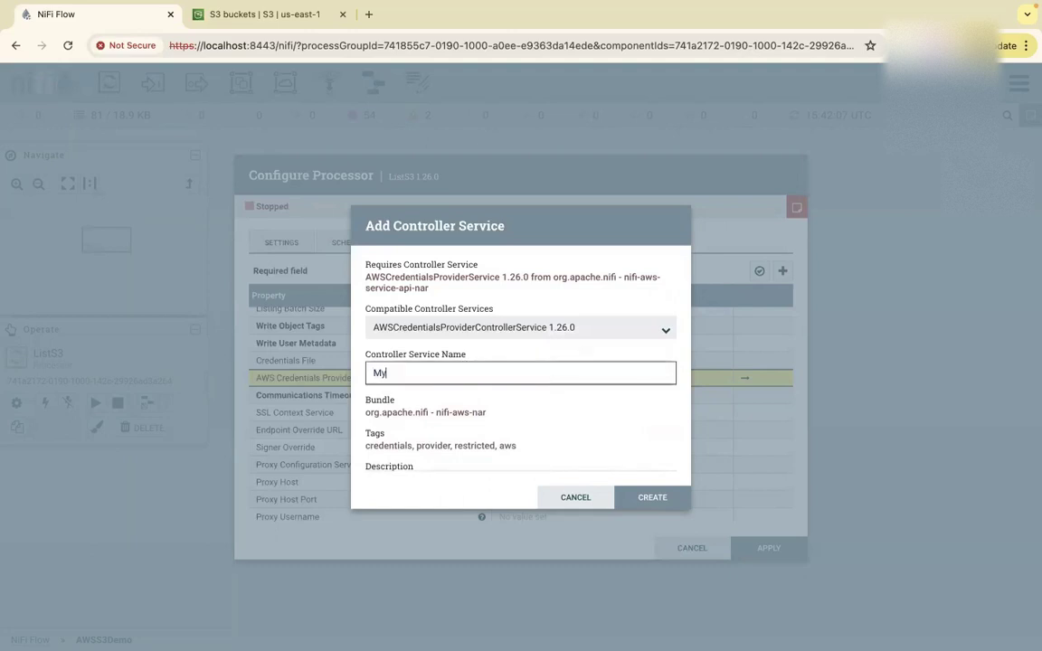
{"action": "type", "text": "-S3-credentails"}
{"action": "left_click", "coordinate": [388, 373]}
{"action": "type", "text": "Nifi-"}
{"action": "left_click", "coordinate": [652, 497]}
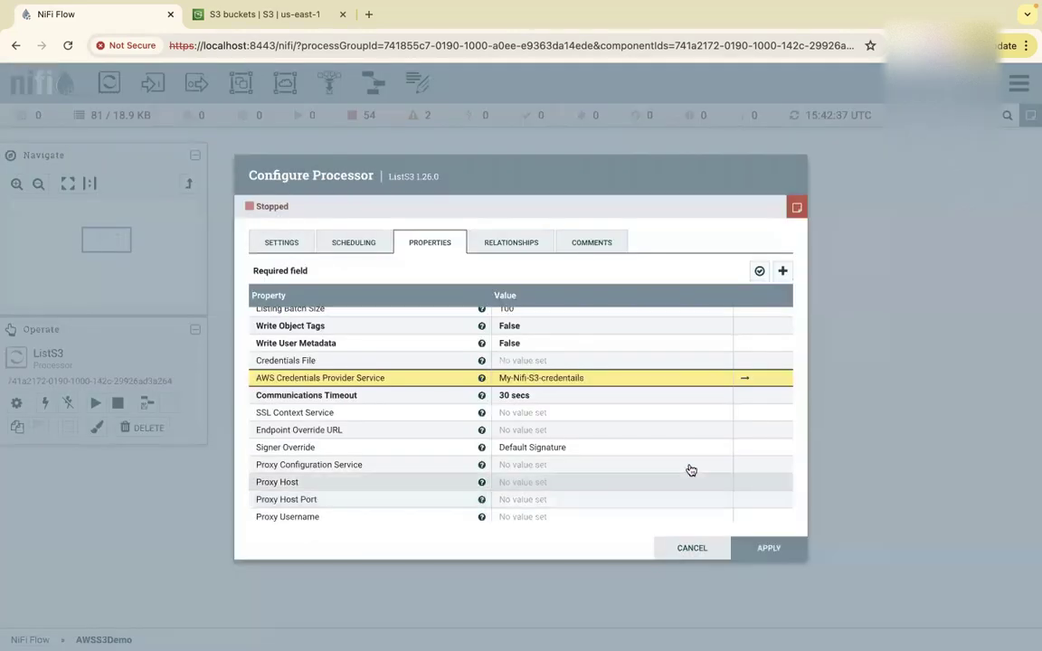
{"action": "left_click", "coordinate": [748, 382]}
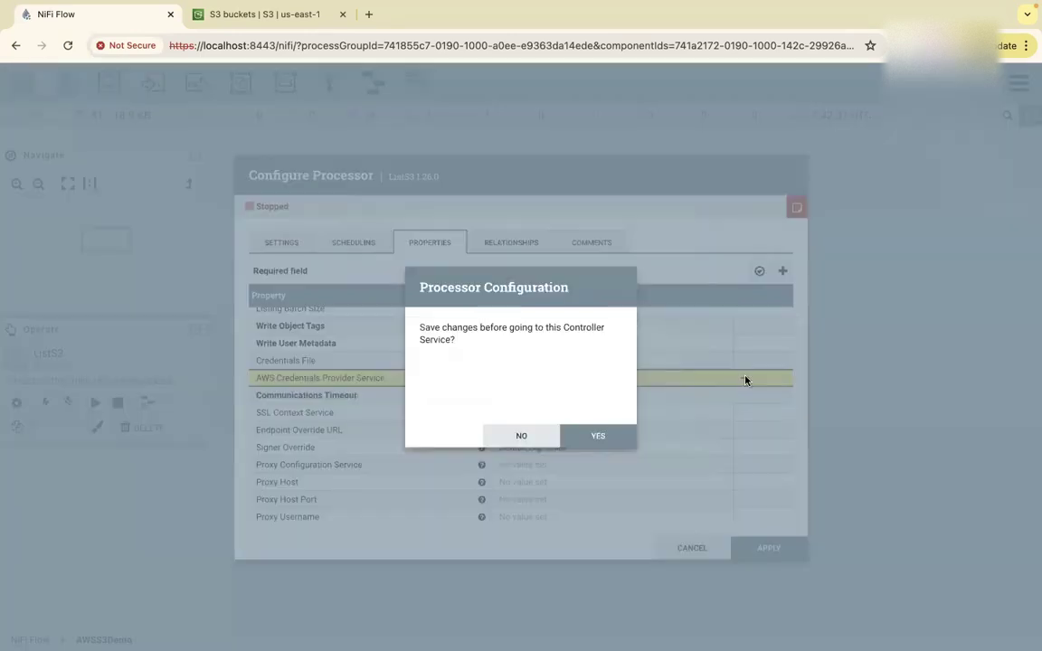
Save ListS3's changes and point out the new service's name and Disabled state.
{"action": "left_click", "coordinate": [600, 437]}
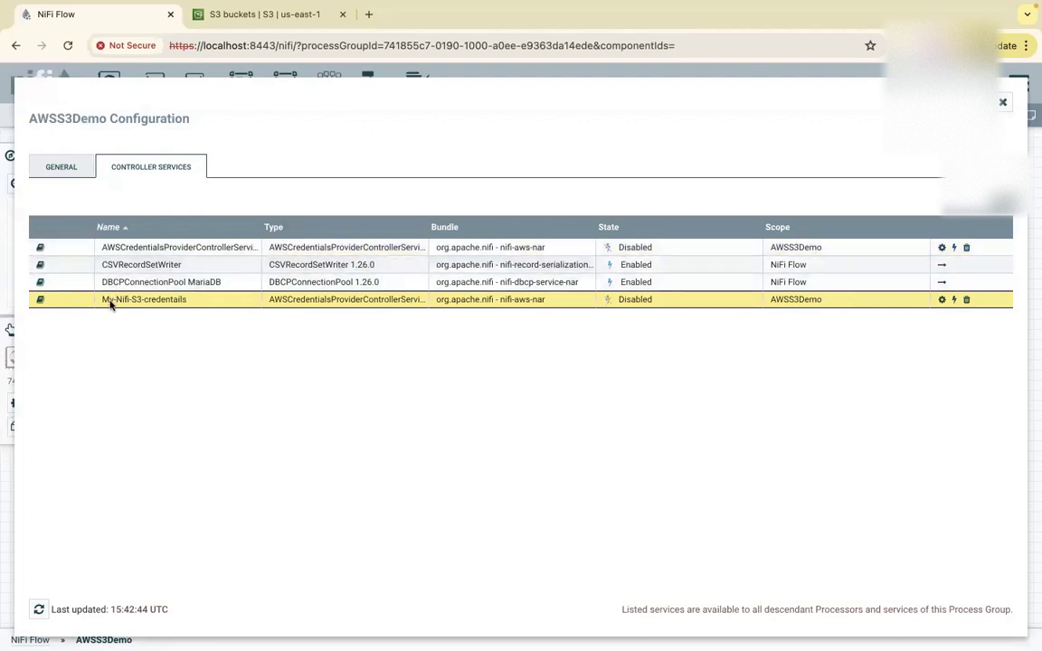
{"action": "left_click_drag", "start_coordinate": [107, 305], "coordinate": [188, 305]}
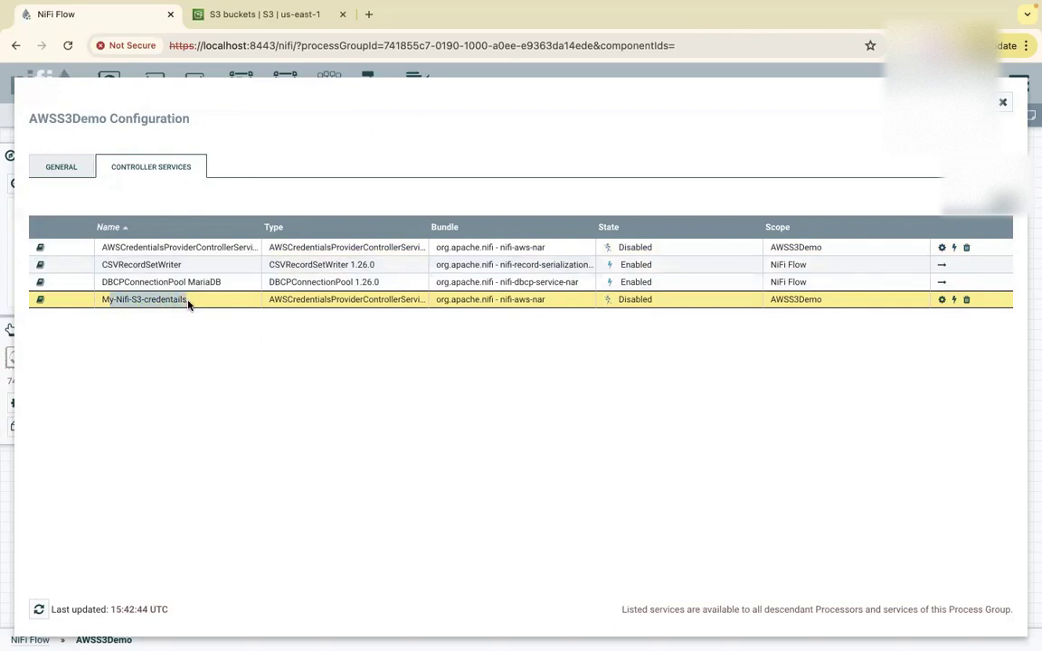
{"action": "left_click", "coordinate": [609, 304]}
{"action": "left_click_drag", "start_coordinate": [609, 300], "coordinate": [642, 302]}
{"action": "left_click", "coordinate": [655, 304]}
{"action": "double_click", "coordinate": [650, 302]}
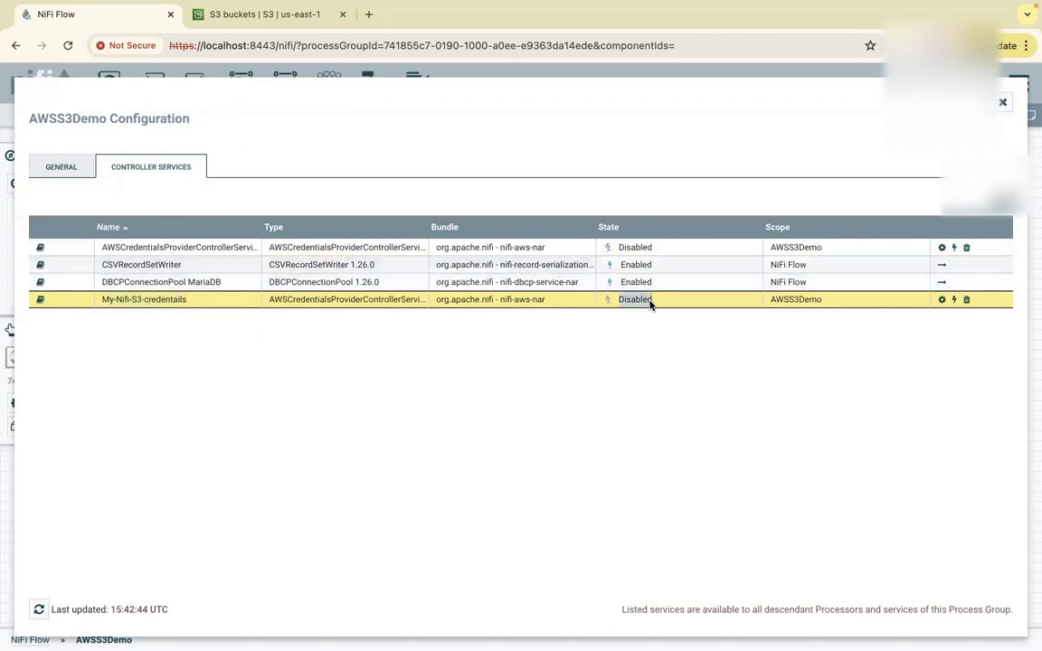
Open the My-Nifi-S3-credentails properties and start editing the Access Key ID value.
{"action": "left_click", "coordinate": [942, 299]}
{"action": "left_click", "coordinate": [295, 244]}
{"action": "left_click", "coordinate": [337, 242]}
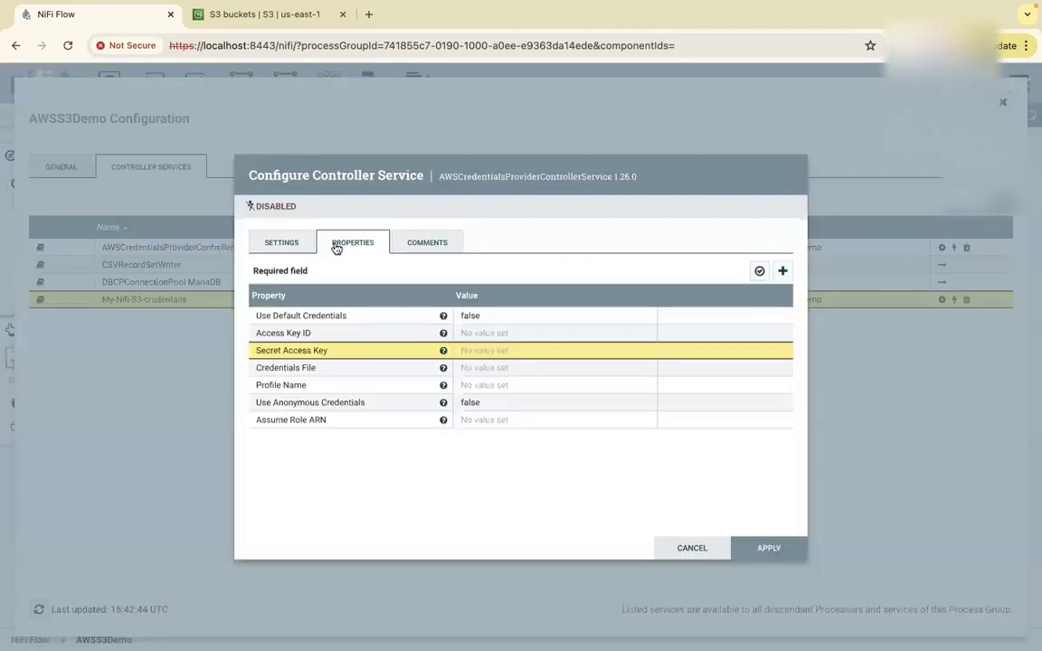
{"action": "left_click", "coordinate": [477, 334]}
{"action": "key", "text": "ctrl+Left"}
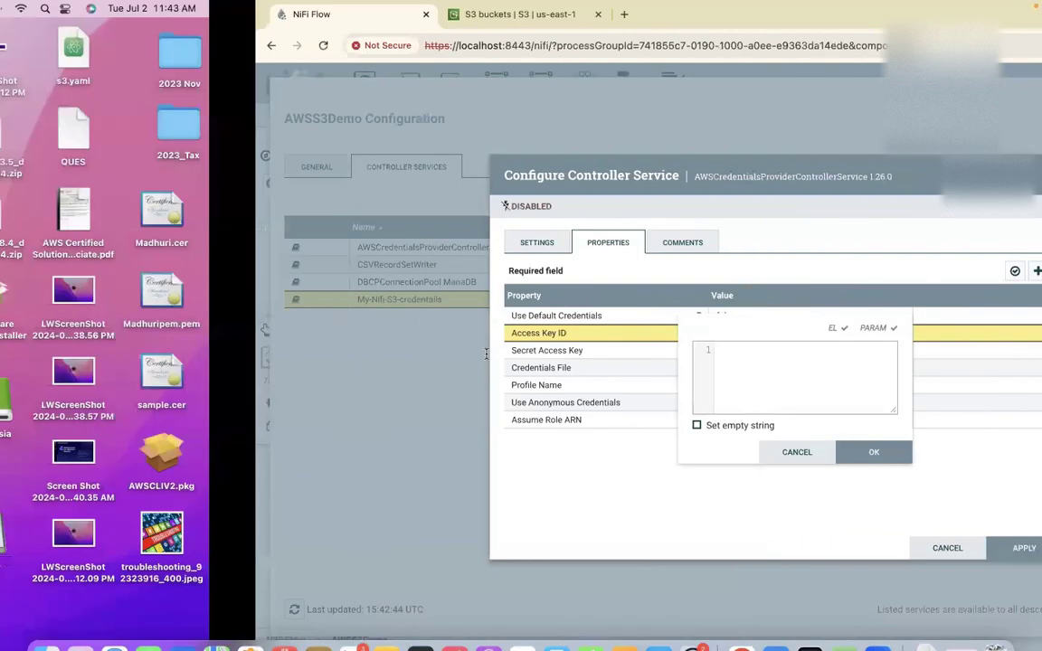
{"action": "key", "text": "ctrl+Right"}
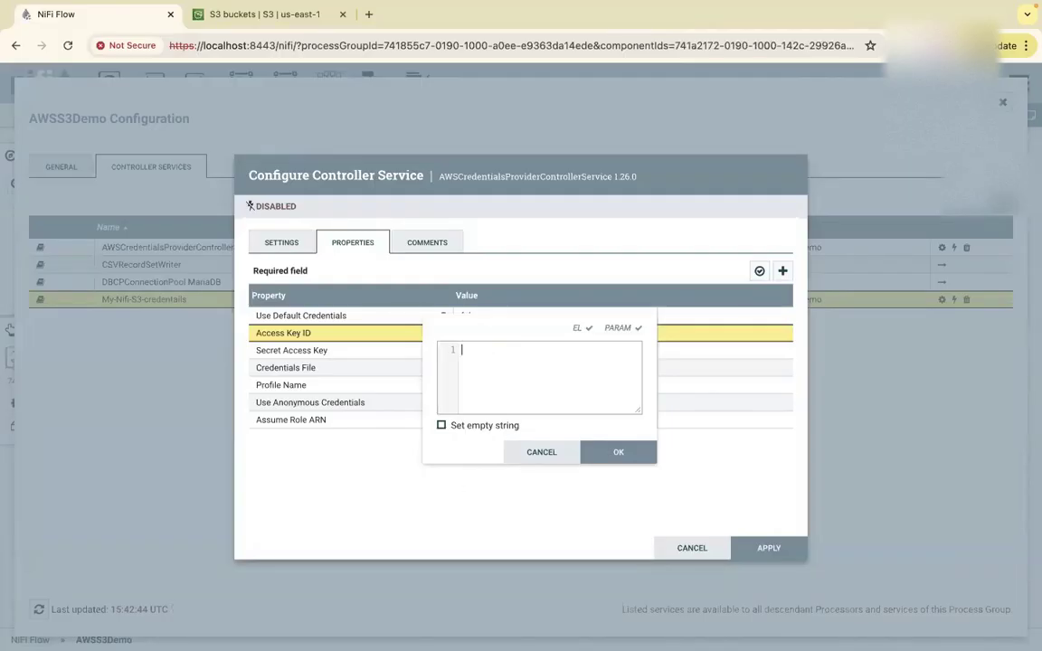
{"action": "mouse_move", "coordinate": [420, 626]}
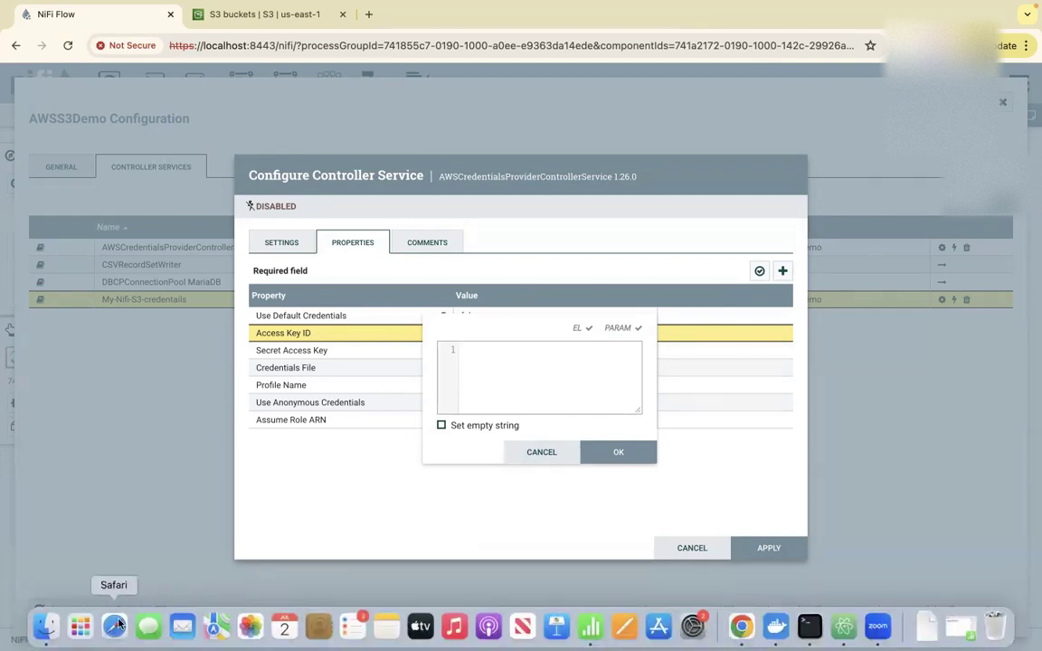
Open nifi_accessKeys.csv in Numbers, copy the access key ID from cell A2, and return to NiFi.
{"action": "left_click", "coordinate": [45, 627]}
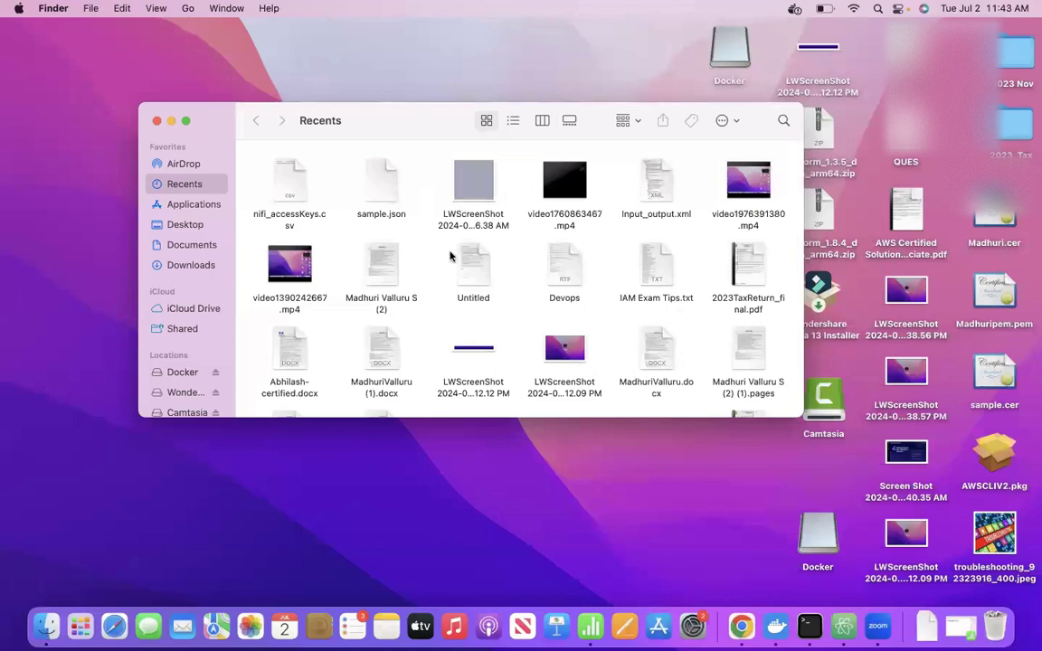
{"action": "double_click", "coordinate": [267, 174]}
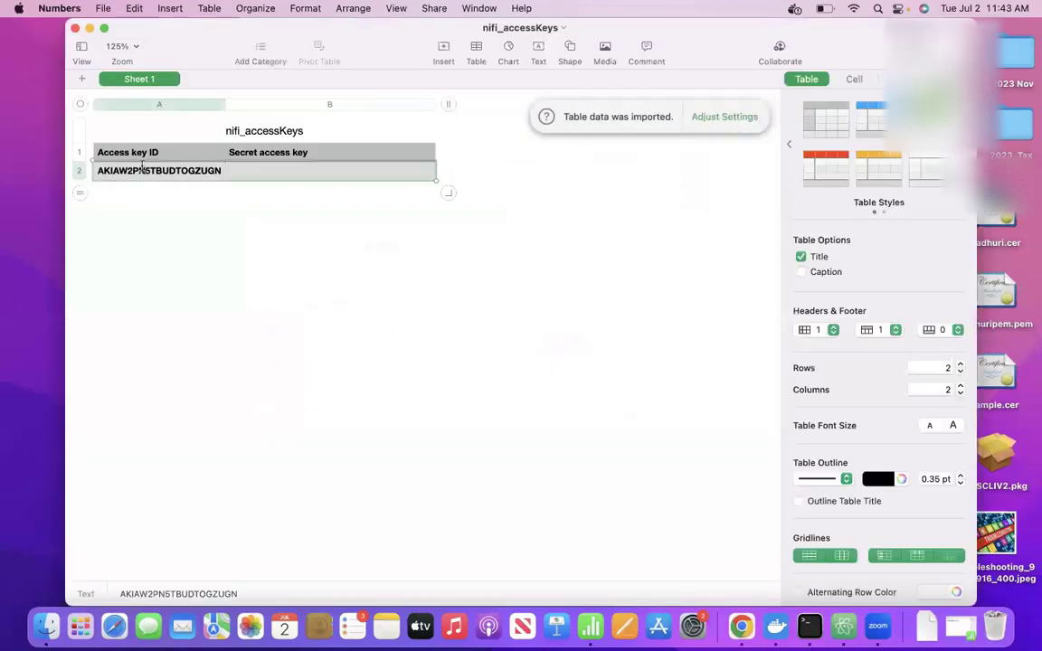
{"action": "key", "text": "super+c"}
{"action": "key", "text": "ctrl+Right"}
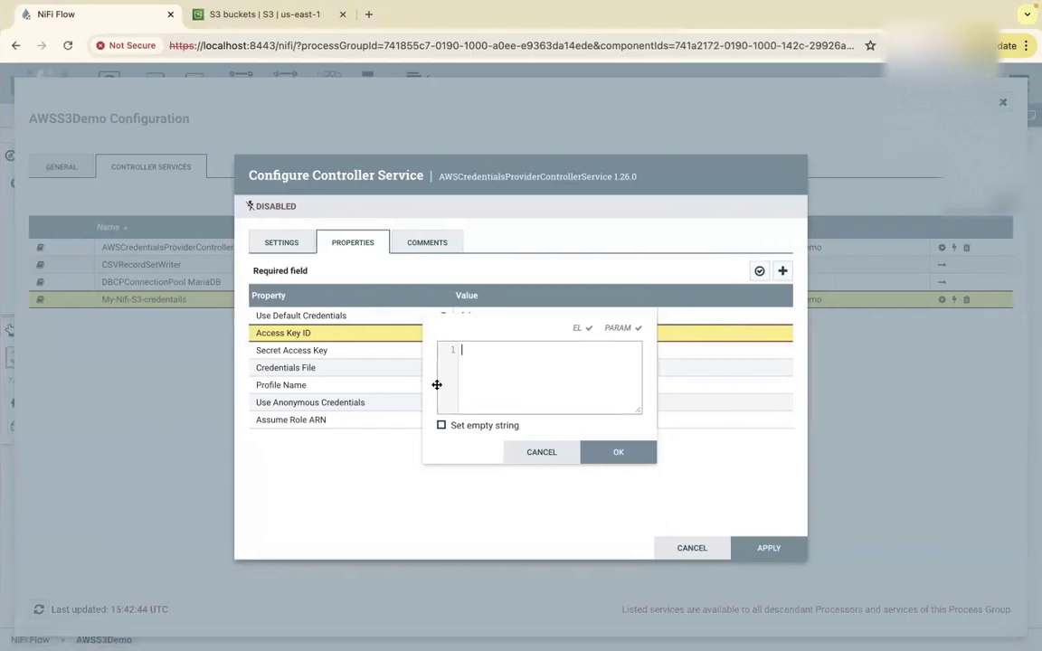
Enter the Access Key ID, plus the Secret Access Key copied from Numbers cell B2, and apply.
{"action": "key", "text": "super+v"}
{"action": "left_click", "coordinate": [637, 461]}
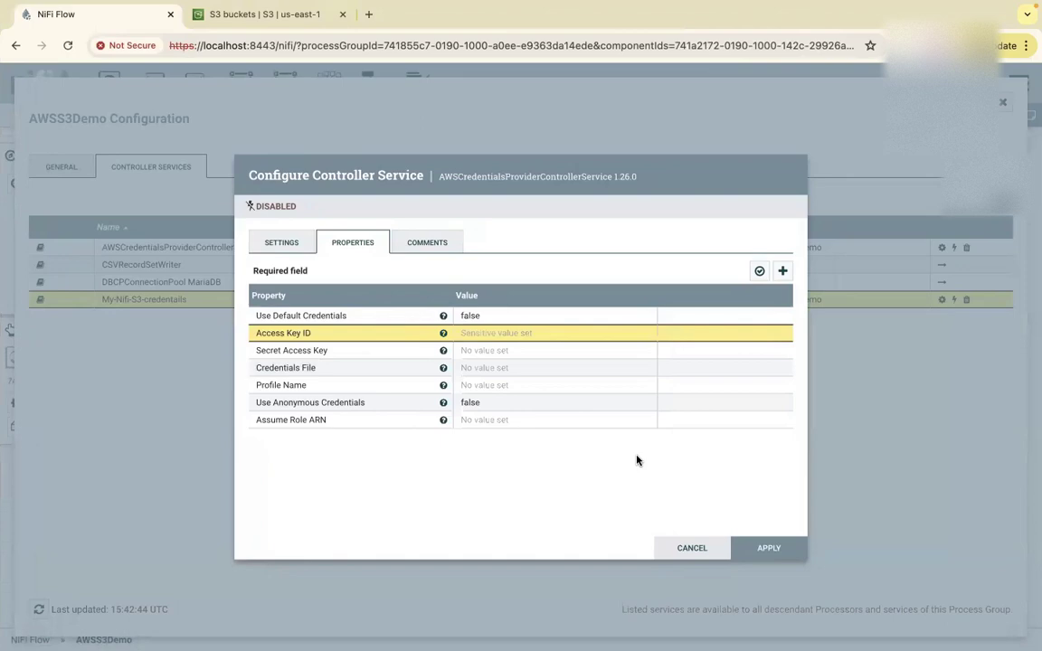
{"action": "key", "text": "ctrl+Left"}
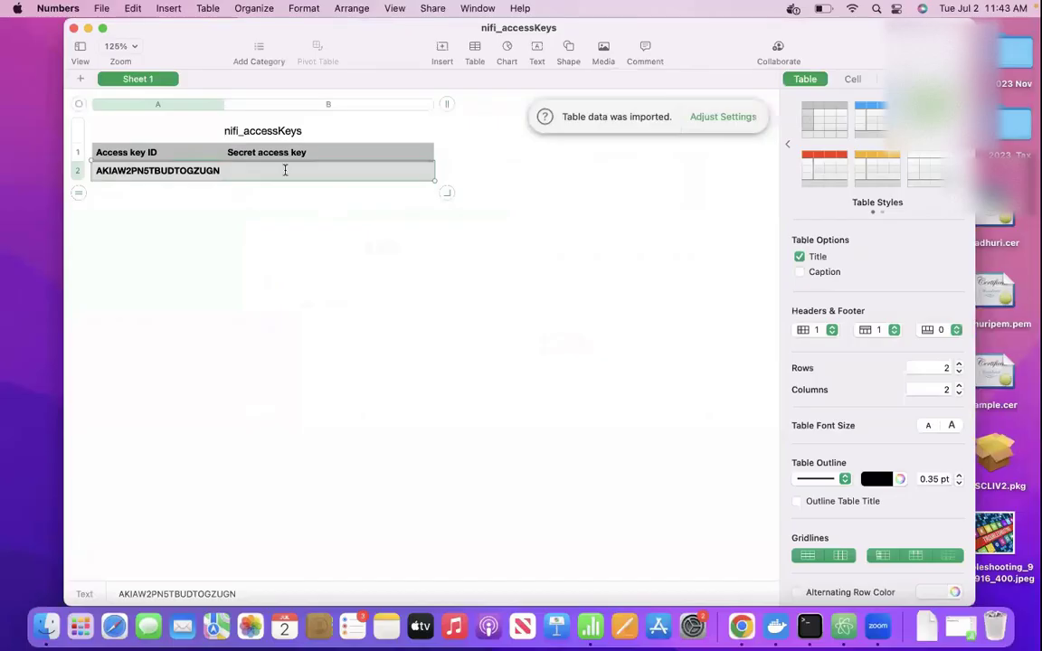
{"action": "left_click", "coordinate": [281, 235]}
{"action": "left_click", "coordinate": [282, 174]}
{"action": "key", "text": "super+c"}
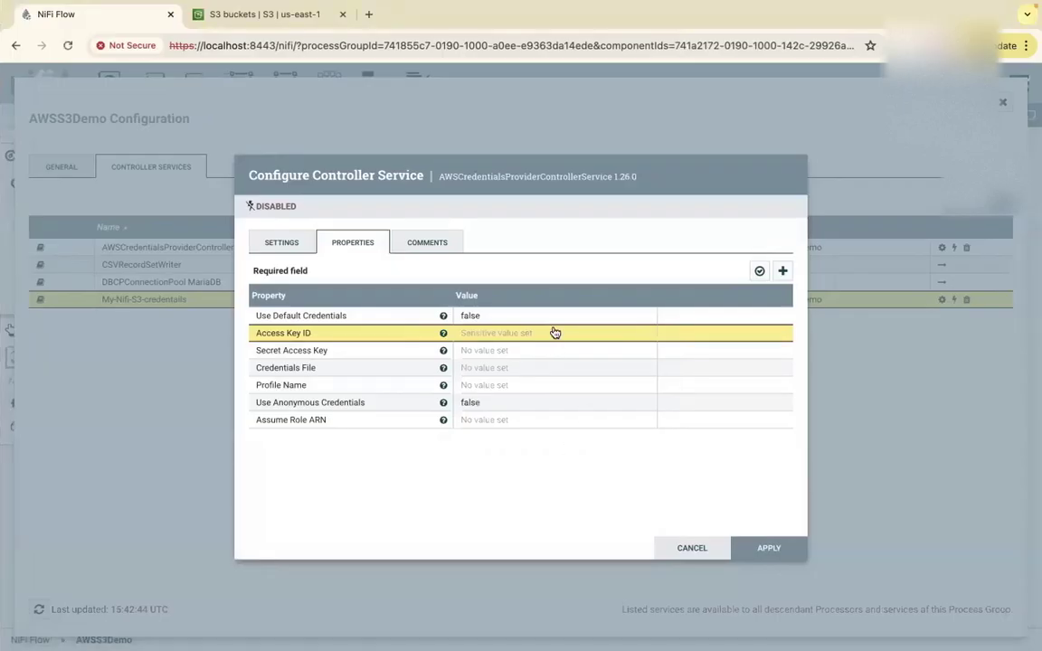
{"action": "left_click", "coordinate": [477, 350]}
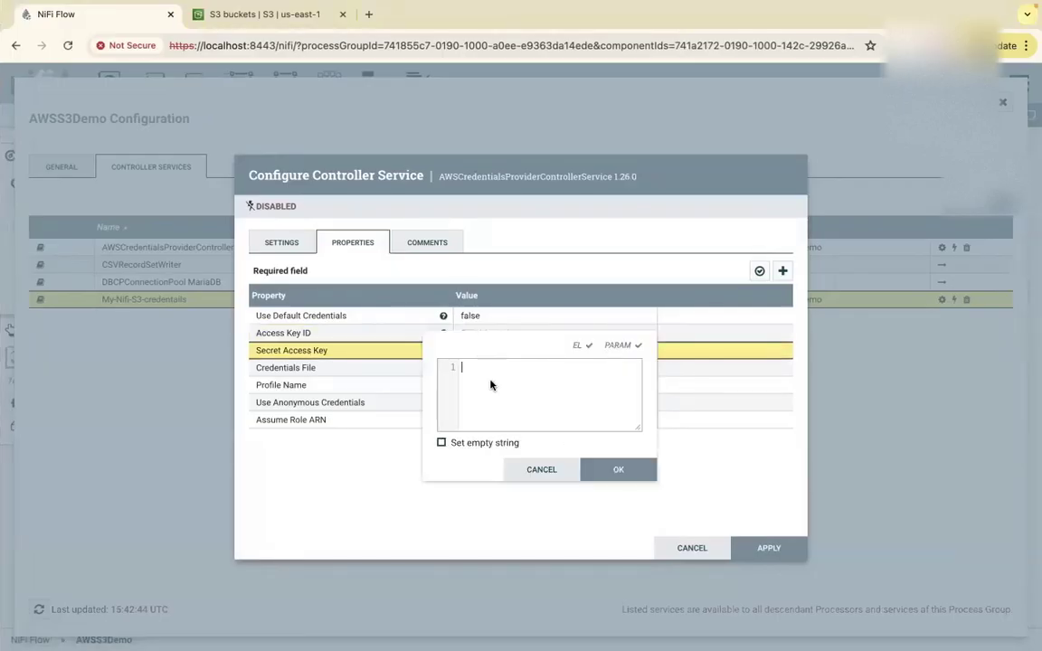
{"action": "key", "text": "super+v"}
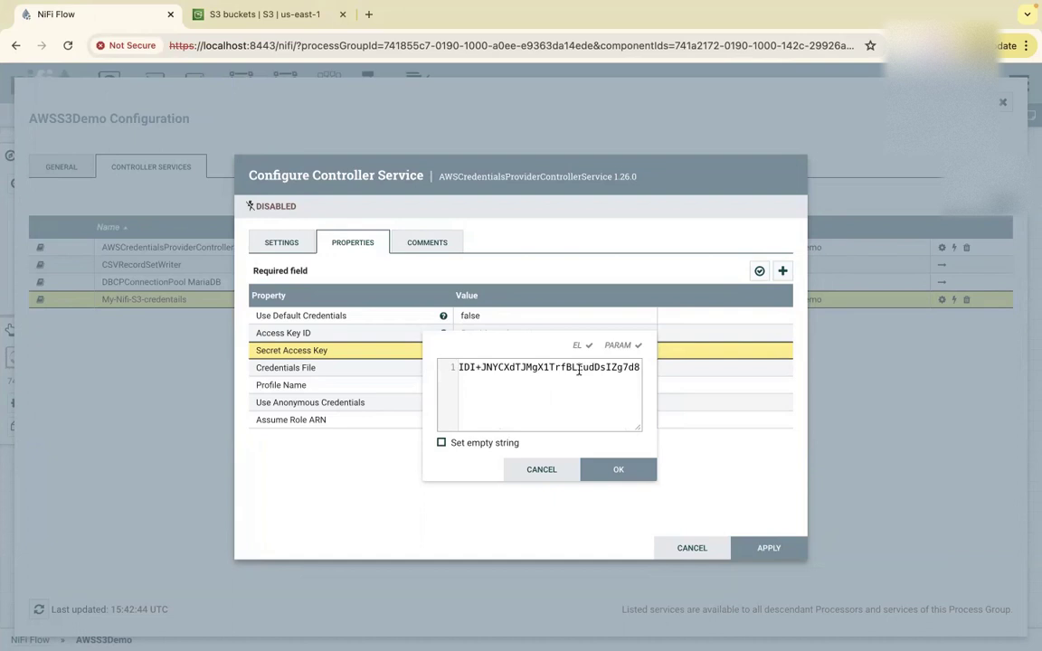
{"action": "left_click", "coordinate": [618, 470]}
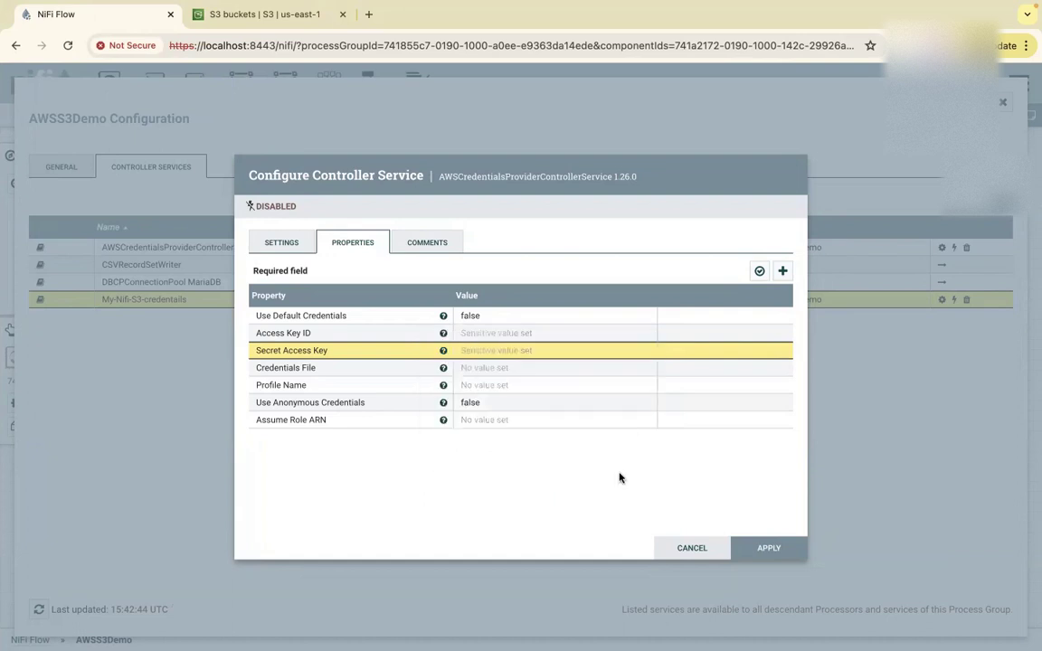
{"action": "left_click", "coordinate": [767, 549]}
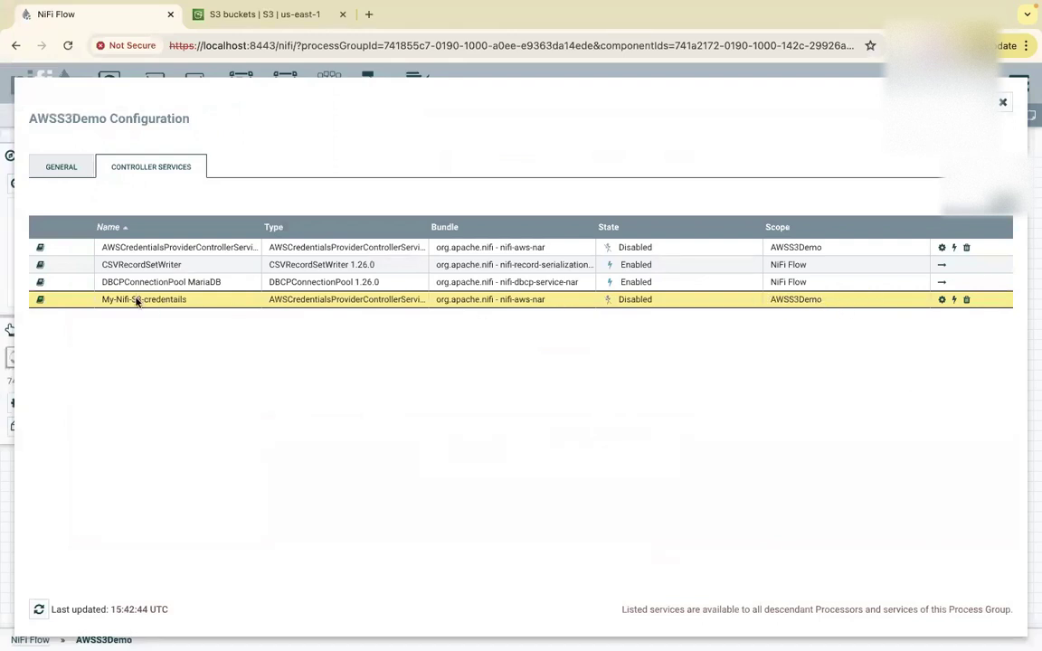
Enable the My-Nifi-S3-credentails service and close the AWSS3Demo configuration window.
{"action": "left_click", "coordinate": [955, 301]}
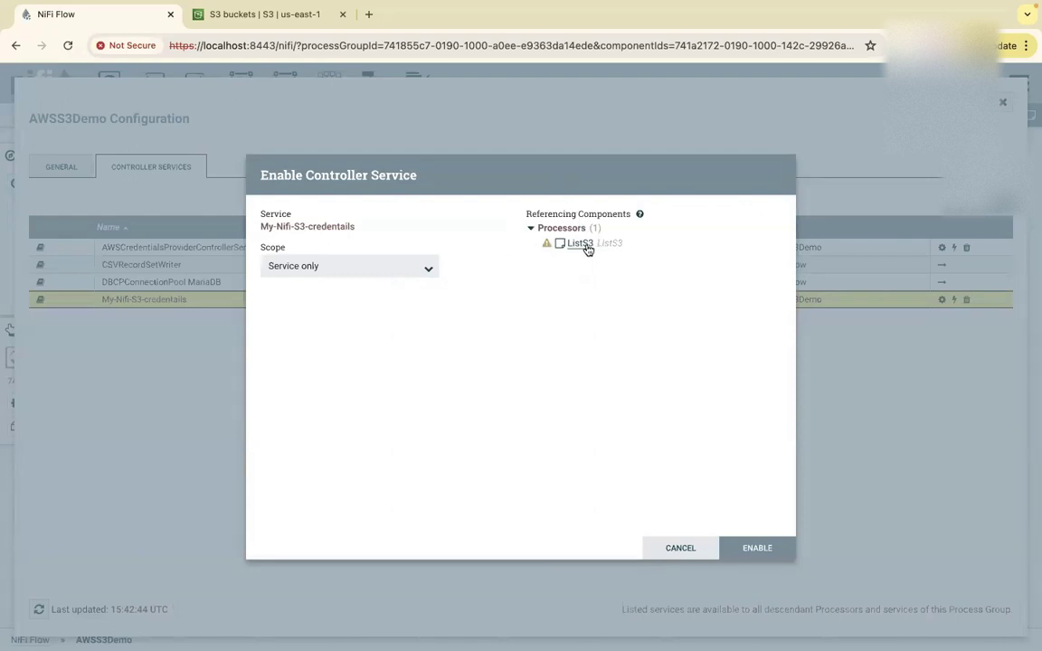
{"action": "left_click", "coordinate": [748, 549]}
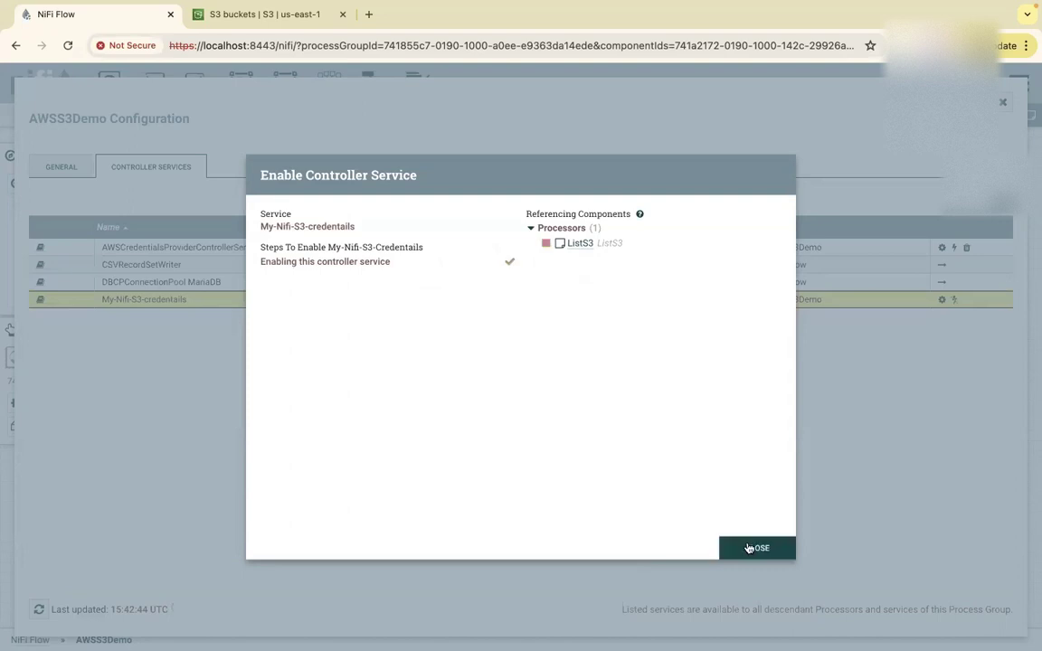
{"action": "left_click", "coordinate": [752, 550]}
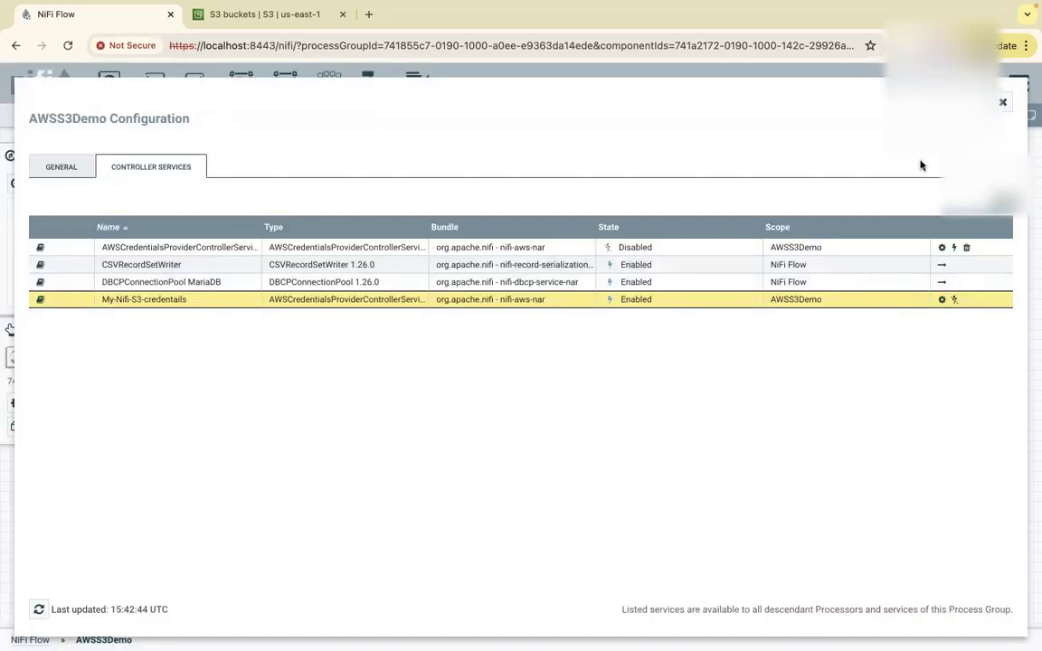
{"action": "left_click", "coordinate": [1002, 103]}
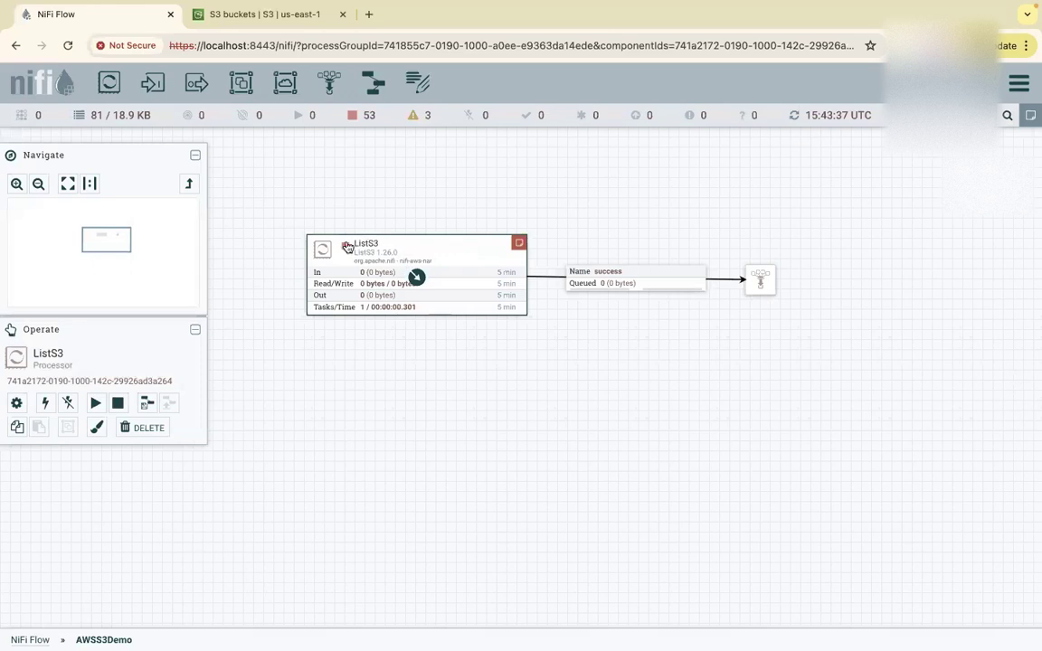
Start the ListS3 processor and refresh the canvas statistics.
{"action": "mouse_move", "coordinate": [518, 243]}
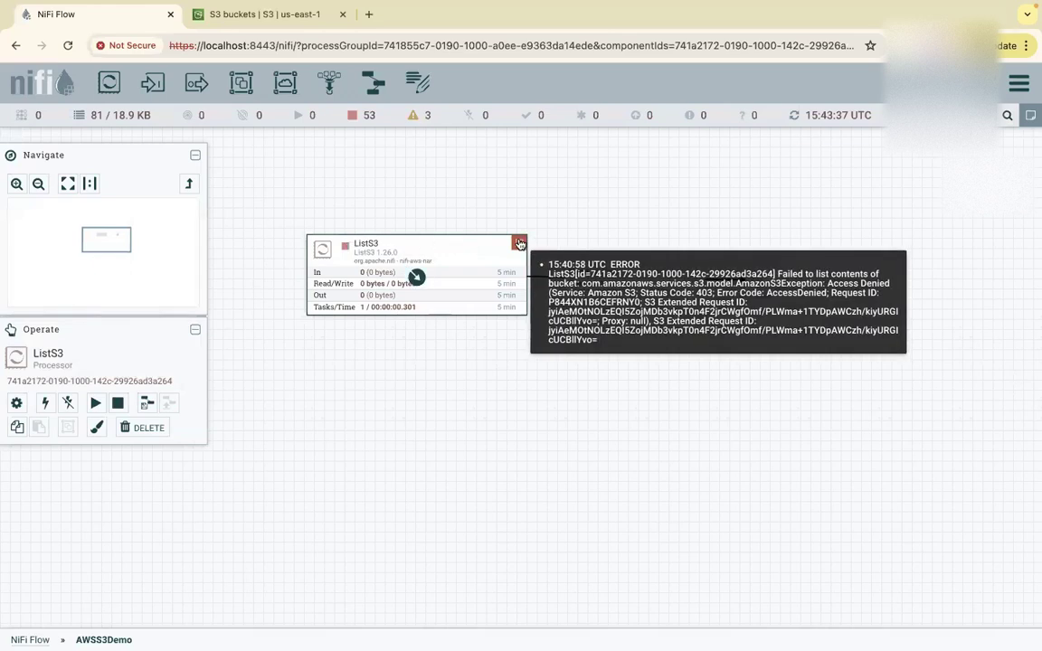
{"action": "right_click", "coordinate": [477, 256]}
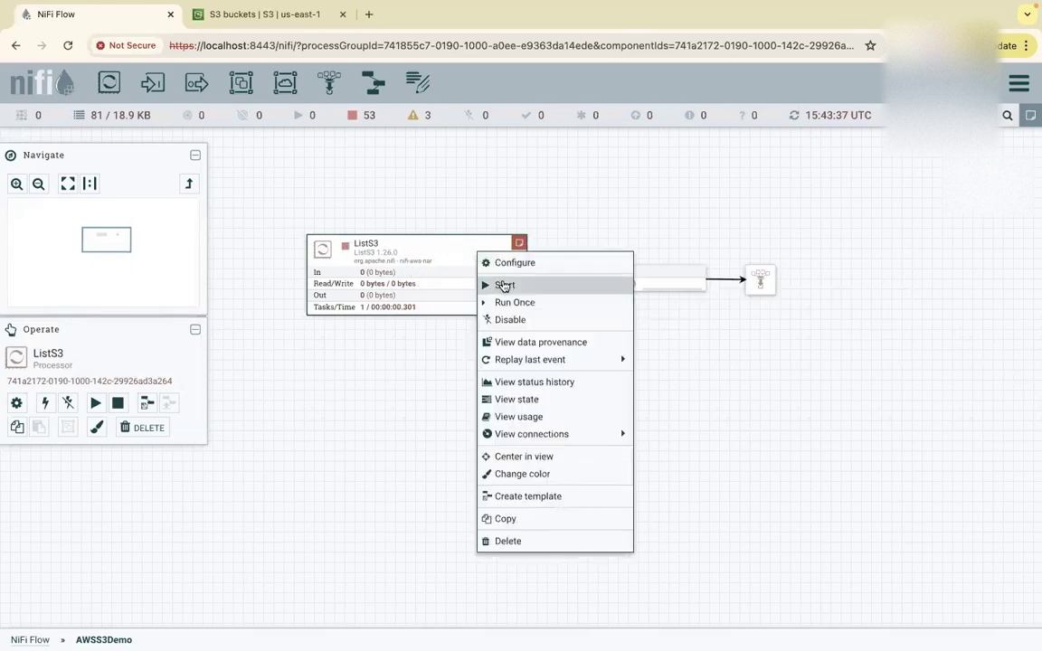
{"action": "left_click", "coordinate": [493, 282]}
{"action": "right_click", "coordinate": [573, 191]}
{"action": "left_click", "coordinate": [594, 198]}
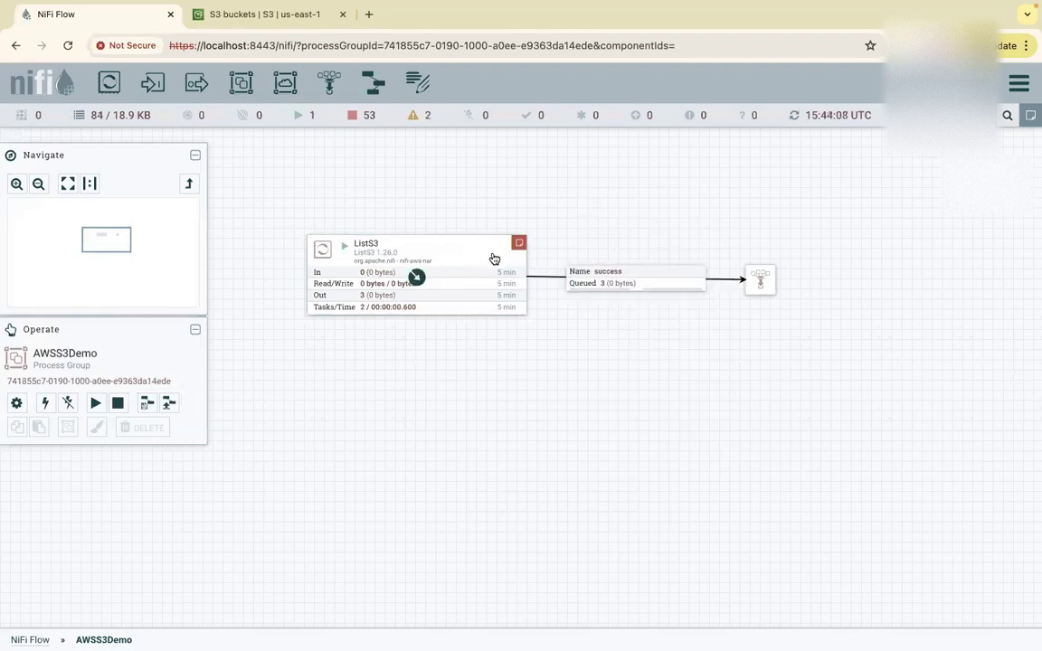
List the three S3 objects queued on ListS3's success connection, then close the listing.
{"action": "mouse_move", "coordinate": [520, 245]}
{"action": "right_click", "coordinate": [593, 288]}
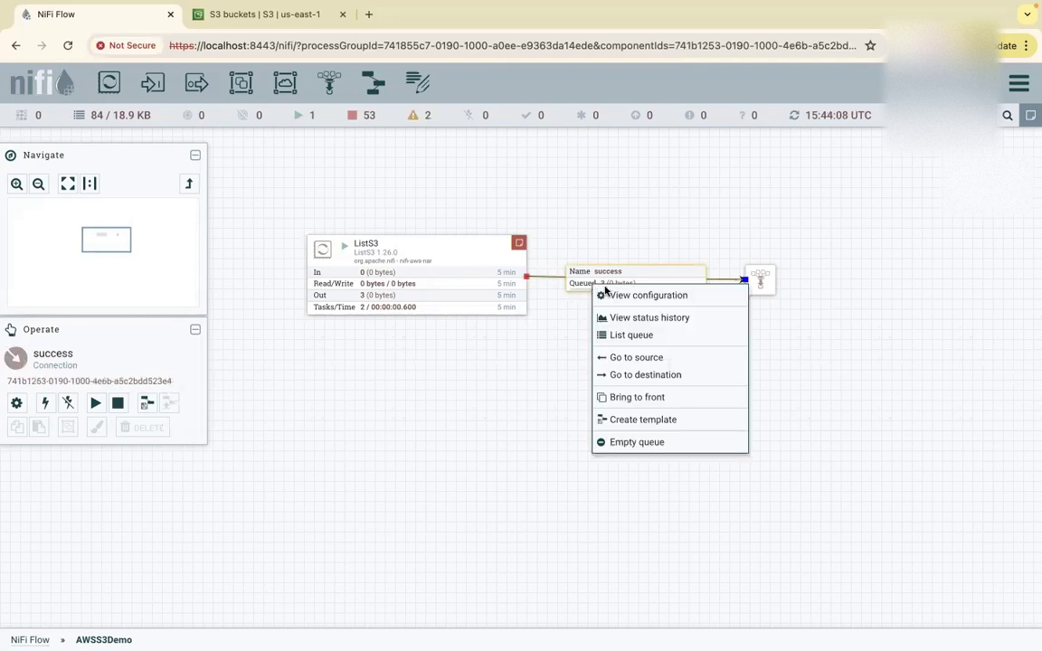
{"action": "left_click", "coordinate": [624, 336]}
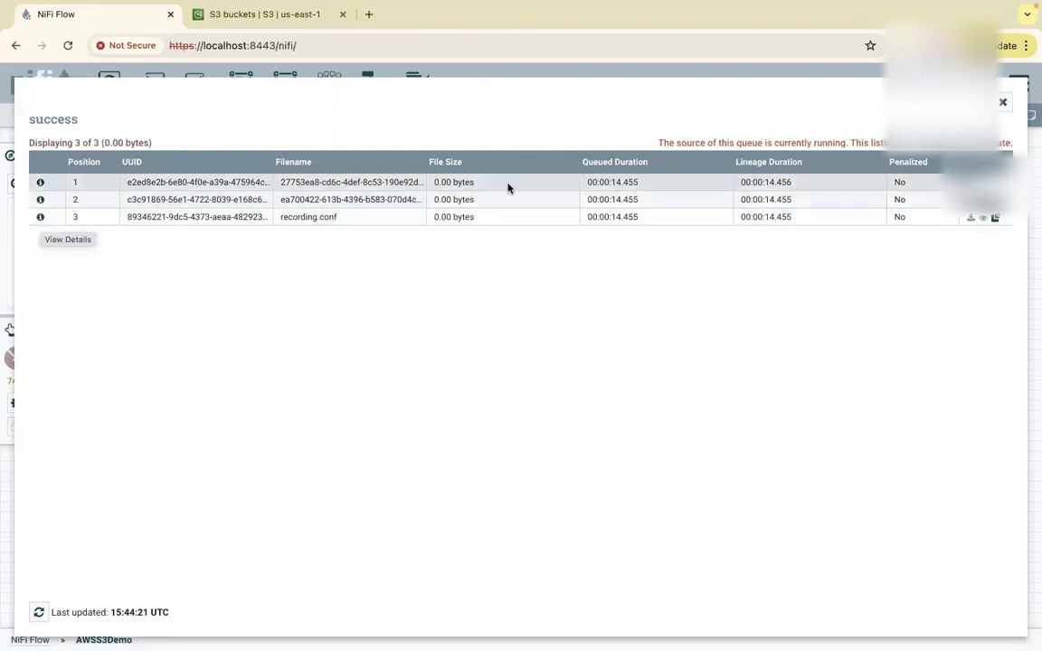
{"action": "left_click", "coordinate": [1002, 102]}
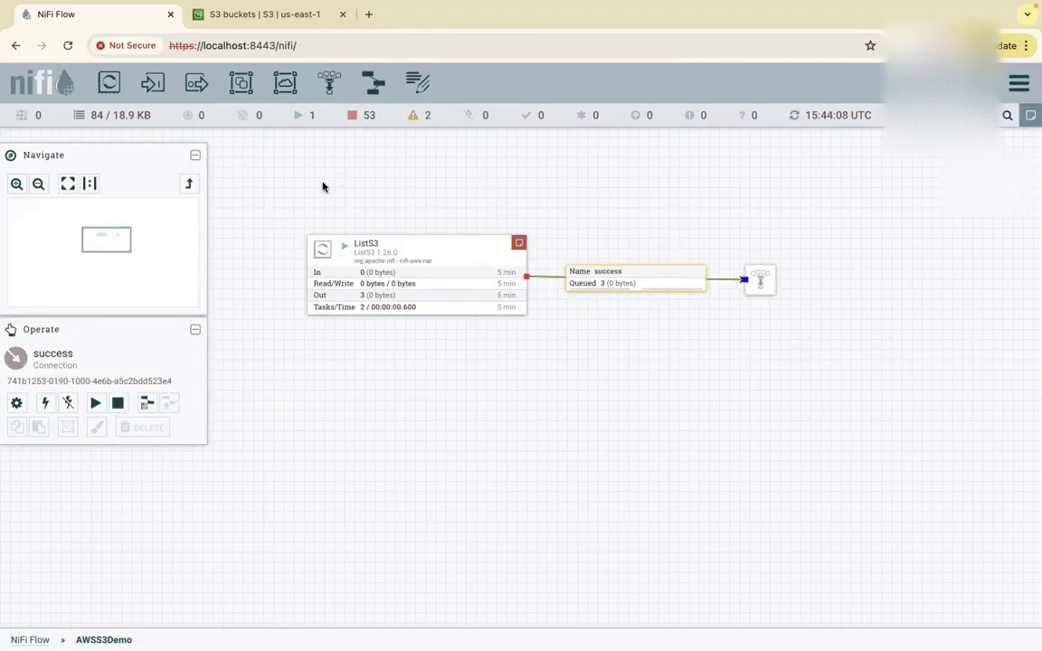
{"action": "left_click_drag", "start_coordinate": [109, 84], "coordinate": [738, 409]}
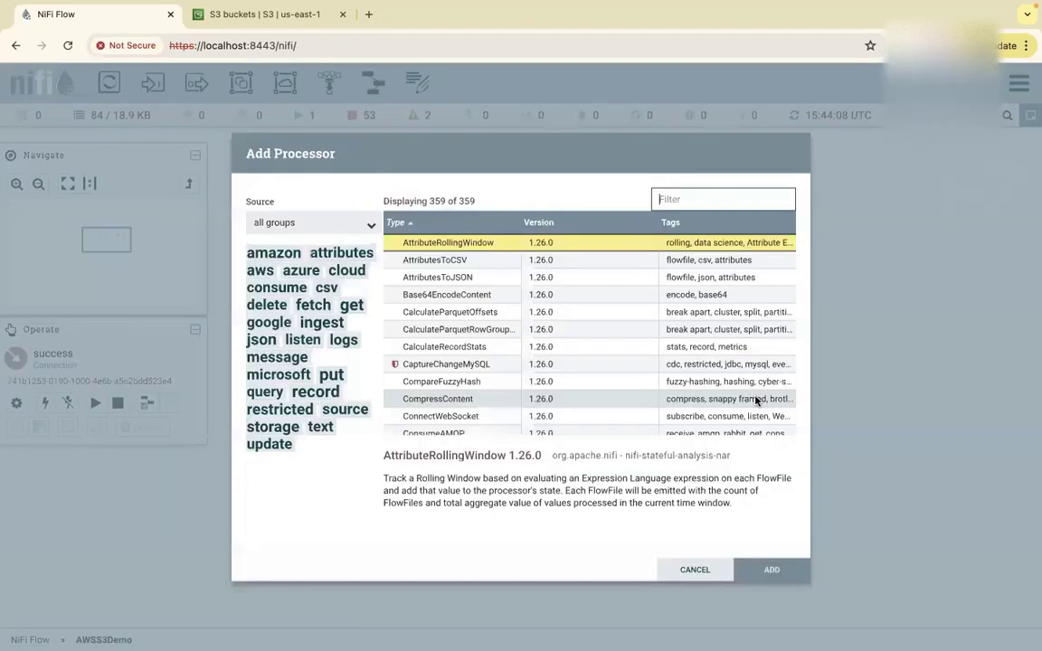
Add a TagS3Object processor from the s3-filtered list and connect the funnel to it.
{"action": "type", "text": "s3"}
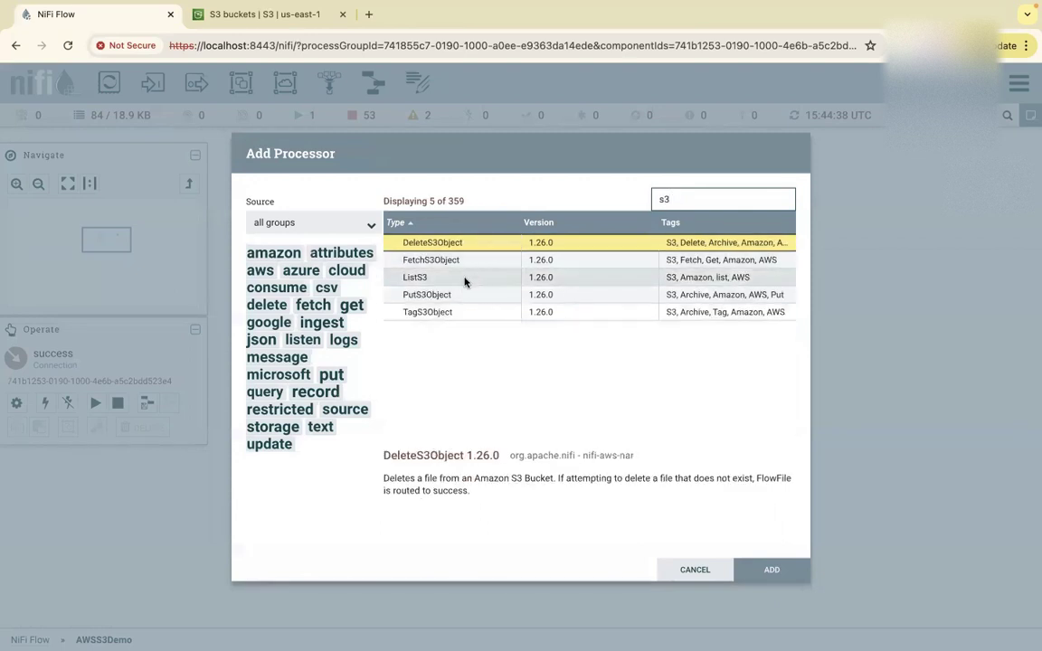
{"action": "left_click", "coordinate": [447, 313]}
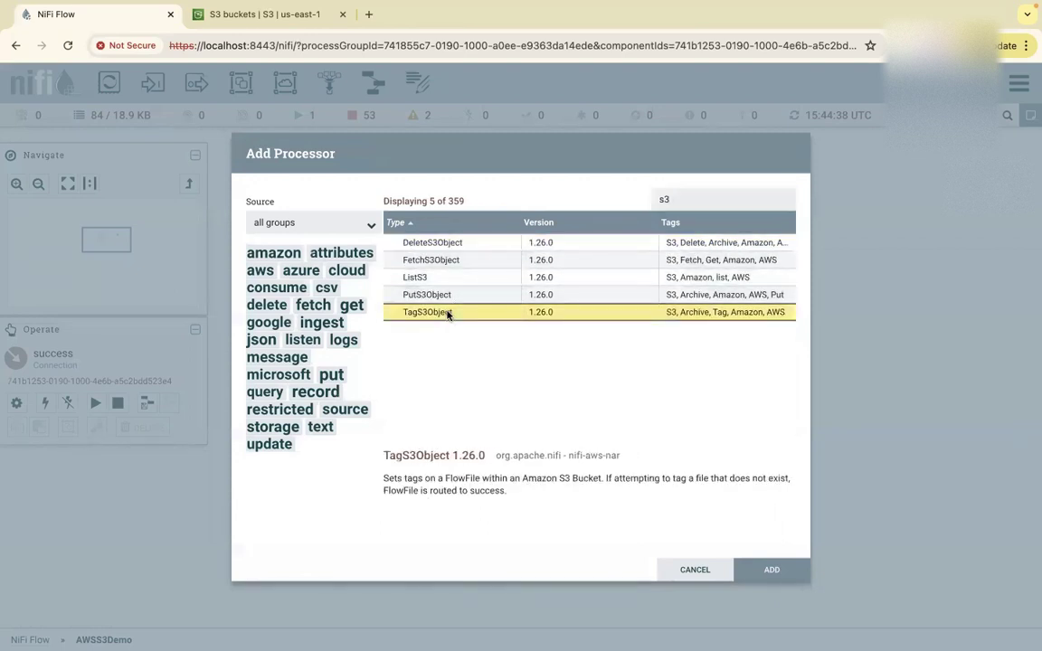
{"action": "left_click", "coordinate": [769, 569]}
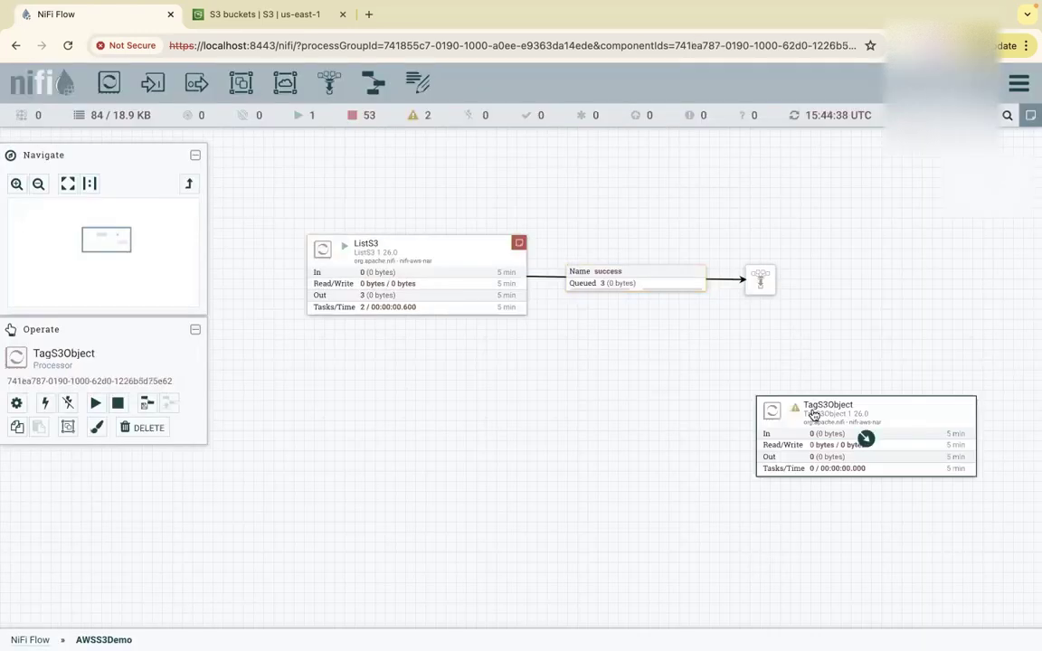
{"action": "left_click_drag", "start_coordinate": [756, 281], "coordinate": [758, 414]}
{"action": "left_click", "coordinate": [731, 553]}
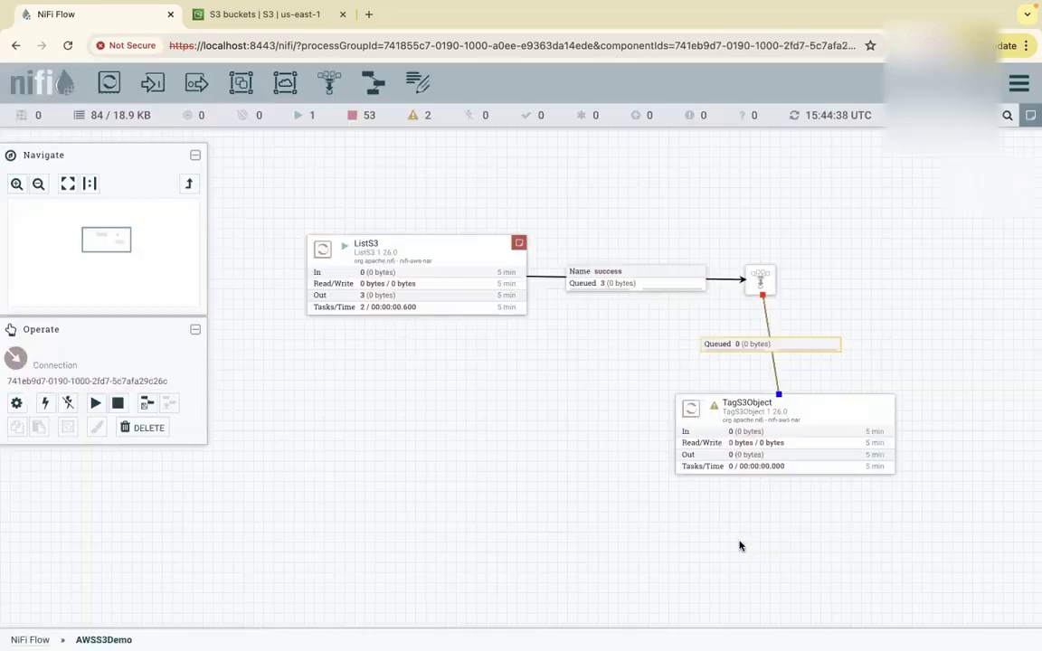
Set TagS3Object's Bucket property to 3125nifisource1.
{"action": "right_click", "coordinate": [747, 421]}
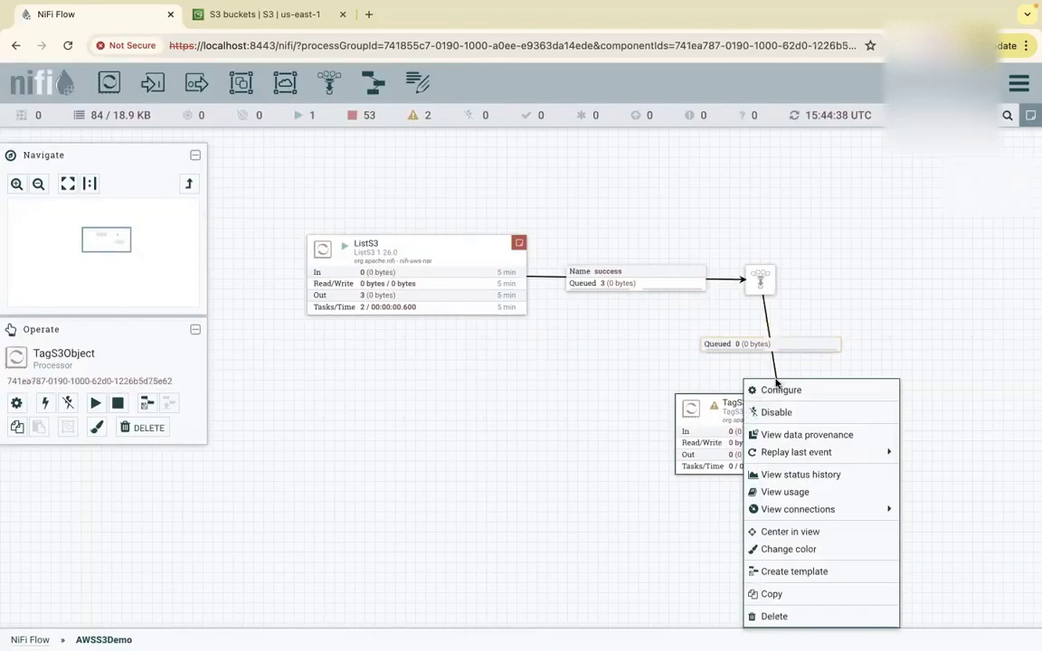
{"action": "left_click", "coordinate": [769, 390]}
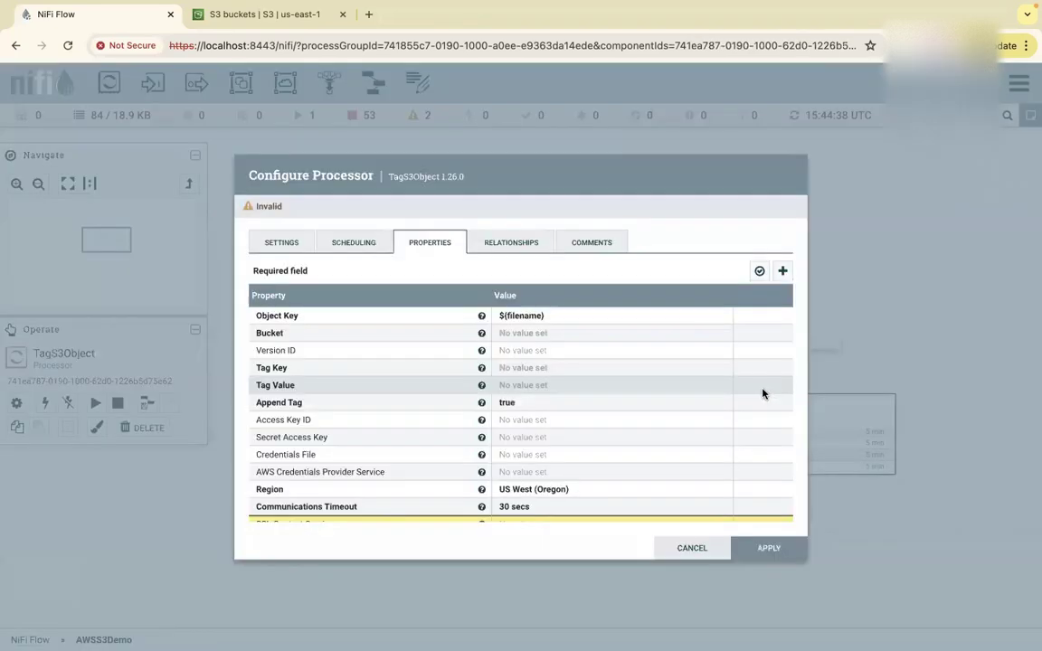
{"action": "left_click", "coordinate": [519, 332]}
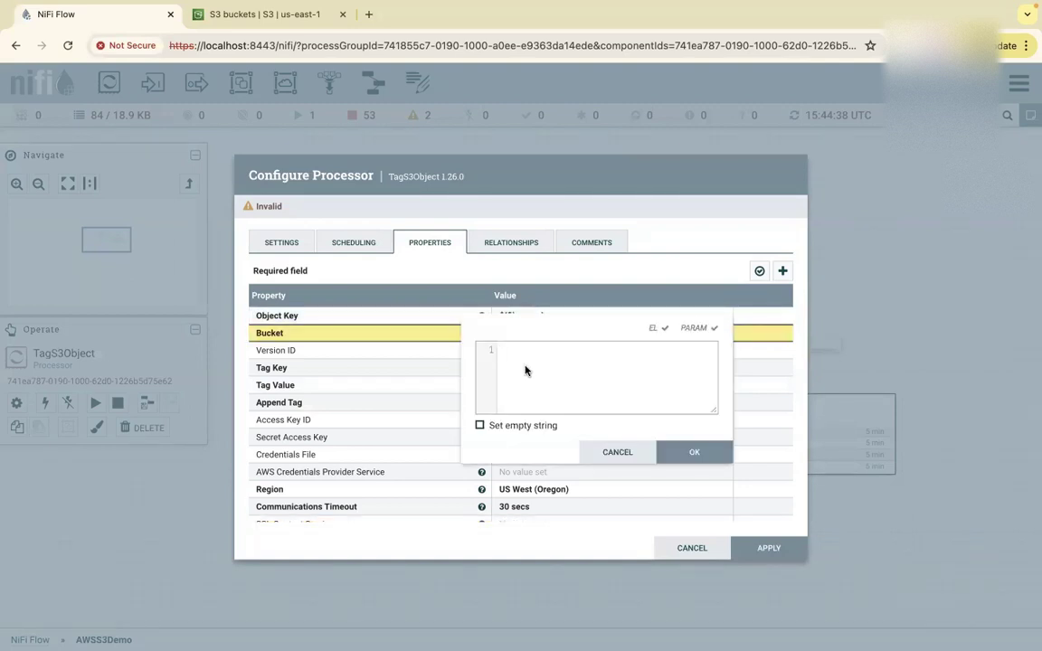
{"action": "type", "text": "3125nifisource1"}
{"action": "left_click", "coordinate": [691, 452]}
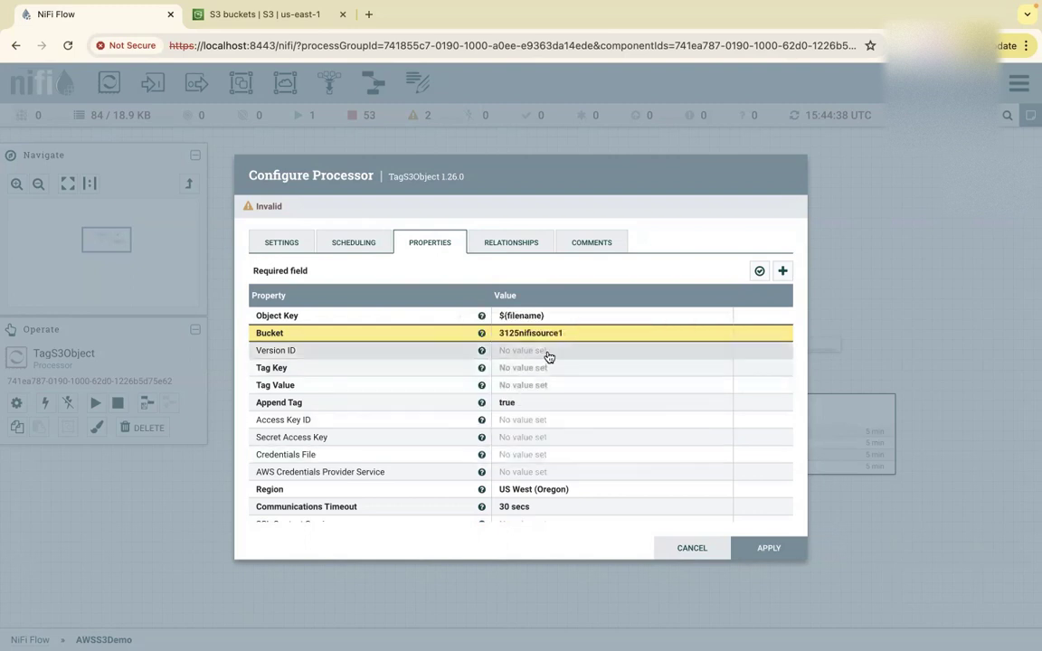
Set TagS3Object's Region to US East (N. Virginia).
{"action": "scroll", "coordinate": [577, 415], "scroll_direction": "down", "scroll_amount": 2}
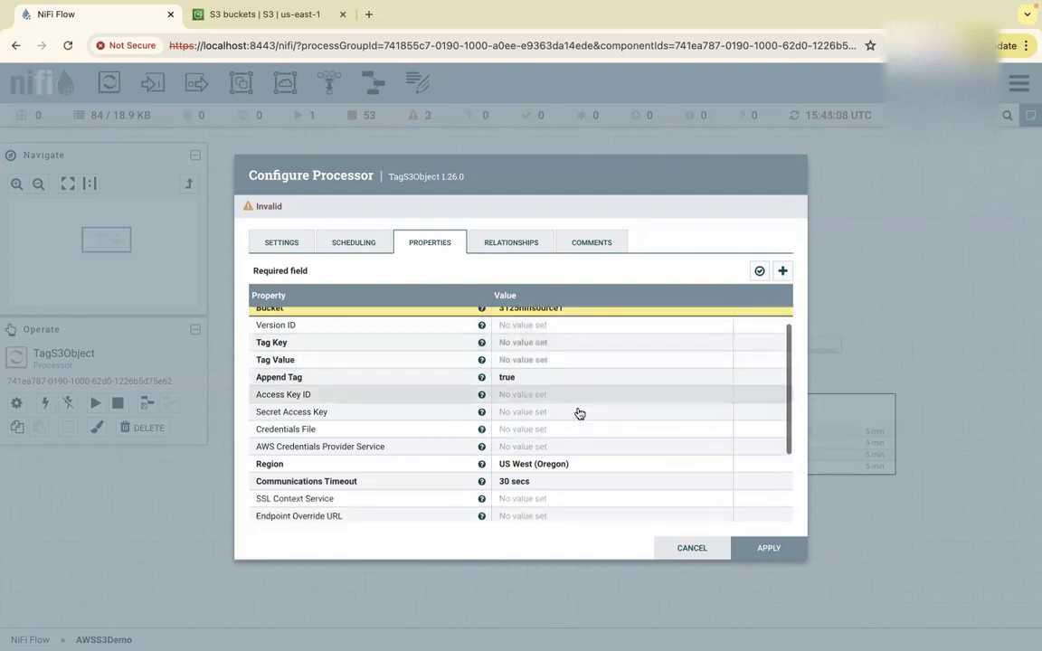
{"action": "left_click", "coordinate": [552, 449]}
{"action": "left_click", "coordinate": [565, 450]}
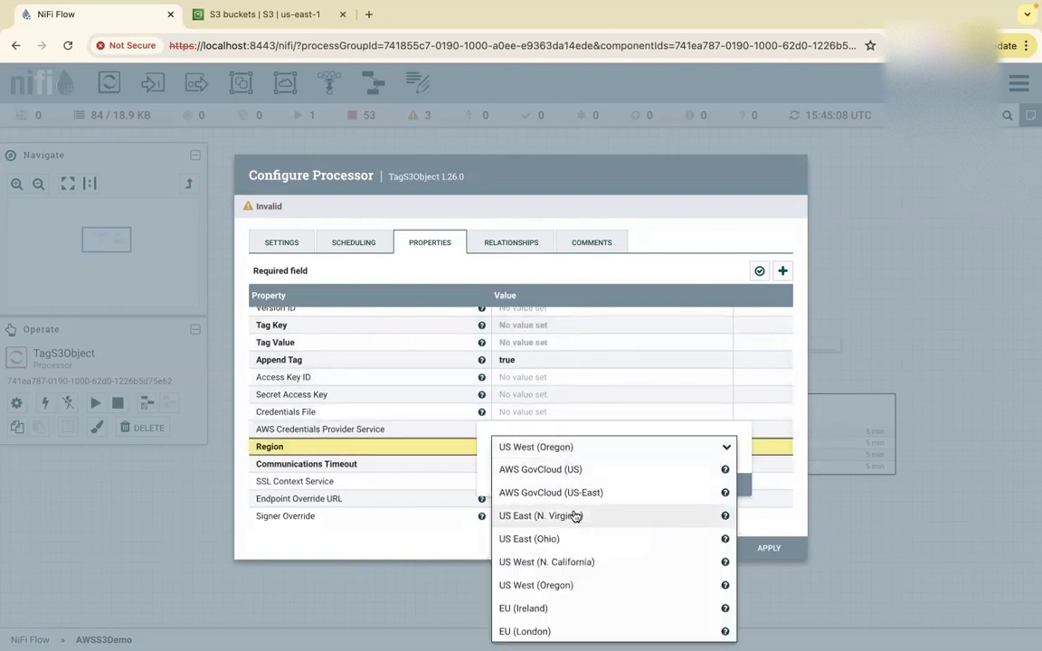
{"action": "left_click", "coordinate": [574, 494]}
{"action": "left_click", "coordinate": [571, 447]}
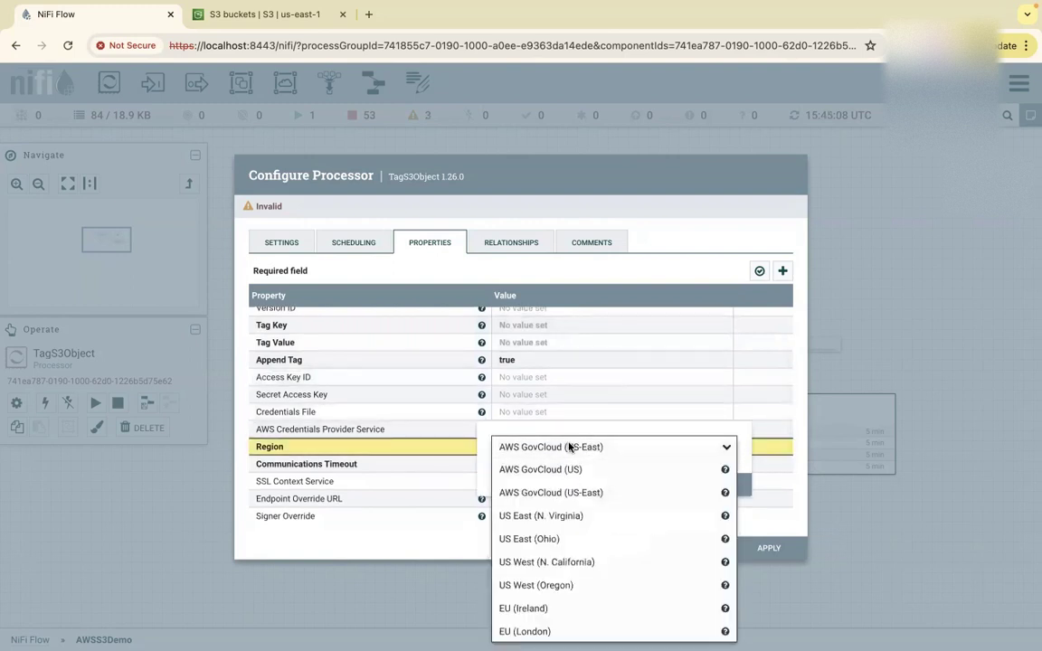
{"action": "left_click", "coordinate": [559, 516]}
{"action": "left_click", "coordinate": [700, 485]}
Use My-Nifi-S3-credentials as the AWS Credentials Provider Service and apply the configuration.
{"action": "scroll", "coordinate": [591, 456], "scroll_direction": "down", "scroll_amount": 5}
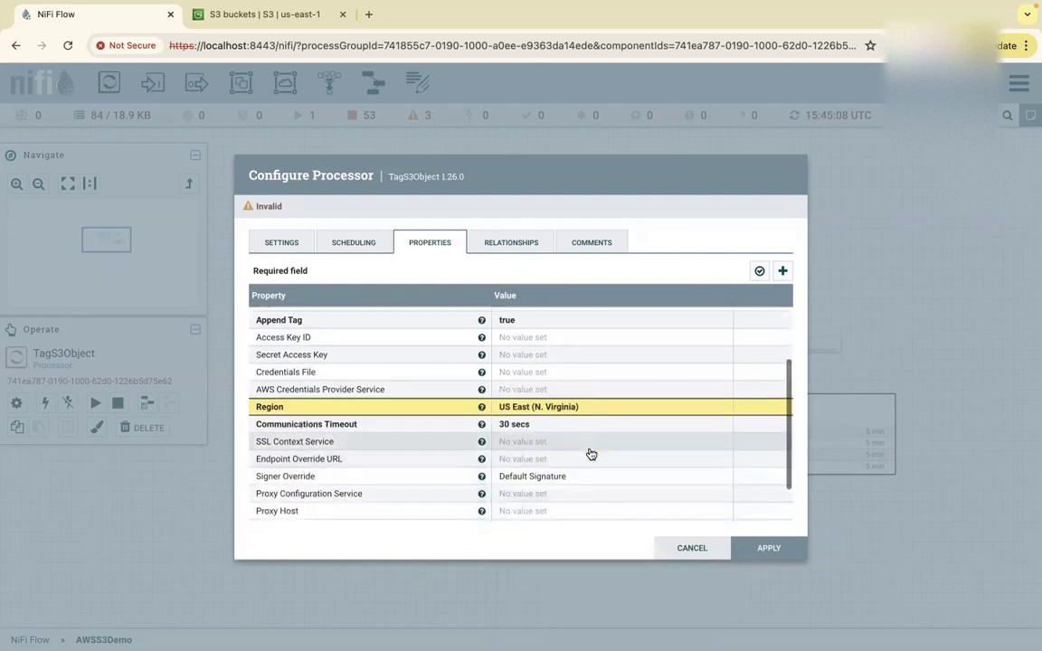
{"action": "scroll", "coordinate": [591, 454], "scroll_direction": "up", "scroll_amount": 2}
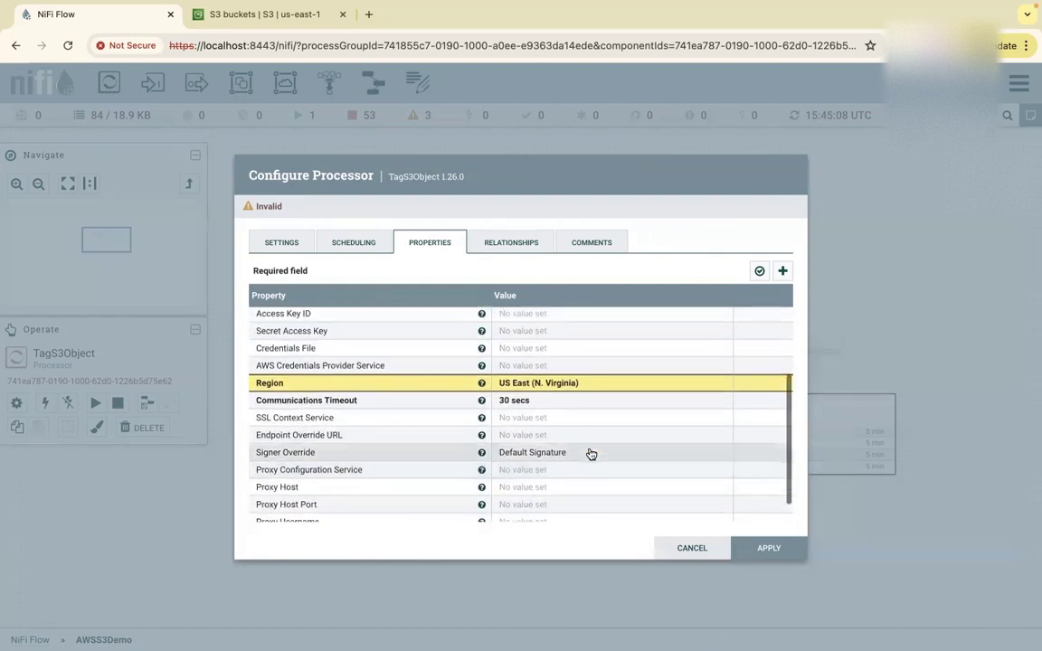
{"action": "left_click", "coordinate": [537, 366]}
{"action": "left_click", "coordinate": [601, 366]}
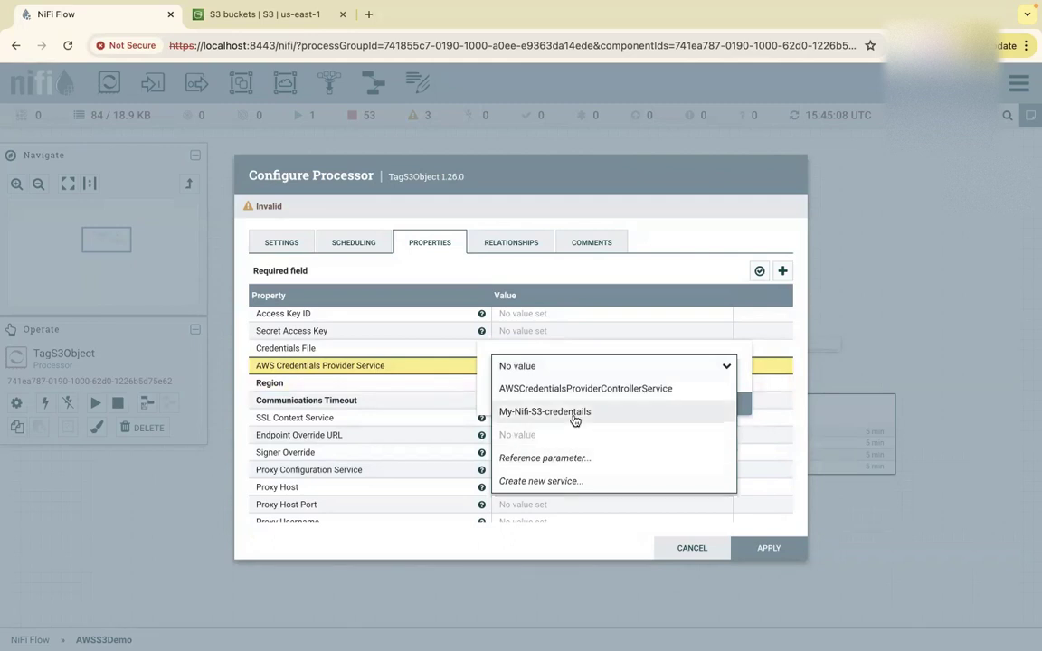
{"action": "left_click", "coordinate": [574, 415]}
{"action": "left_click", "coordinate": [700, 403]}
{"action": "scroll", "coordinate": [735, 487], "scroll_direction": "down", "scroll_amount": 1}
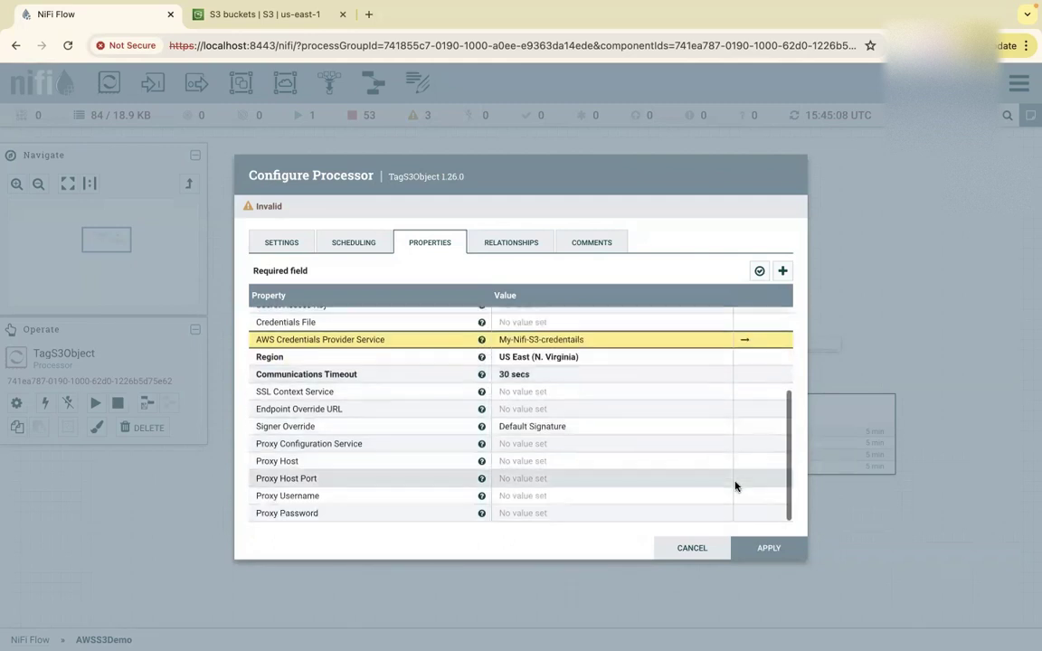
{"action": "left_click", "coordinate": [769, 549]}
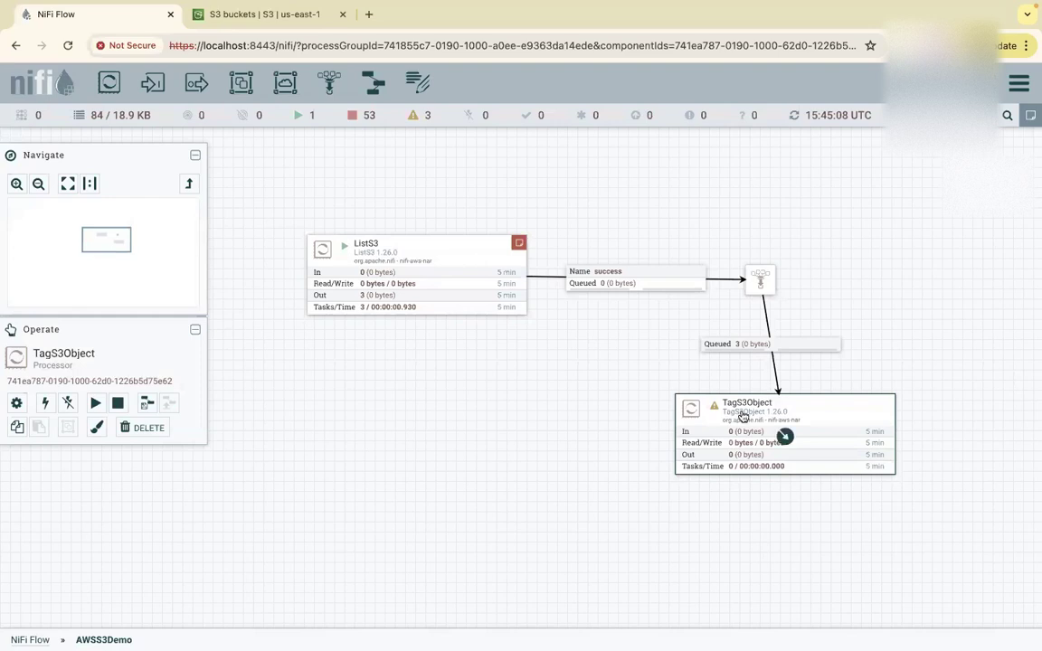
Set TagS3Object's Tag Key to Name and Tag Value to TTK, then apply.
{"action": "mouse_move", "coordinate": [716, 410]}
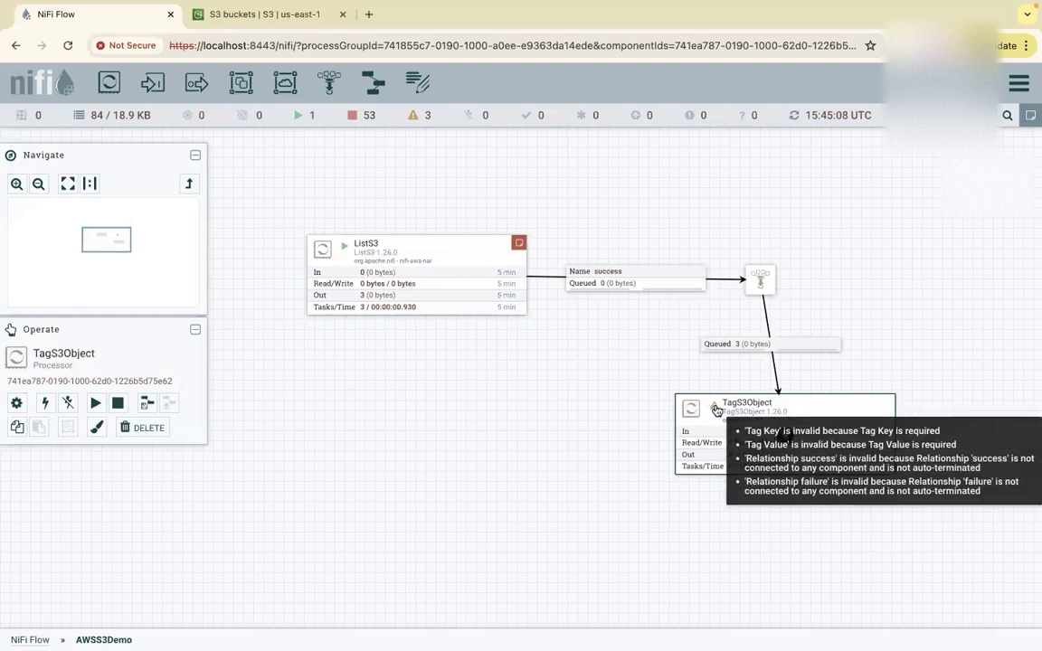
{"action": "right_click", "coordinate": [783, 432]}
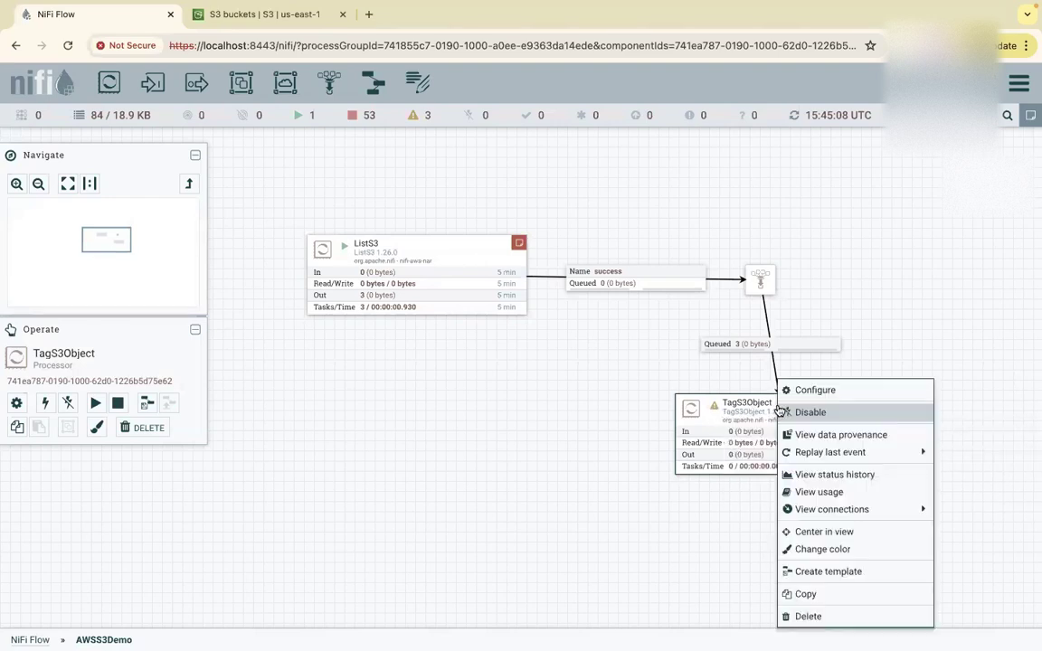
{"action": "left_click", "coordinate": [800, 389]}
{"action": "left_click", "coordinate": [503, 366]}
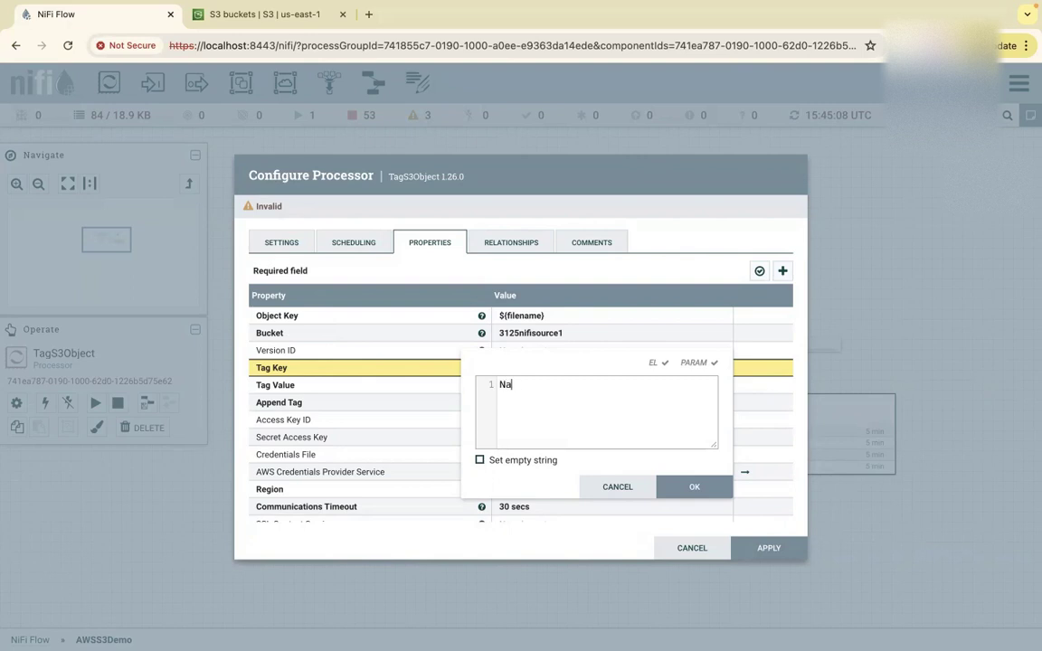
{"action": "left_click", "coordinate": [672, 478]}
{"action": "left_click", "coordinate": [530, 385]}
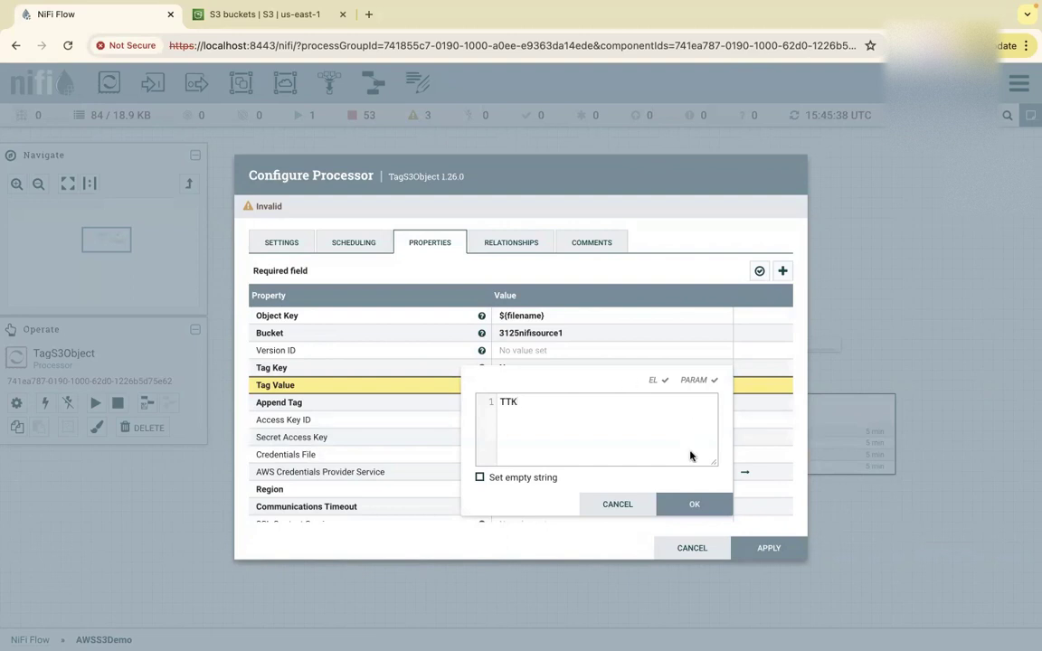
{"action": "left_click", "coordinate": [683, 503]}
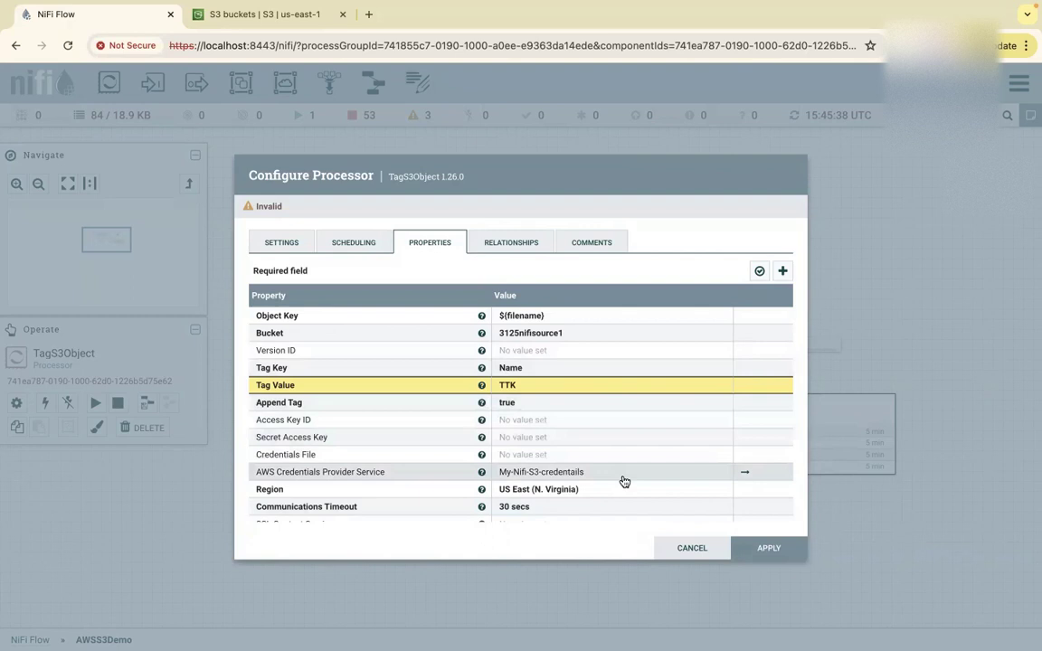
{"action": "left_click", "coordinate": [769, 548]}
Add two funnels and route TagS3Object's success and failure relationships to them.
{"action": "mouse_move", "coordinate": [717, 412]}
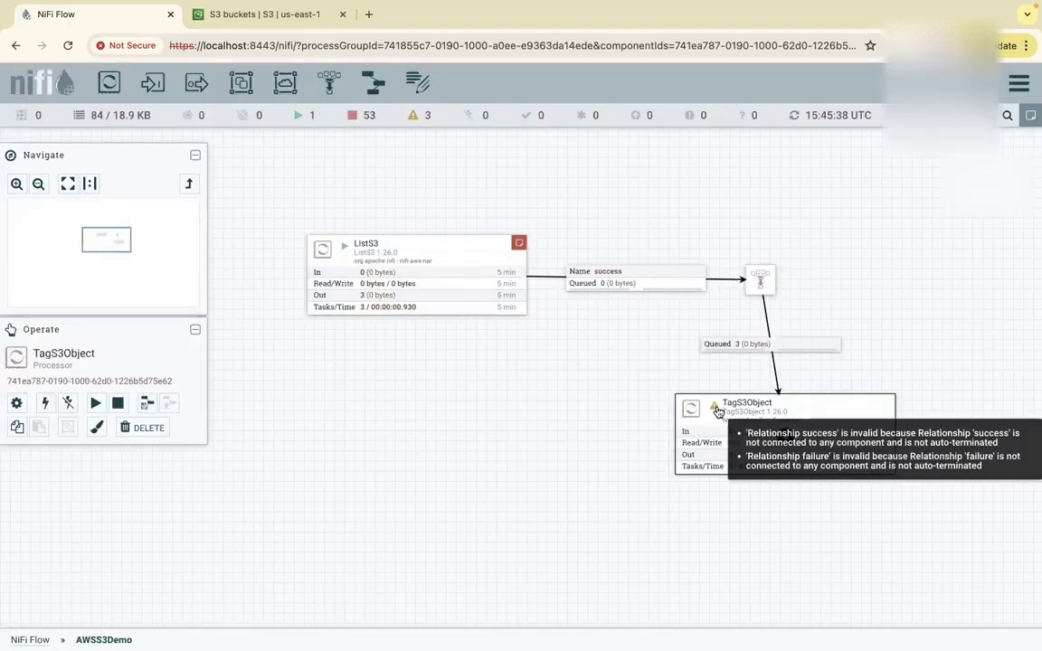
{"action": "left_click_drag", "start_coordinate": [328, 82], "coordinate": [488, 505]}
{"action": "left_click_drag", "start_coordinate": [328, 82], "coordinate": [588, 574]}
{"action": "left_click_drag", "start_coordinate": [785, 437], "coordinate": [590, 574]}
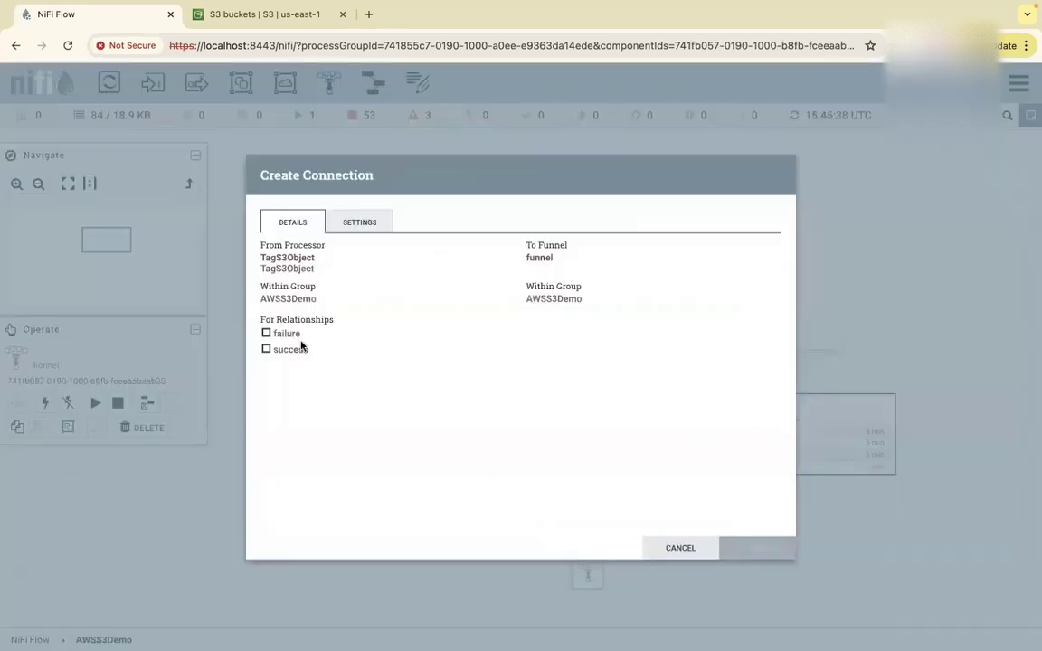
{"action": "left_click", "coordinate": [267, 349]}
{"action": "left_click", "coordinate": [761, 560]}
{"action": "left_click_drag", "start_coordinate": [782, 435], "coordinate": [488, 500]}
{"action": "left_click", "coordinate": [267, 333]}
{"action": "left_click", "coordinate": [757, 548]}
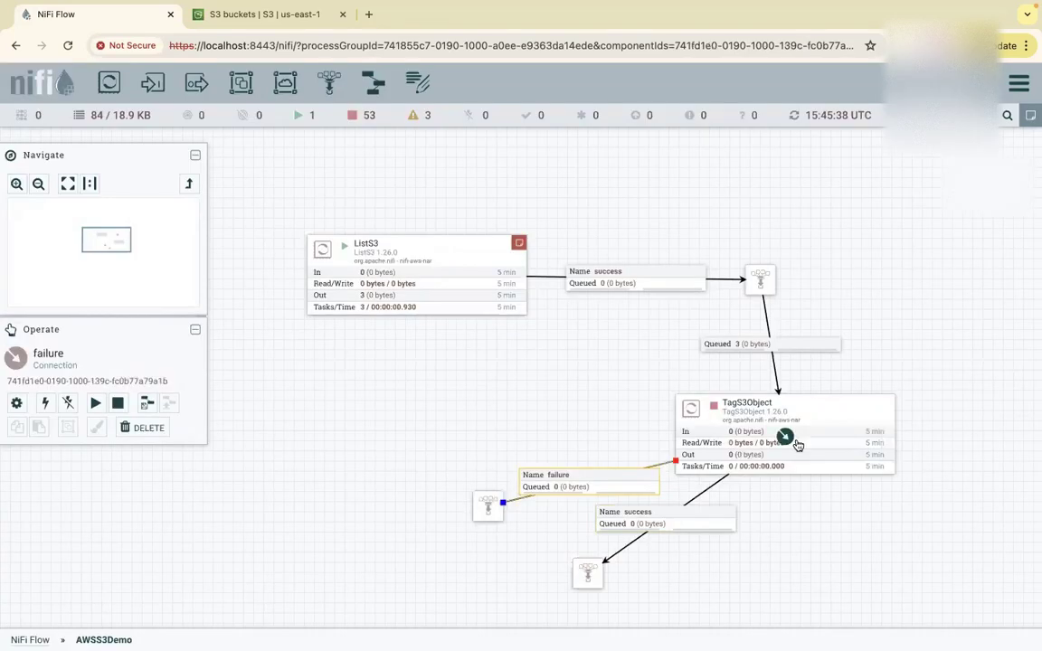
Start TagS3Object and refresh the canvas to see the three flowfiles on success.
{"action": "right_click", "coordinate": [765, 412]}
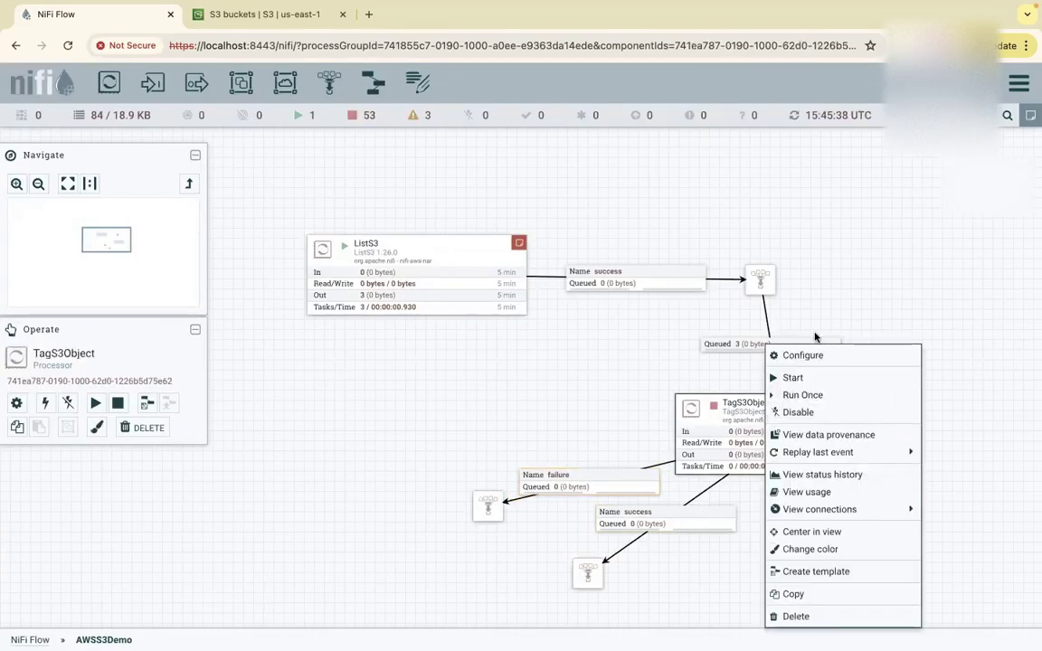
{"action": "left_click", "coordinate": [799, 380]}
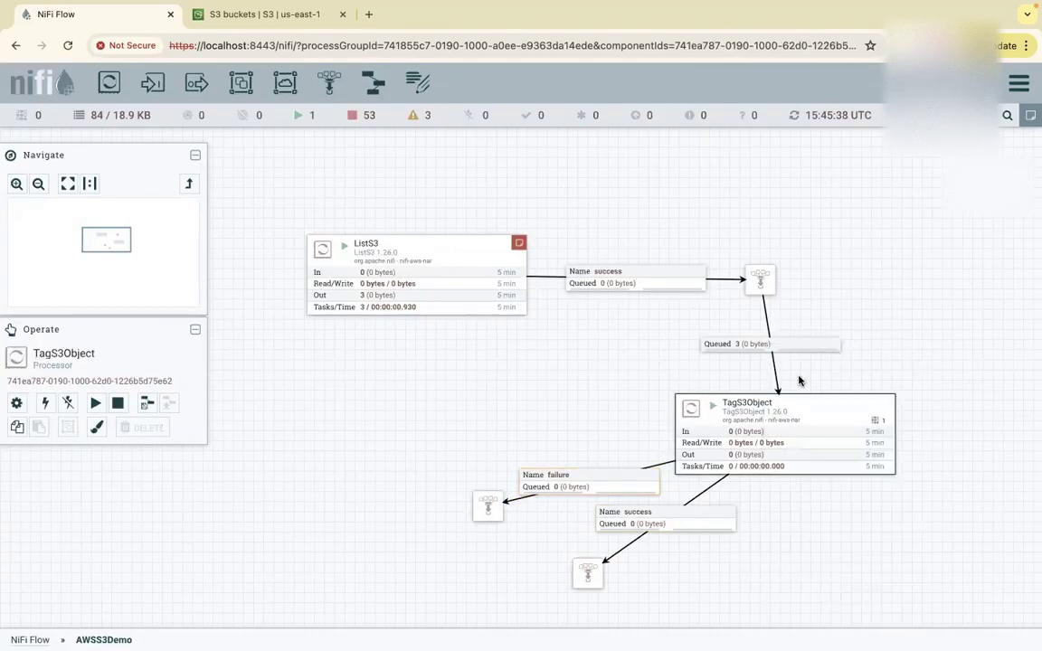
{"action": "right_click", "coordinate": [889, 266]}
{"action": "left_click", "coordinate": [911, 275]}
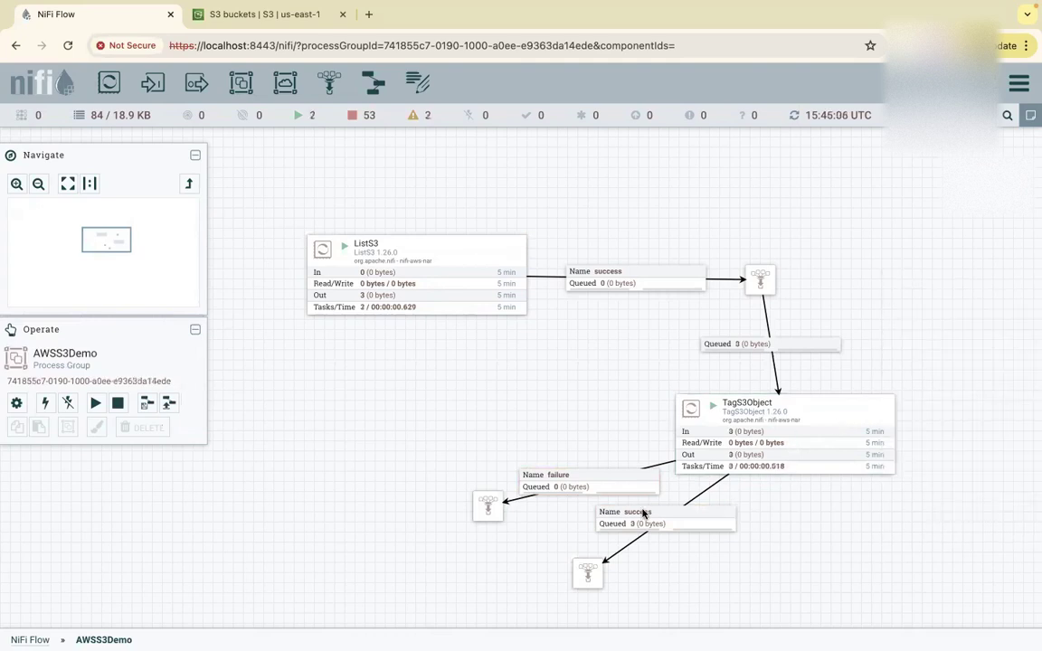
Open bucket 3125nifisource1 in S3 and check the first object carries the Name = TTK tag.
{"action": "left_click", "coordinate": [253, 18]}
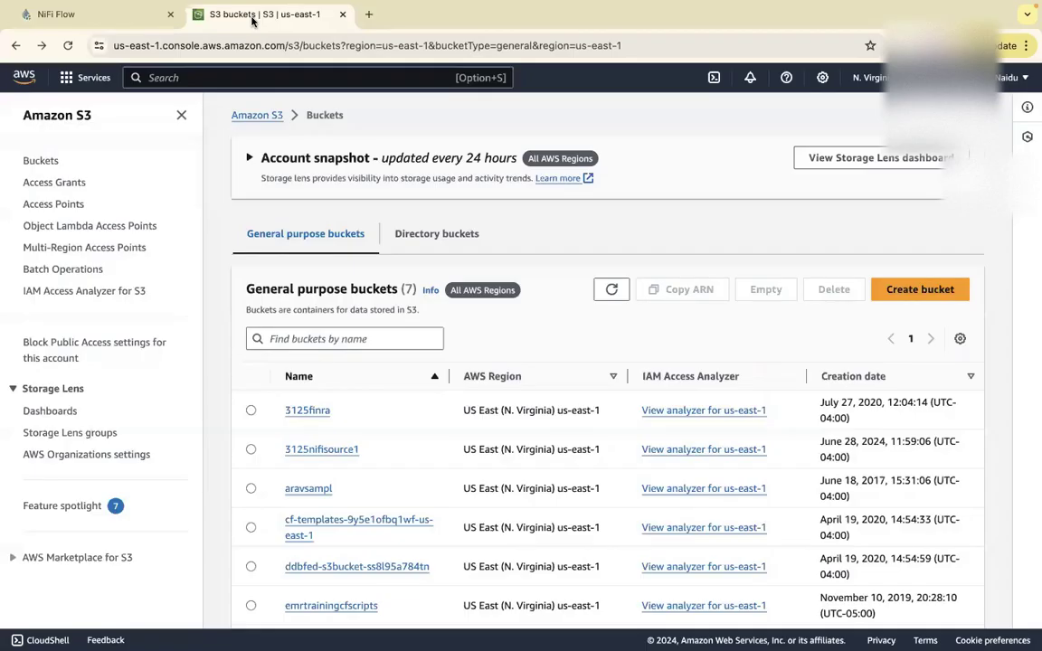
{"action": "left_click", "coordinate": [291, 449]}
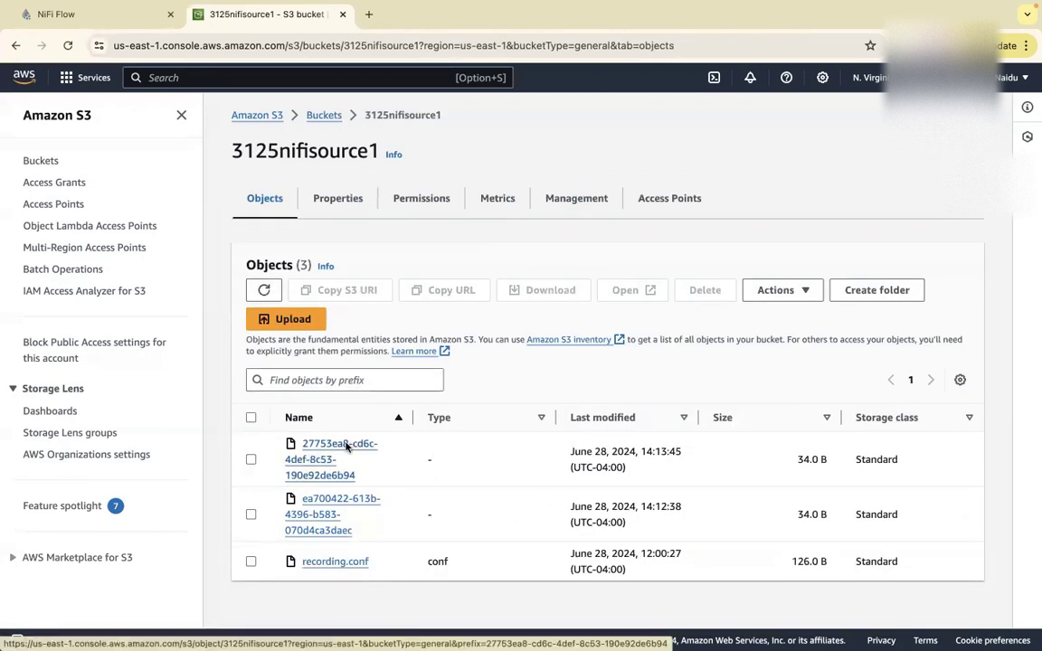
{"action": "left_click", "coordinate": [346, 446]}
{"action": "scroll", "coordinate": [480, 493], "scroll_direction": "down", "scroll_amount": 5}
{"action": "scroll", "coordinate": [480, 493], "scroll_direction": "down", "scroll_amount": 10}
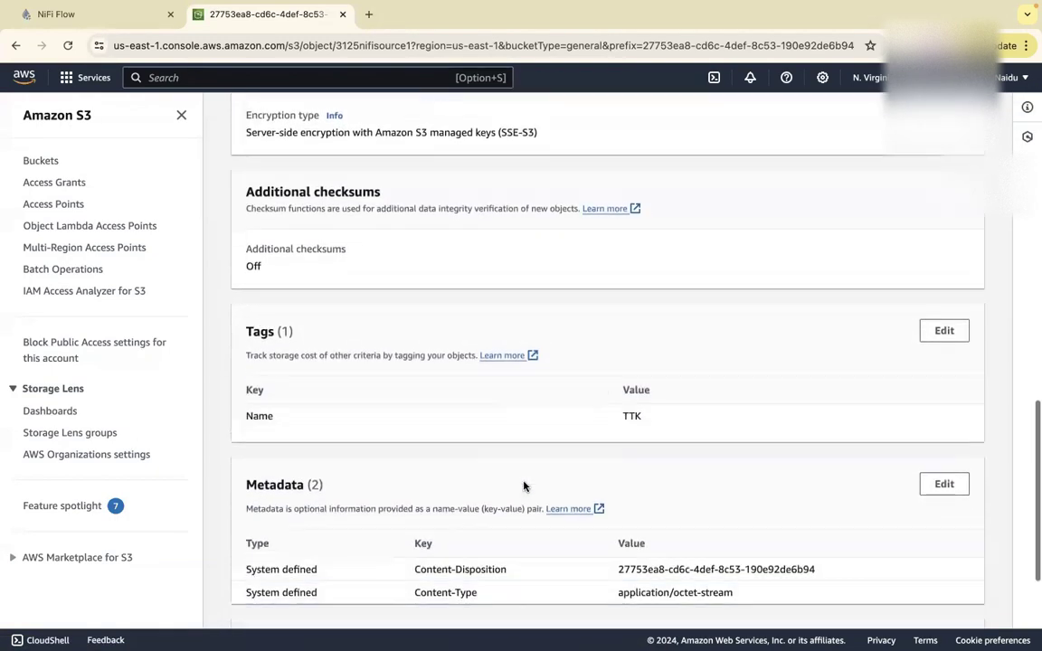
{"action": "left_click_drag", "start_coordinate": [647, 420], "coordinate": [230, 420]}
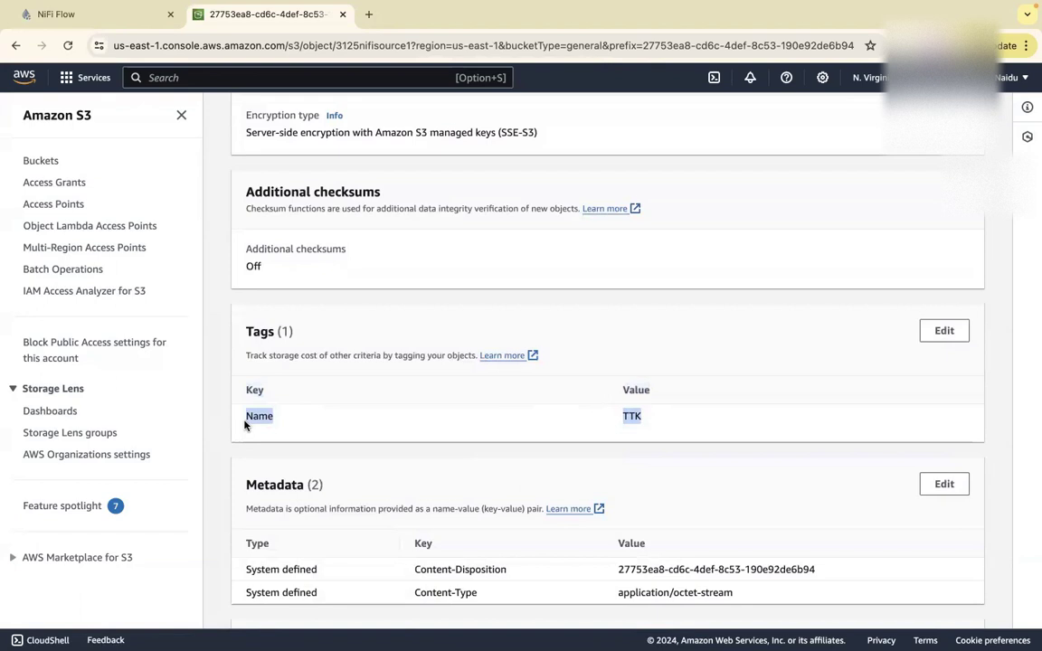
{"action": "scroll", "coordinate": [431, 391], "scroll_direction": "up", "scroll_amount": 15}
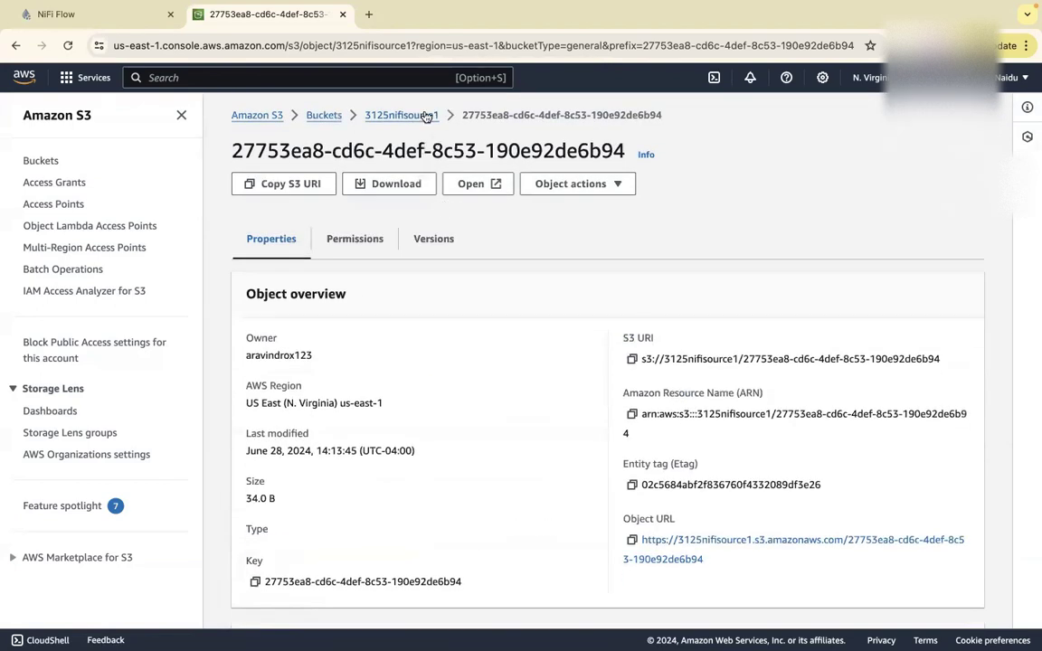
{"action": "left_click", "coordinate": [425, 116]}
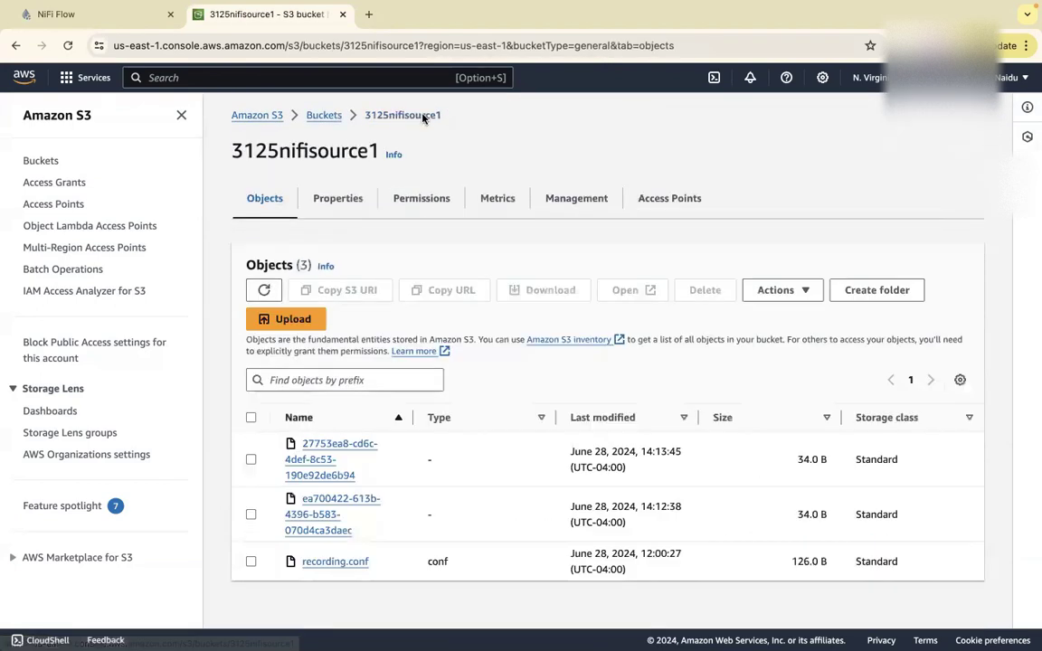
Confirm recording.conf also has the Name = TTK tag, then return to the NiFi flow.
{"action": "left_click", "coordinate": [327, 563]}
{"action": "scroll", "coordinate": [580, 444], "scroll_direction": "down", "scroll_amount": 5}
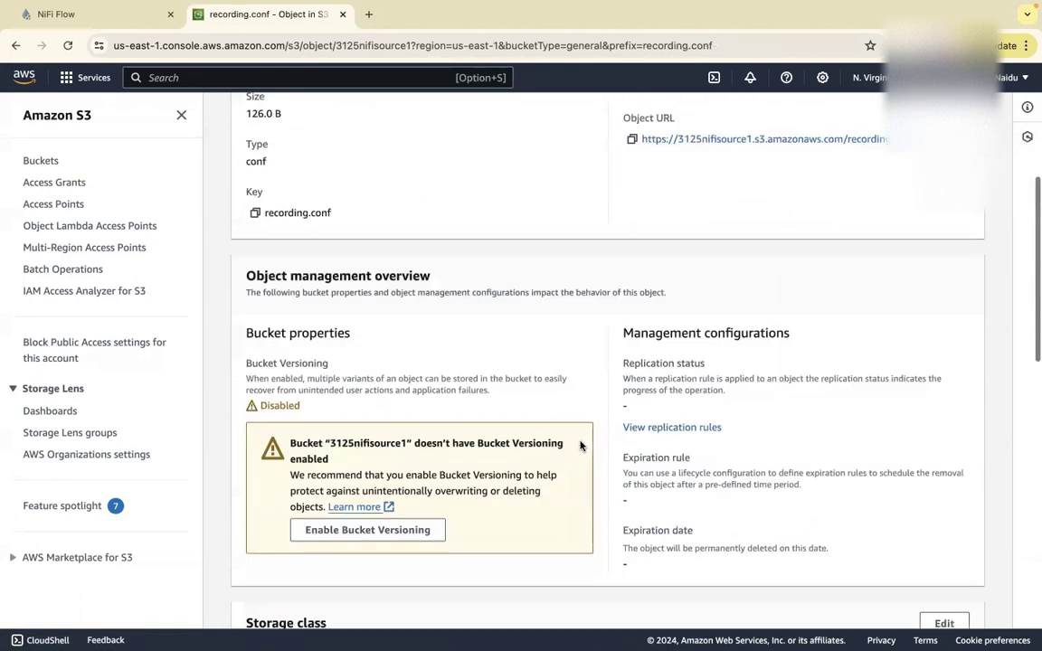
{"action": "scroll", "coordinate": [581, 445], "scroll_direction": "down", "scroll_amount": 10}
{"action": "left_click_drag", "start_coordinate": [673, 415], "coordinate": [242, 405]}
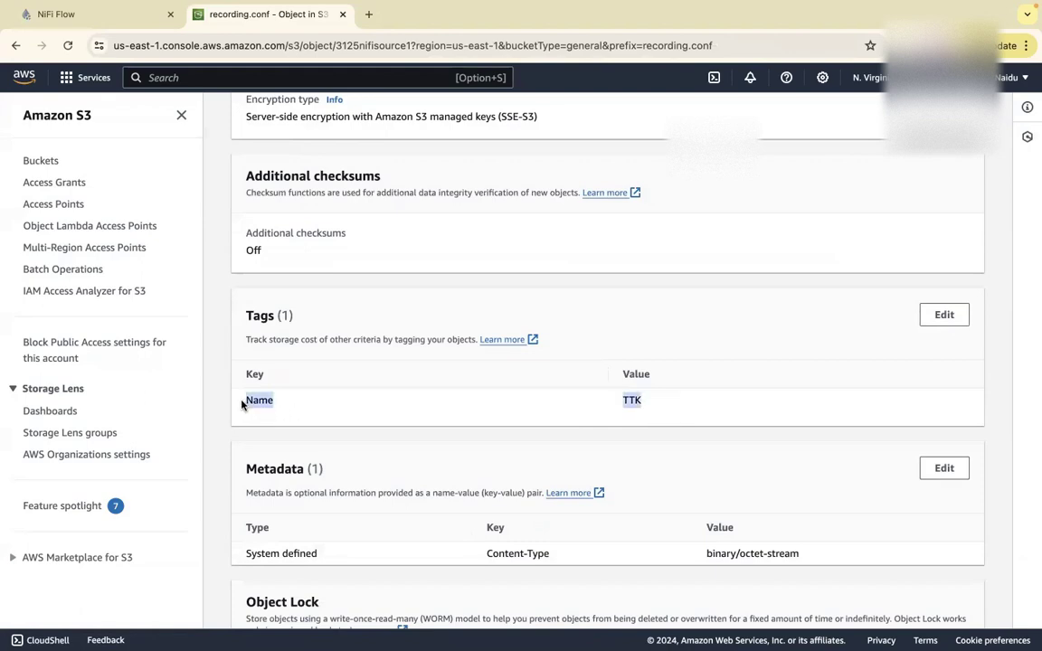
{"action": "left_click", "coordinate": [94, 15]}
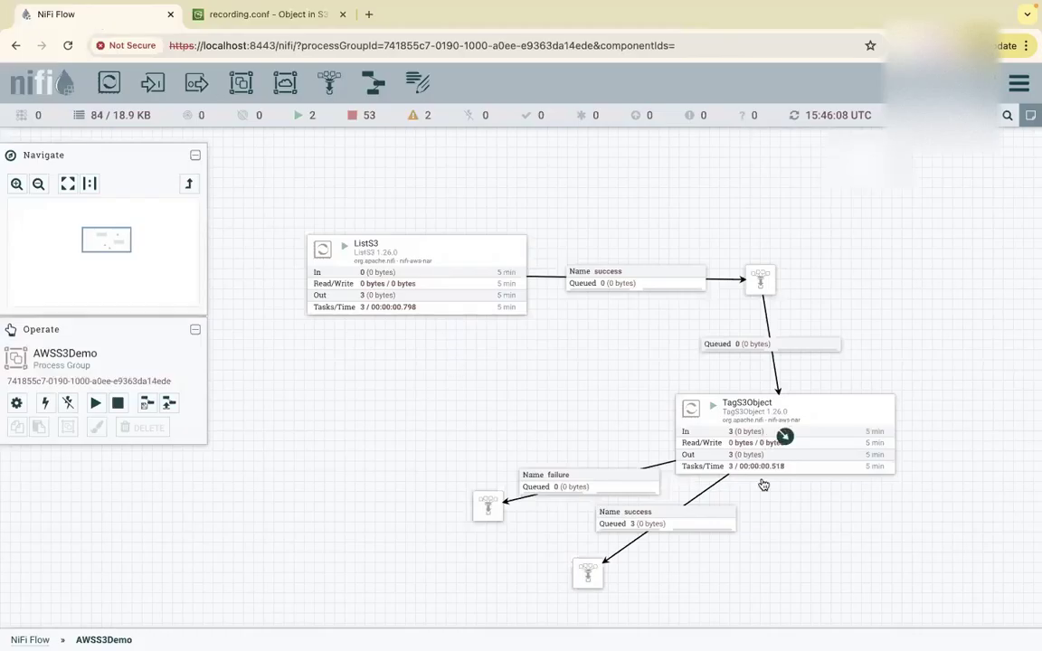
Move the success funnel under TagS3Object, zoom in, and drag a new processor onto the canvas.
{"action": "left_click_drag", "start_coordinate": [747, 495], "coordinate": [585, 342]}
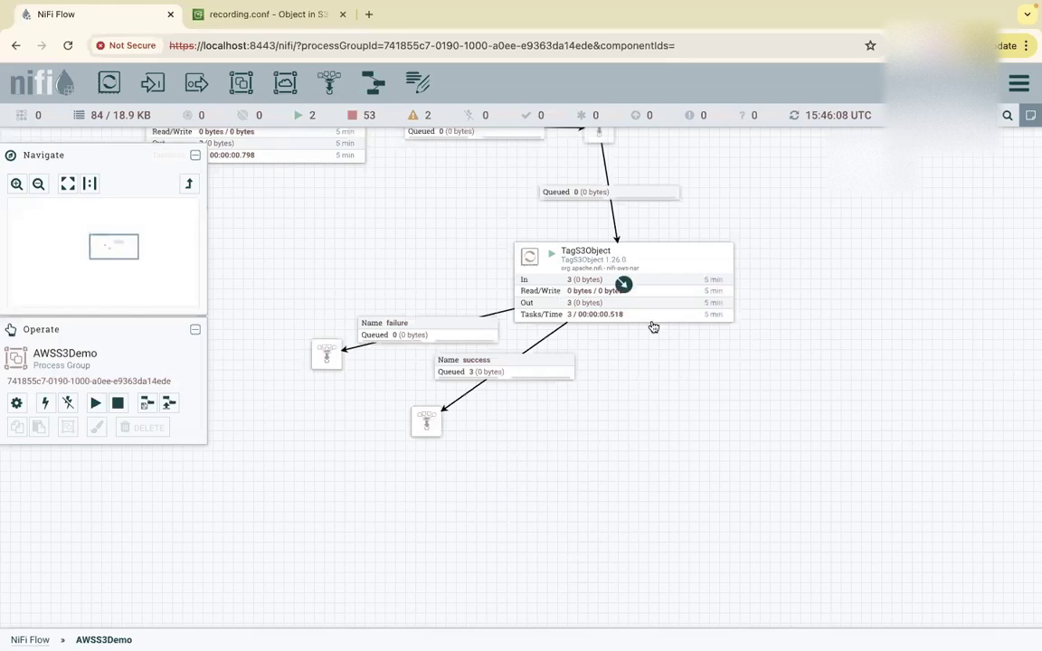
{"action": "left_click_drag", "start_coordinate": [425, 420], "coordinate": [634, 412]}
{"action": "scroll", "coordinate": [744, 404], "scroll_direction": "up", "scroll_amount": 2}
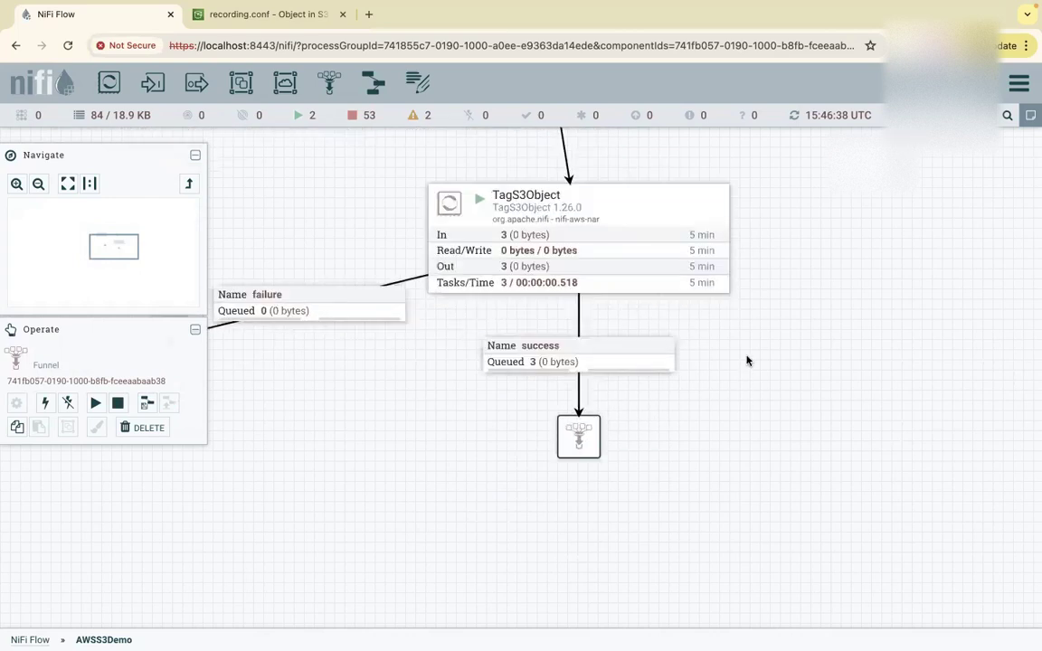
{"action": "left_click_drag", "start_coordinate": [104, 94], "coordinate": [504, 496]}
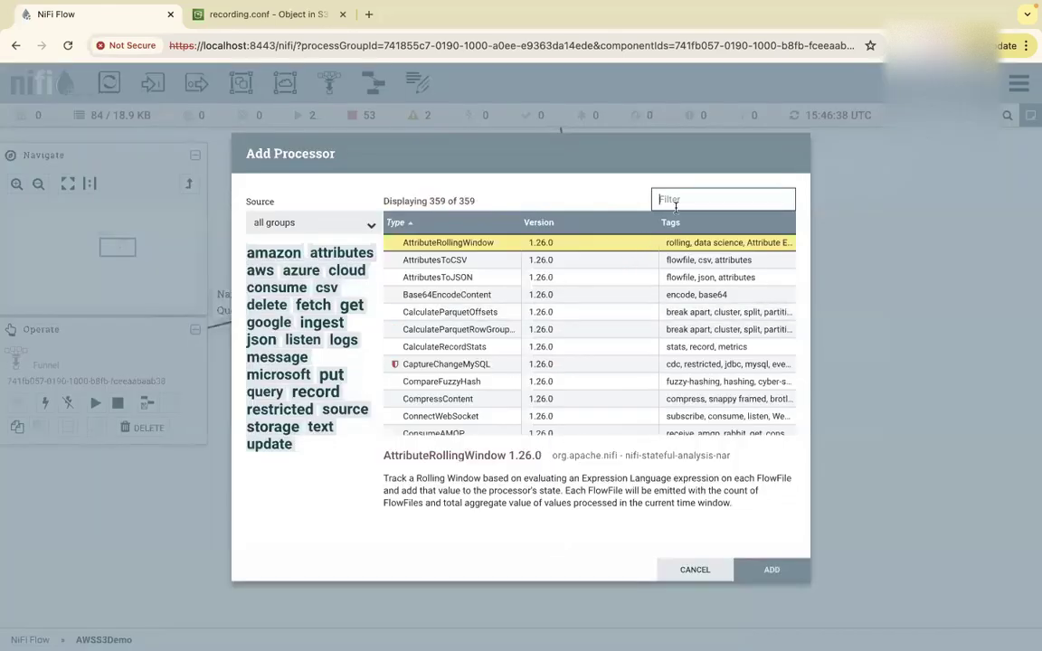
Add FetchS3Object below the success funnel, connect the funnel to it, and open its configuration.
{"action": "type", "text": "s3"}
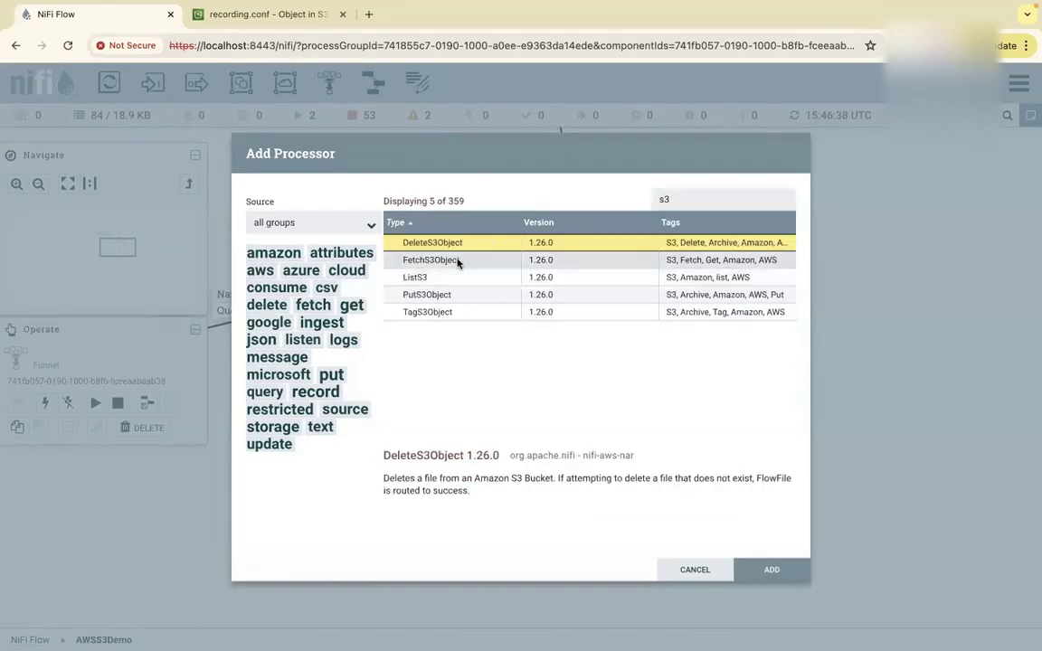
{"action": "left_click", "coordinate": [458, 261]}
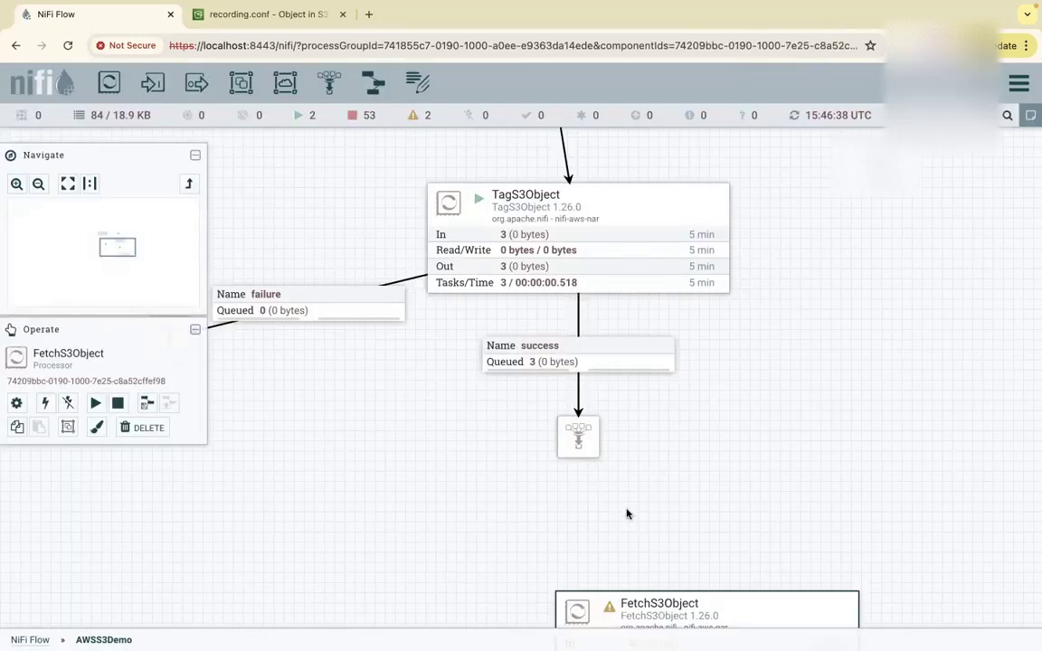
{"action": "left_click_drag", "start_coordinate": [555, 516], "coordinate": [549, 516]}
{"action": "left_click_drag", "start_coordinate": [578, 437], "coordinate": [566, 522]}
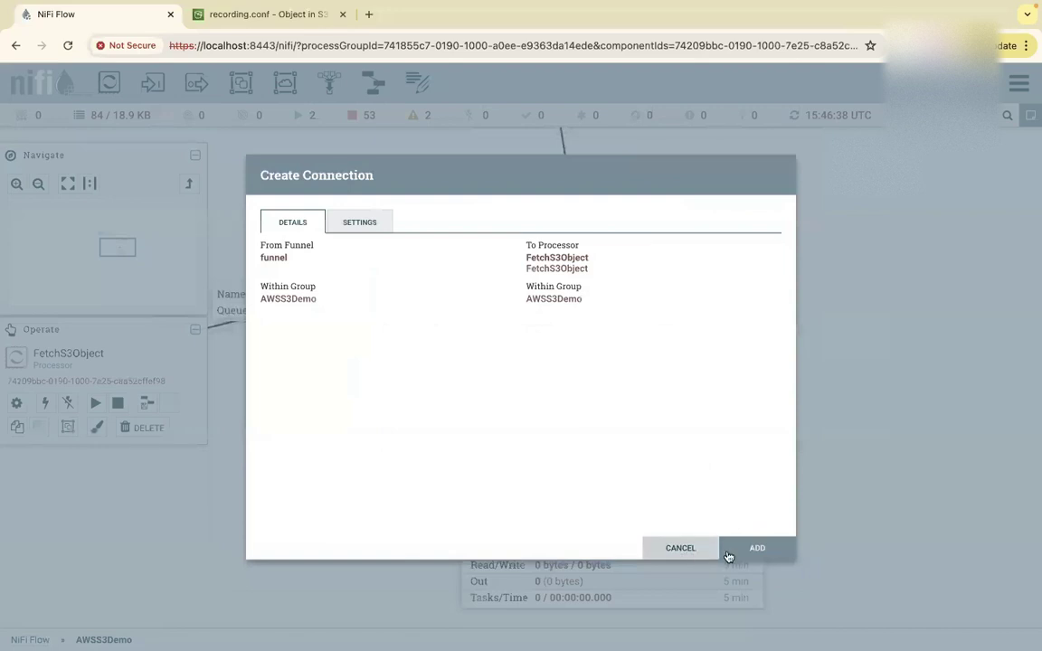
{"action": "left_click", "coordinate": [733, 551]}
{"action": "right_click", "coordinate": [612, 522]}
{"action": "left_click", "coordinate": [658, 393]}
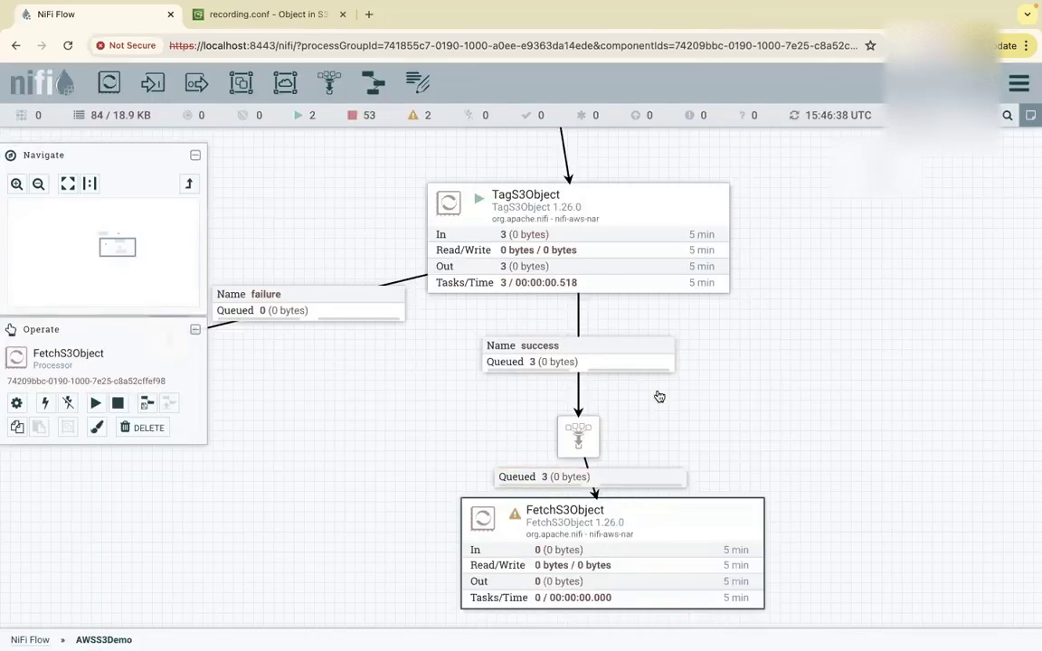
Set FetchS3Object's Bucket to 3125nifisource1 and Region to US East (N. Virginia).
{"action": "left_click", "coordinate": [528, 316]}
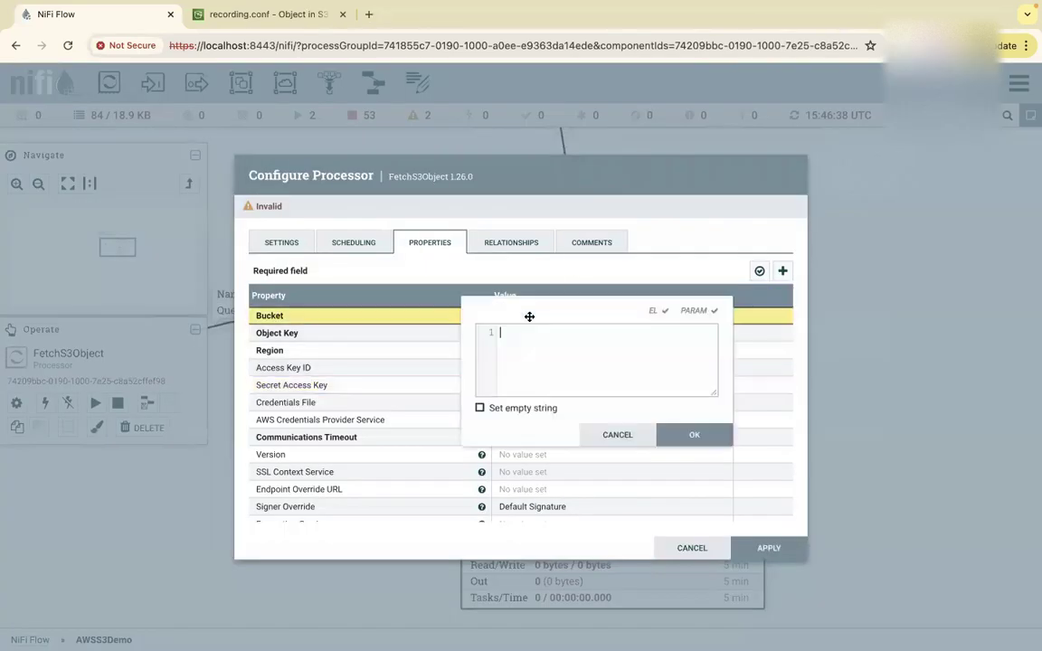
{"action": "key", "text": "ctrl+v"}
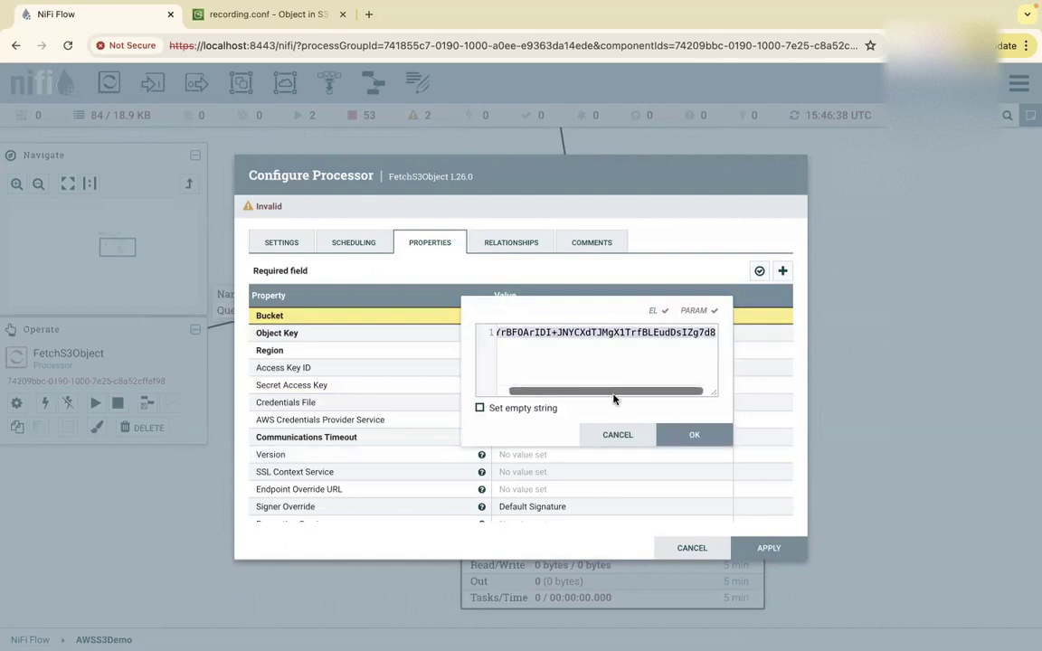
{"action": "key", "text": "ctrl+a"}
{"action": "type", "text": "312"}
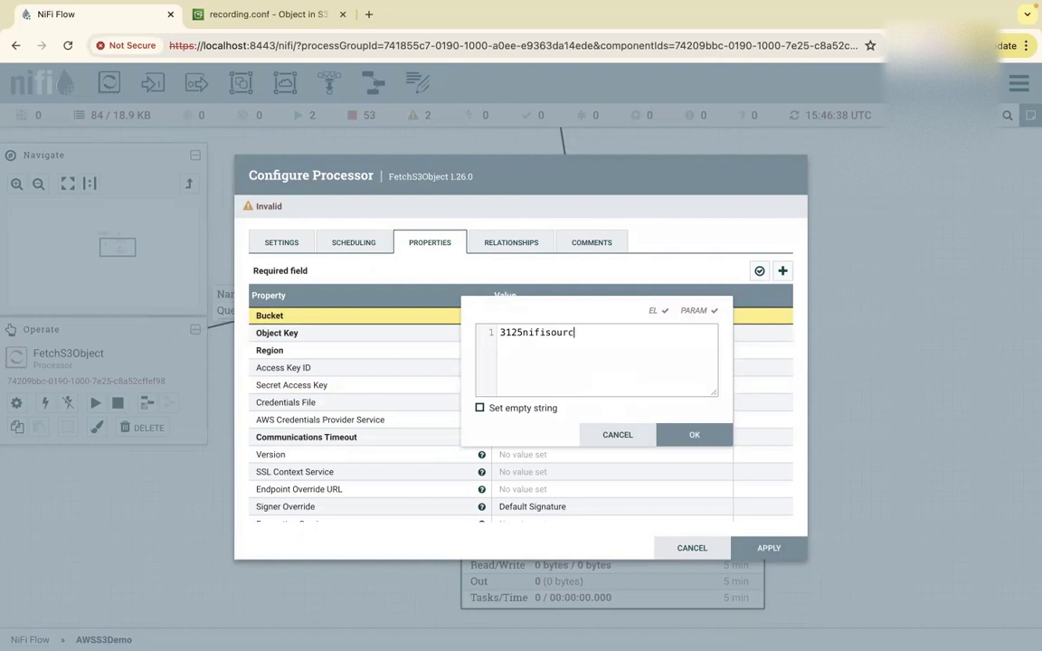
{"action": "left_click", "coordinate": [694, 434]}
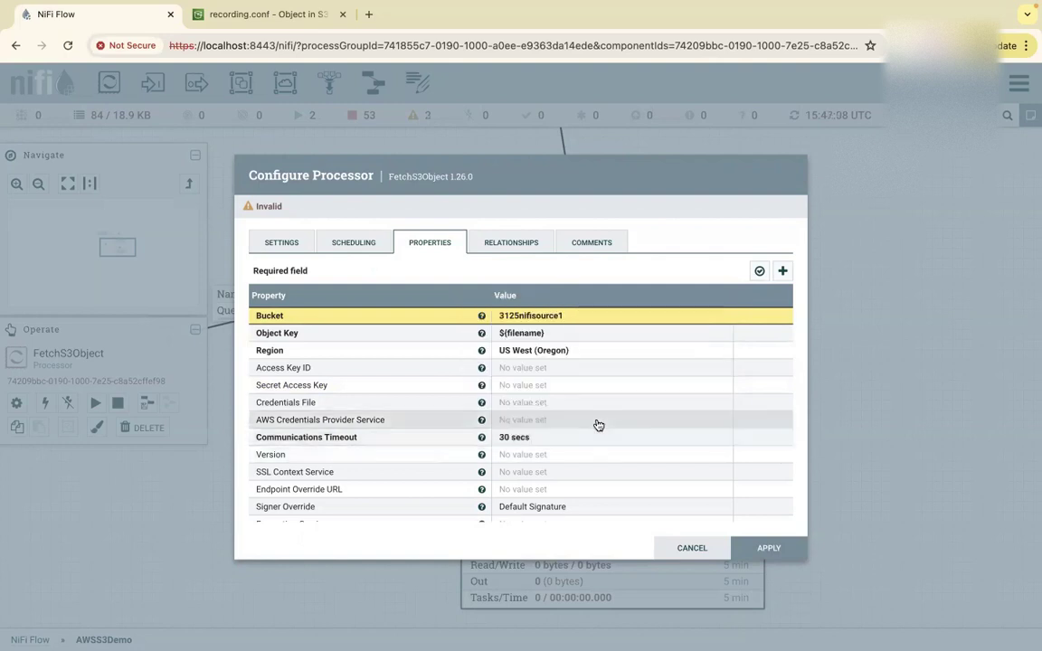
{"action": "left_click", "coordinate": [563, 355]}
{"action": "left_click", "coordinate": [619, 362]}
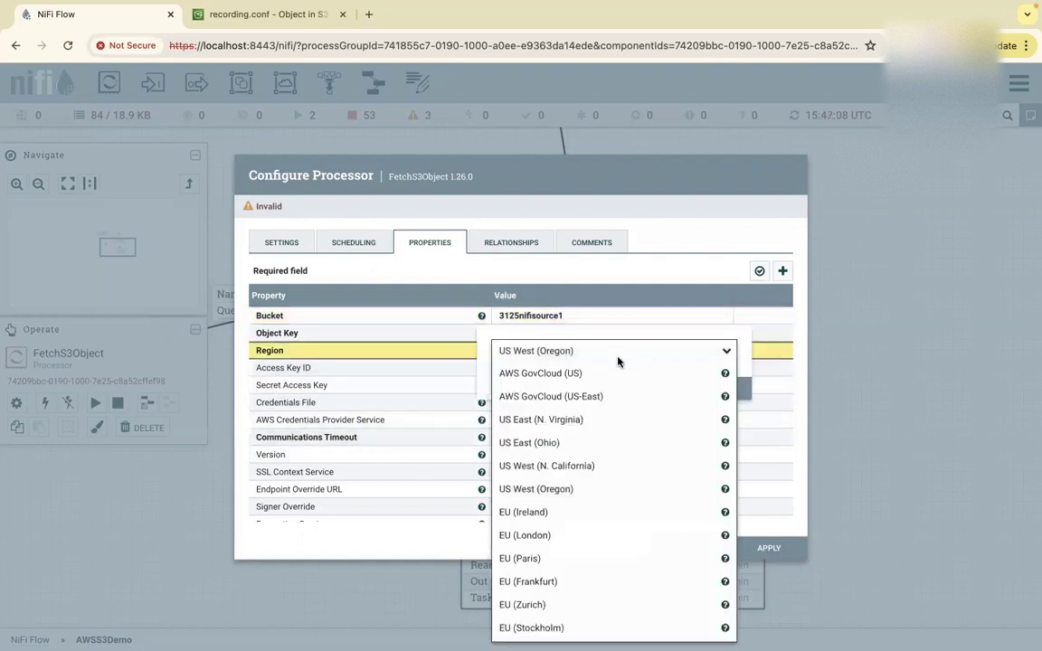
{"action": "left_click", "coordinate": [582, 428]}
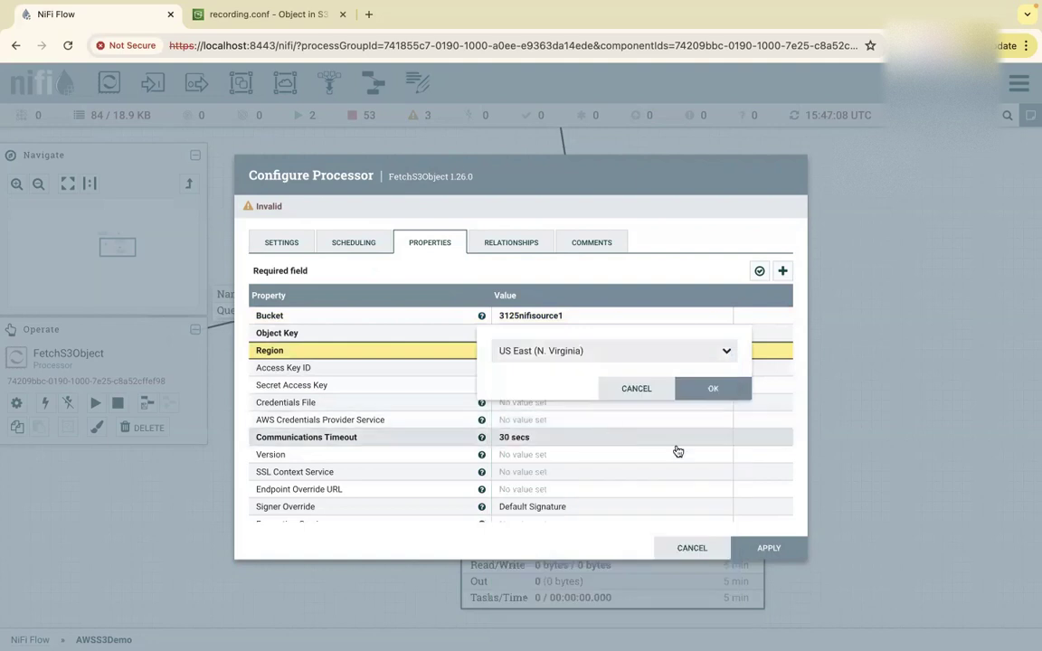
{"action": "left_click", "coordinate": [711, 388]}
Select My-Nifi-S3-credentails as the AWS Credentials Provider Service and apply the configuration.
{"action": "scroll", "coordinate": [665, 489], "scroll_direction": "down", "scroll_amount": 5}
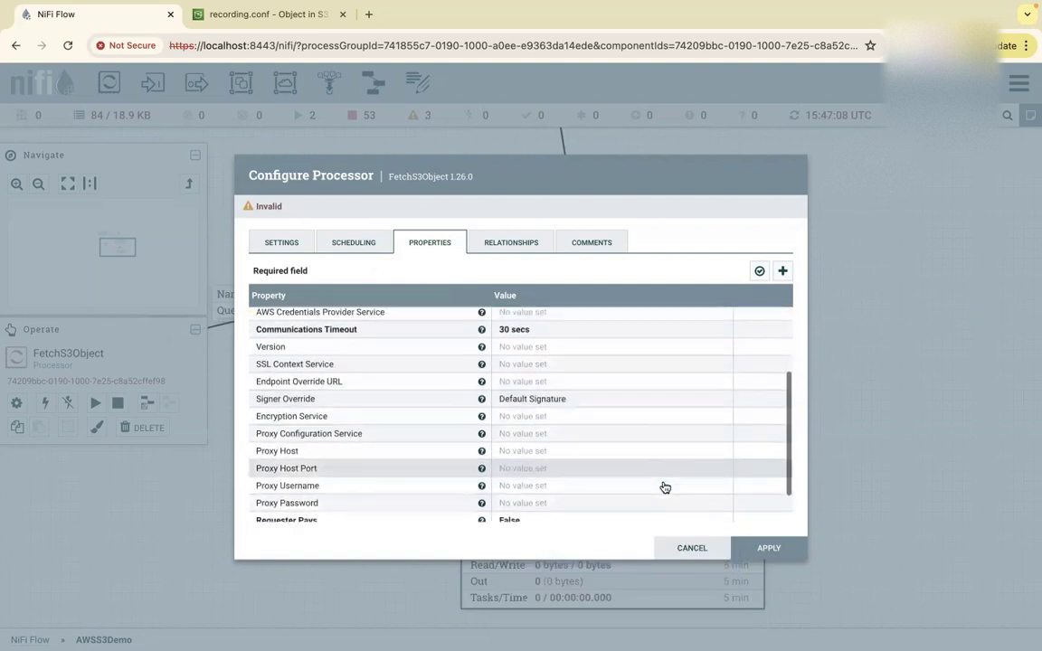
{"action": "scroll", "coordinate": [665, 488], "scroll_direction": "up", "scroll_amount": 5}
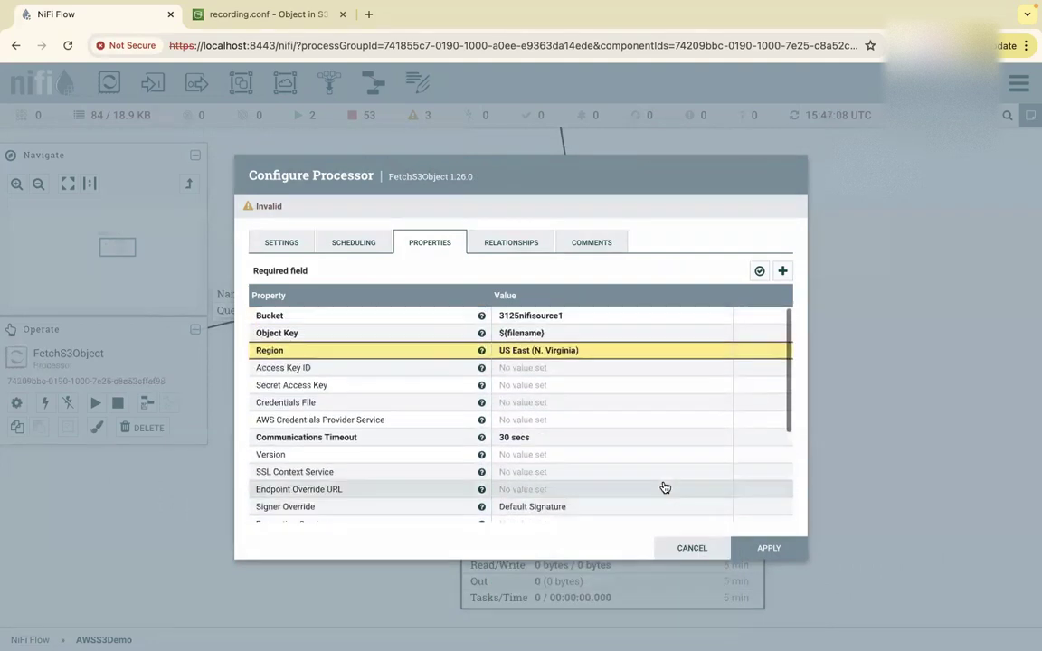
{"action": "scroll", "coordinate": [665, 488], "scroll_direction": "down", "scroll_amount": 1}
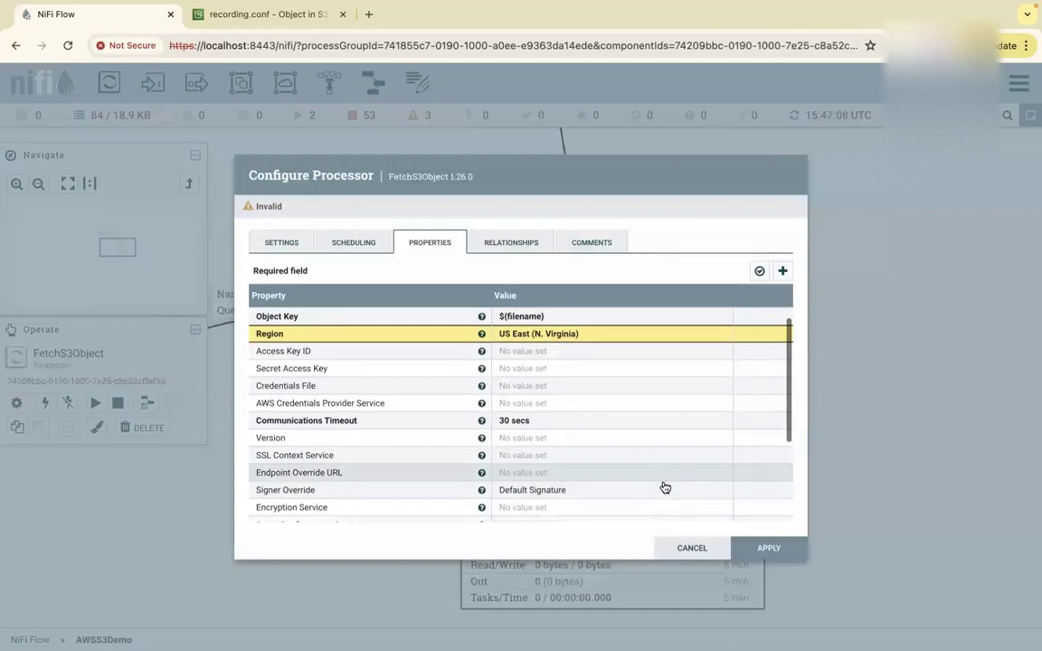
{"action": "left_click", "coordinate": [538, 405]}
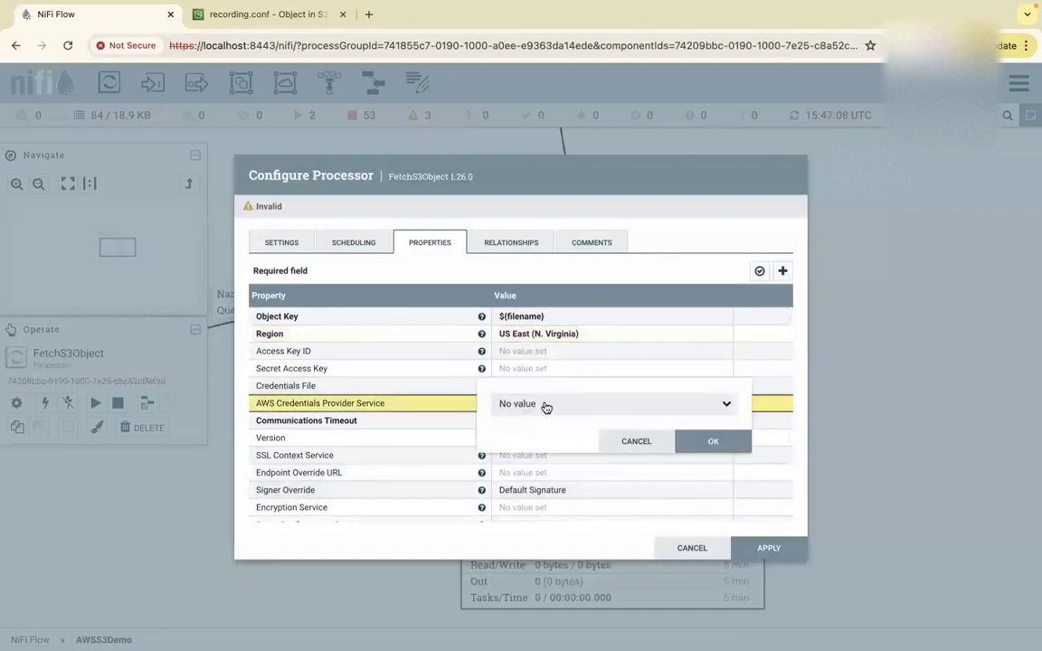
{"action": "left_click", "coordinate": [724, 409]}
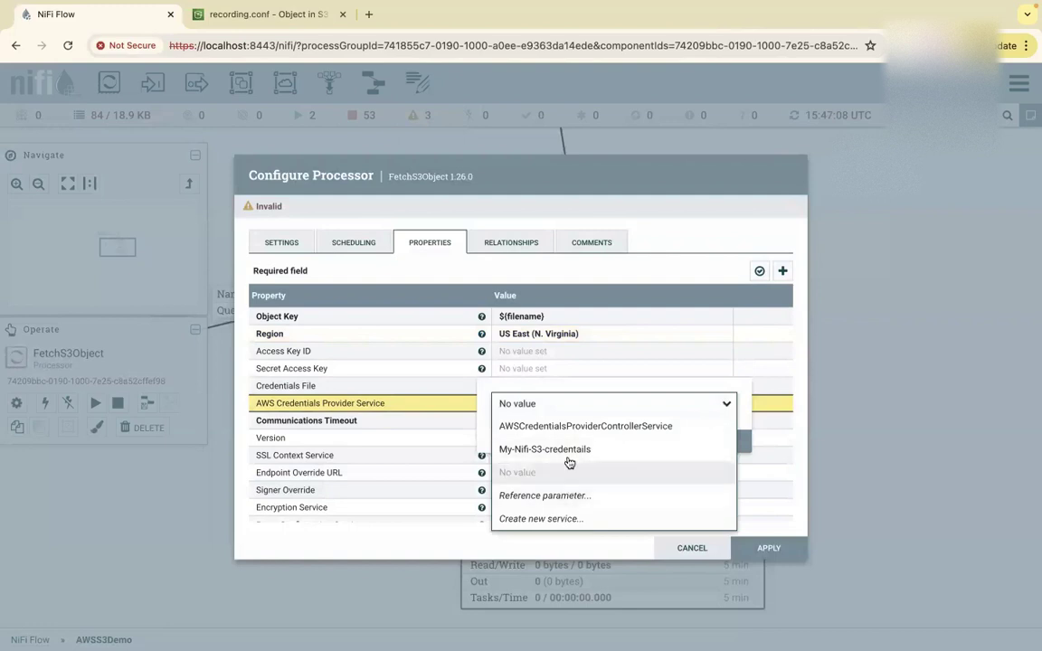
{"action": "left_click", "coordinate": [572, 448]}
{"action": "left_click", "coordinate": [713, 441]}
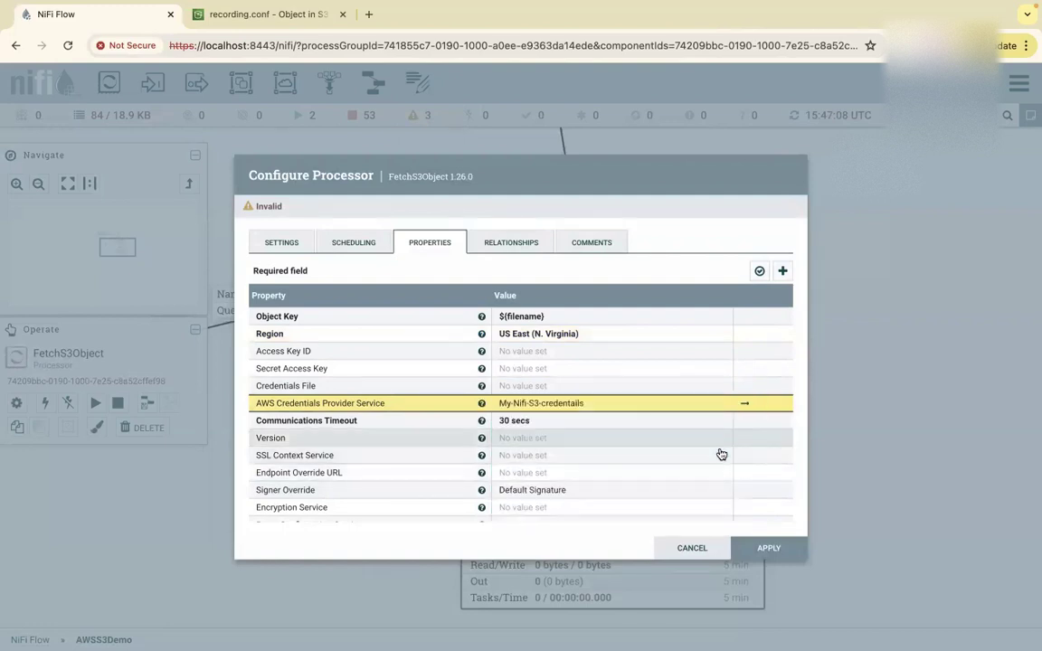
{"action": "left_click", "coordinate": [764, 550]}
Add a funnel below FetchS3Object and route its failure relationship to it.
{"action": "scroll", "coordinate": [803, 441], "scroll_direction": "down", "scroll_amount": 5}
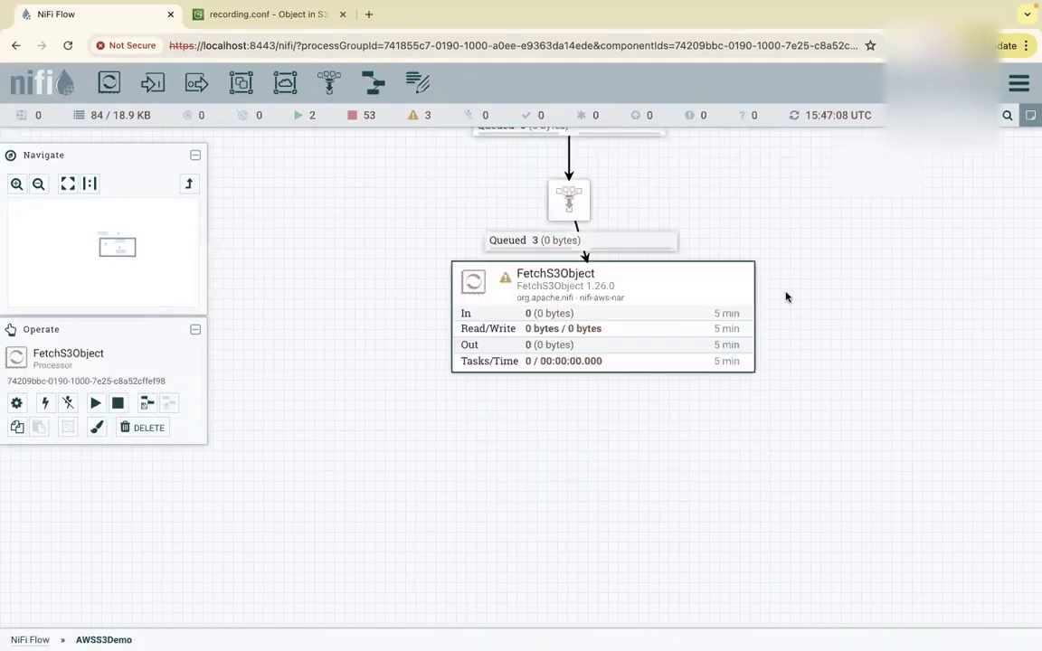
{"action": "left_click_drag", "start_coordinate": [600, 287], "coordinate": [600, 286]}
{"action": "right_click", "coordinate": [600, 286]}
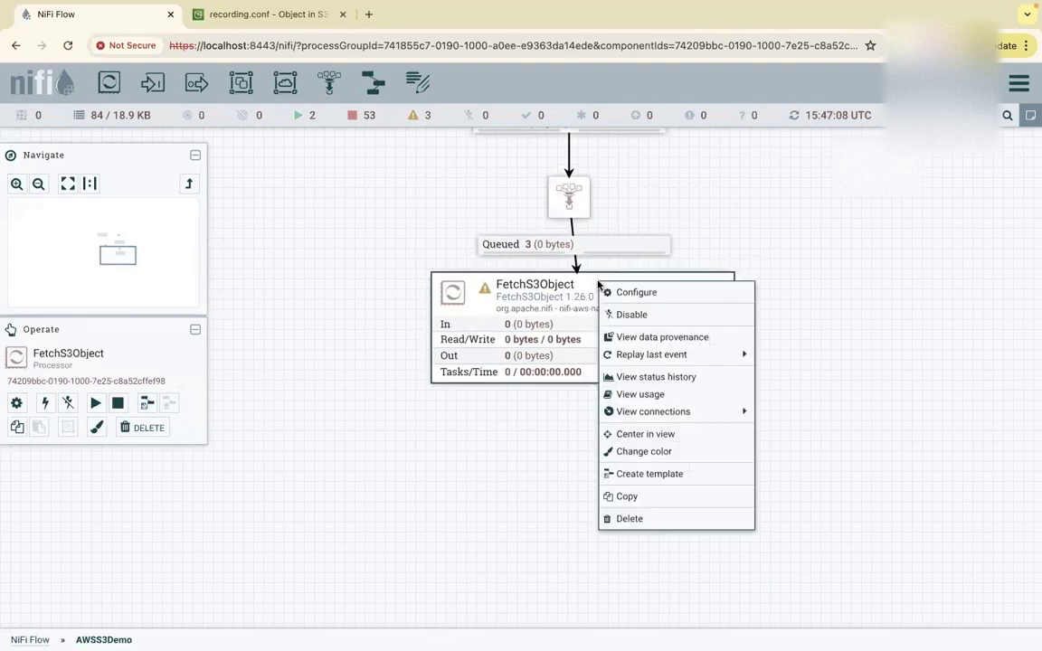
{"action": "left_click_drag", "start_coordinate": [329, 83], "coordinate": [312, 422]}
{"action": "left_click_drag", "start_coordinate": [581, 329], "coordinate": [333, 442]}
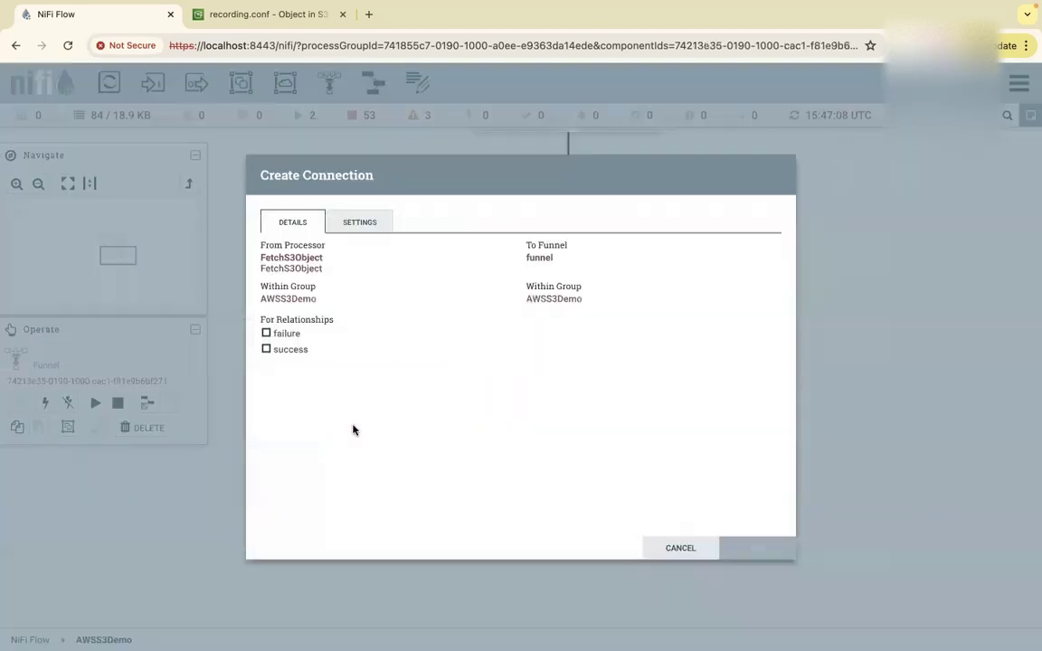
{"action": "left_click", "coordinate": [269, 335]}
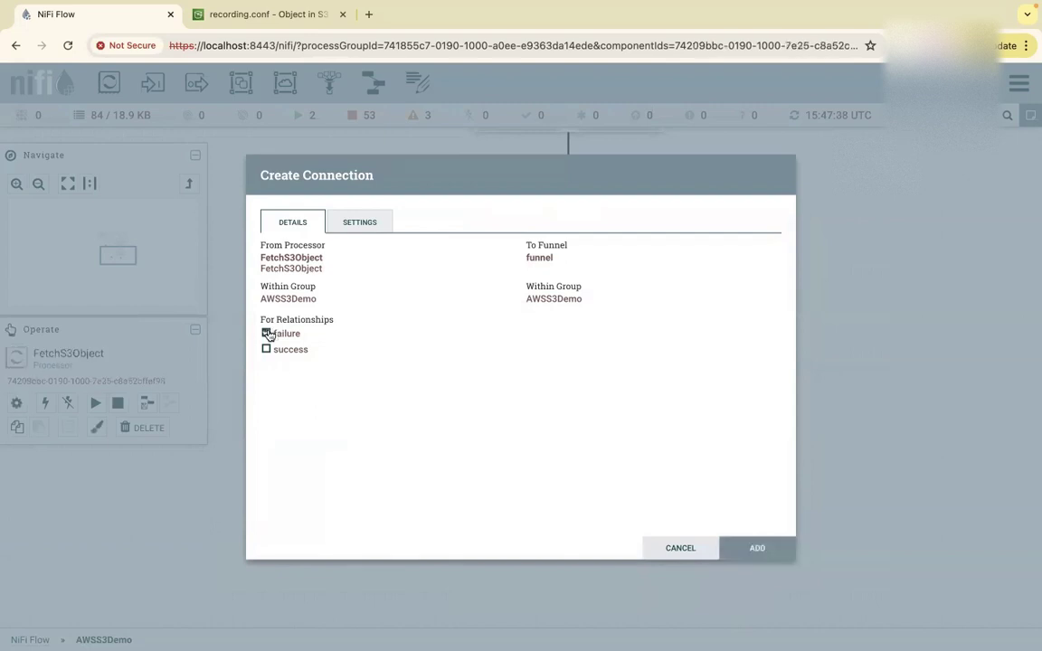
{"action": "left_click", "coordinate": [751, 549]}
Route FetchS3Object's success relationship to a second funnel and spread both funnels apart.
{"action": "left_click_drag", "start_coordinate": [582, 329], "coordinate": [602, 444]}
{"action": "left_click", "coordinate": [270, 351]}
{"action": "left_click", "coordinate": [750, 548]}
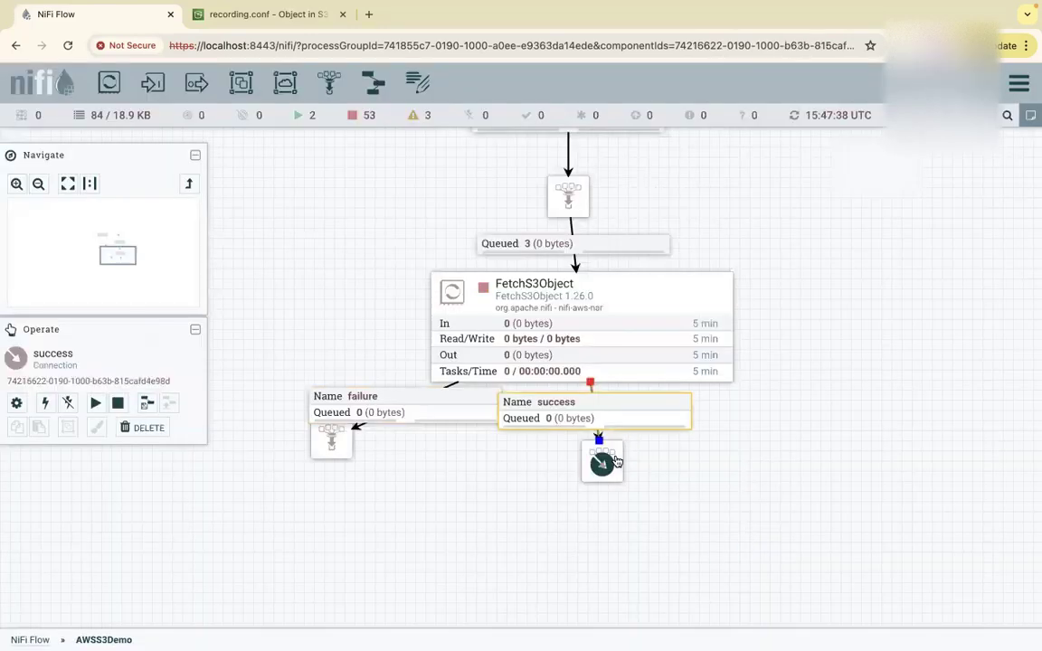
{"action": "left_click_drag", "start_coordinate": [615, 461], "coordinate": [616, 517]}
{"action": "left_click", "coordinate": [342, 447]}
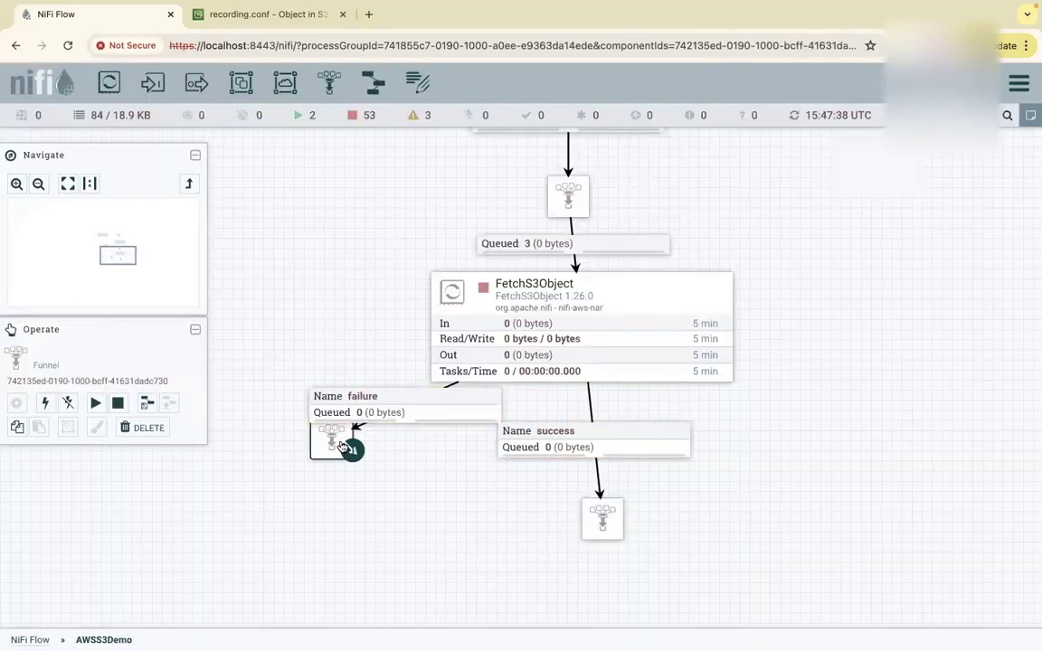
{"action": "left_click_drag", "start_coordinate": [318, 437], "coordinate": [301, 467]}
{"action": "left_click_drag", "start_coordinate": [756, 494], "coordinate": [745, 391]}
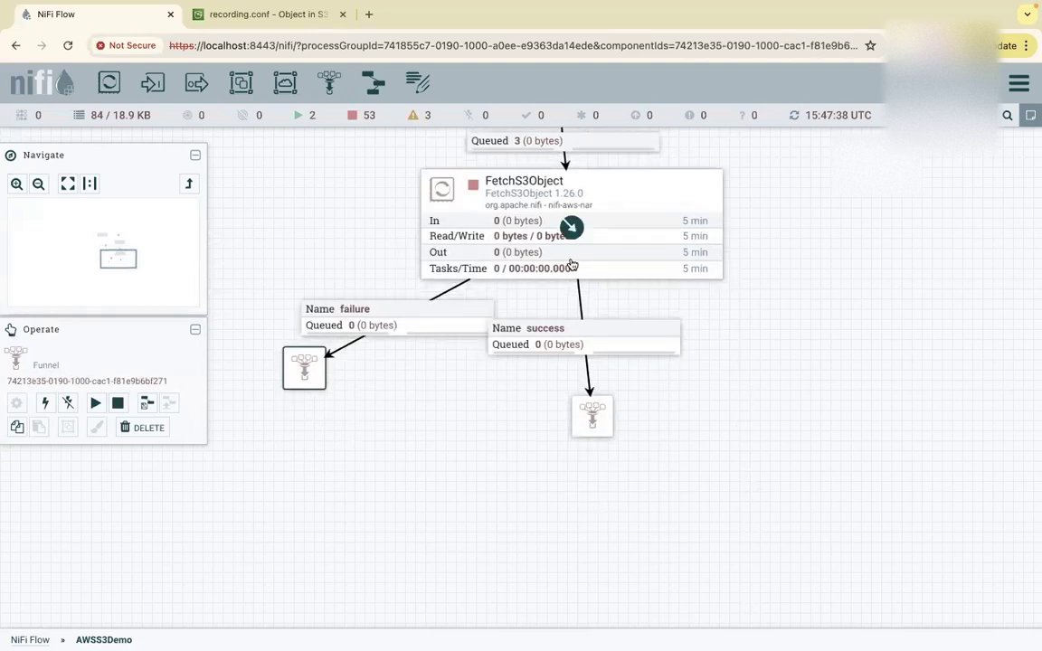
{"action": "right_click", "coordinate": [592, 191]}
Start FetchS3Object and refresh the flow statistics.
{"action": "left_click", "coordinate": [620, 218]}
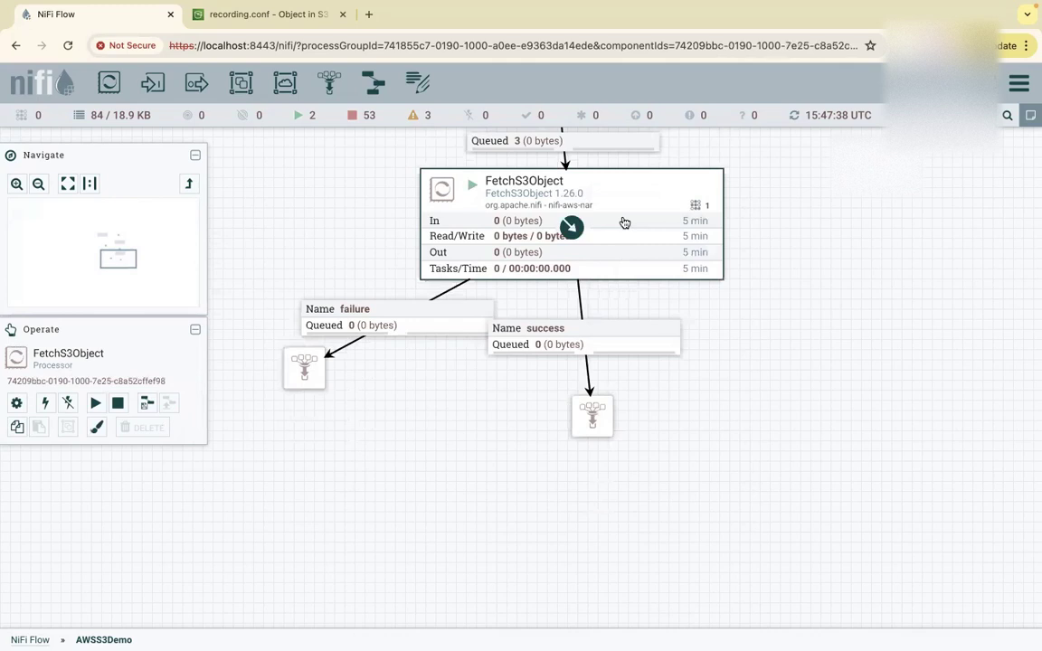
{"action": "right_click", "coordinate": [798, 283]}
{"action": "left_click", "coordinate": [821, 291]}
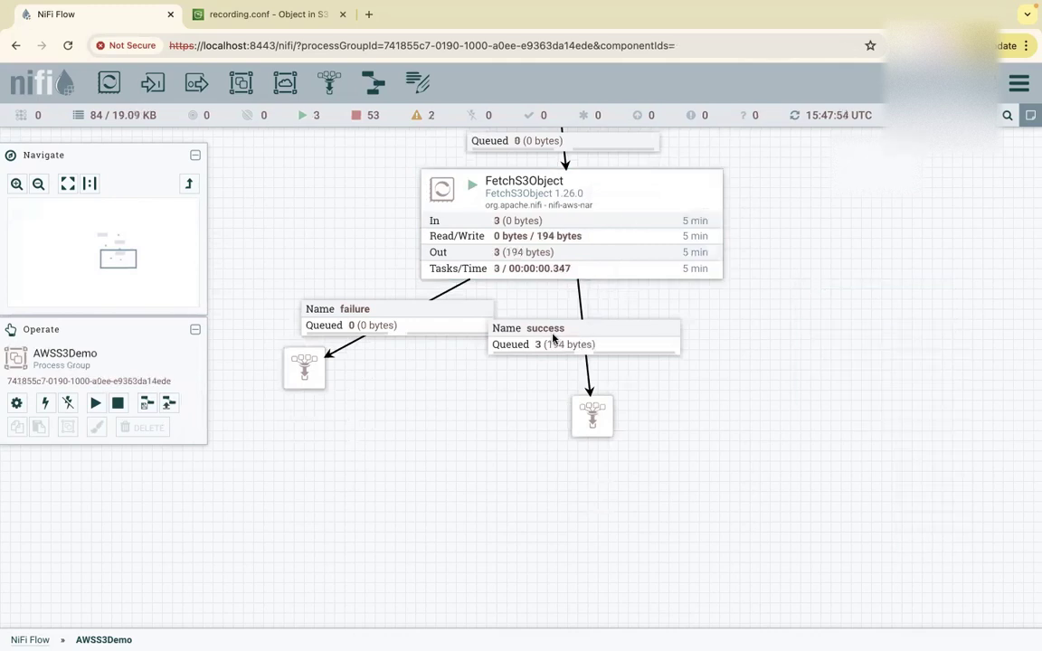
List the success queue to review the three fetched flowfiles, including recording.conf.
{"action": "left_click", "coordinate": [592, 417]}
{"action": "left_click_drag", "start_coordinate": [593, 417], "coordinate": [571, 416]}
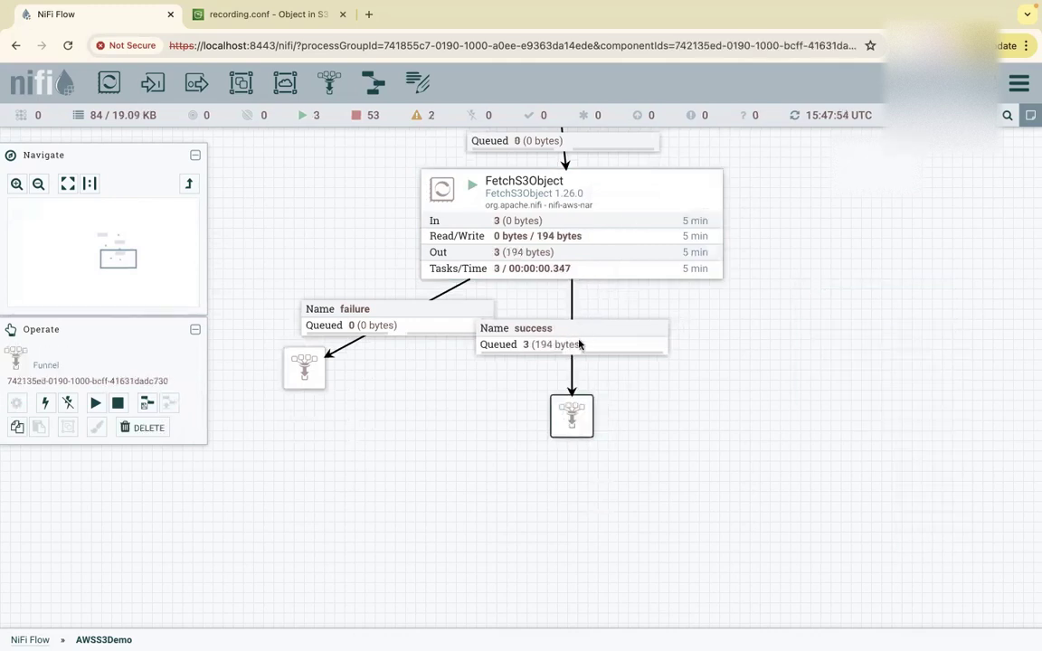
{"action": "right_click", "coordinate": [532, 345]}
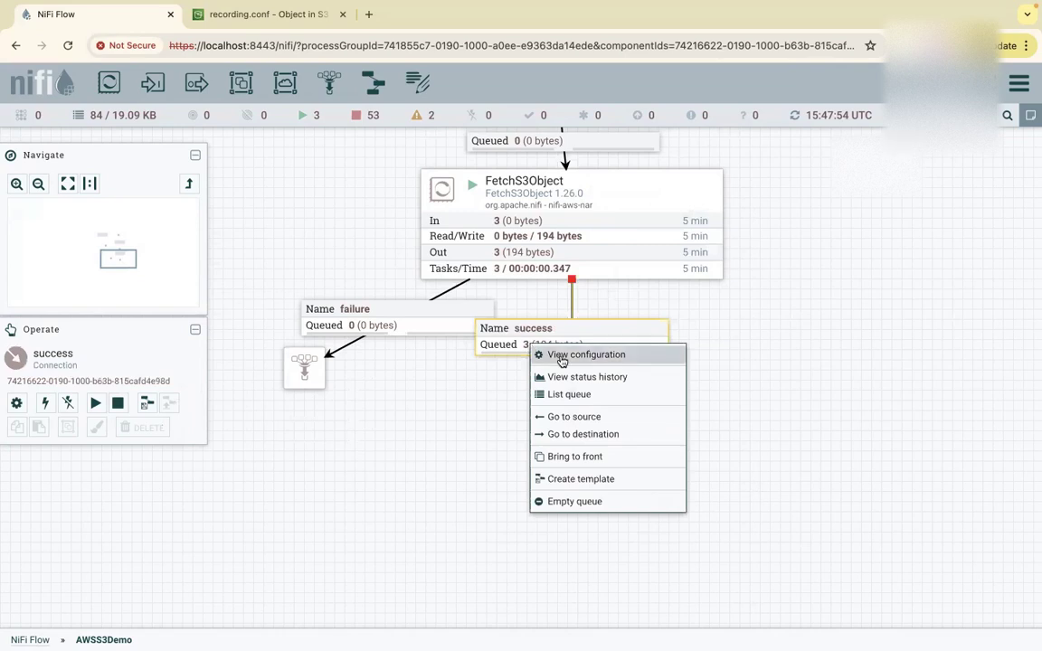
{"action": "left_click", "coordinate": [561, 395]}
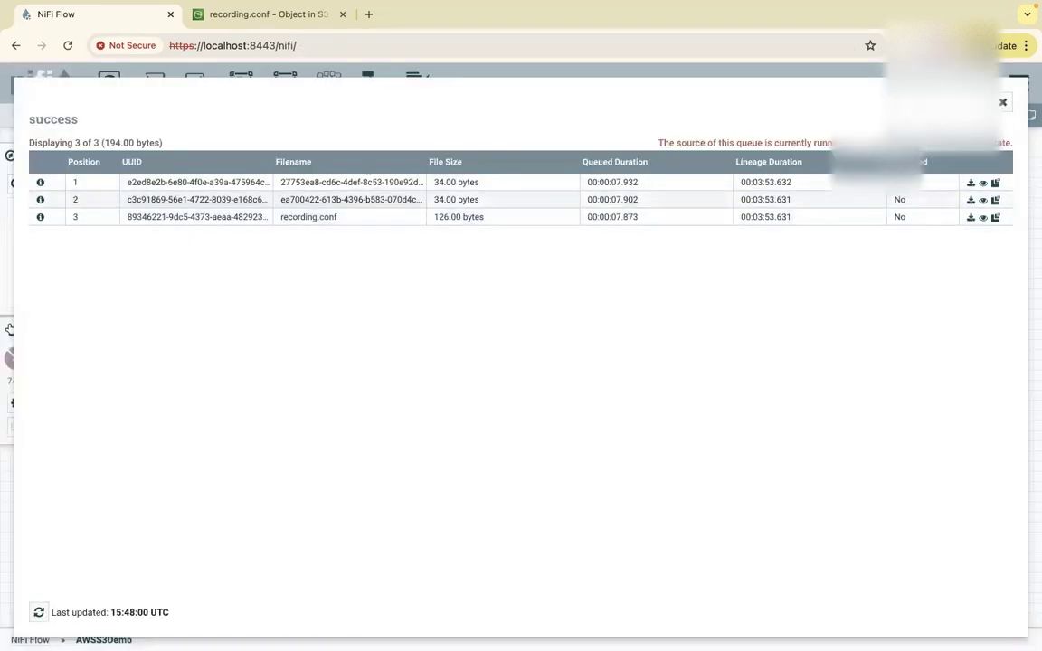
{"action": "left_click", "coordinate": [1002, 103]}
{"action": "left_click_drag", "start_coordinate": [674, 476], "coordinate": [676, 379]}
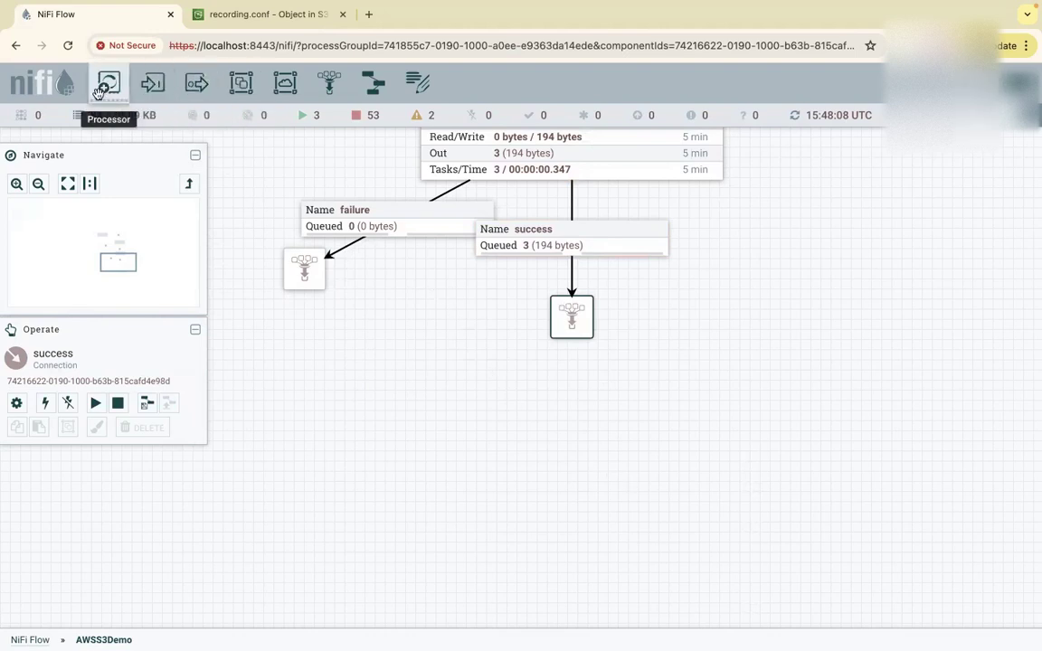
Add a PutS3Object processor, found by filtering on s3, below the success funnel.
{"action": "left_click_drag", "start_coordinate": [104, 85], "coordinate": [489, 380]}
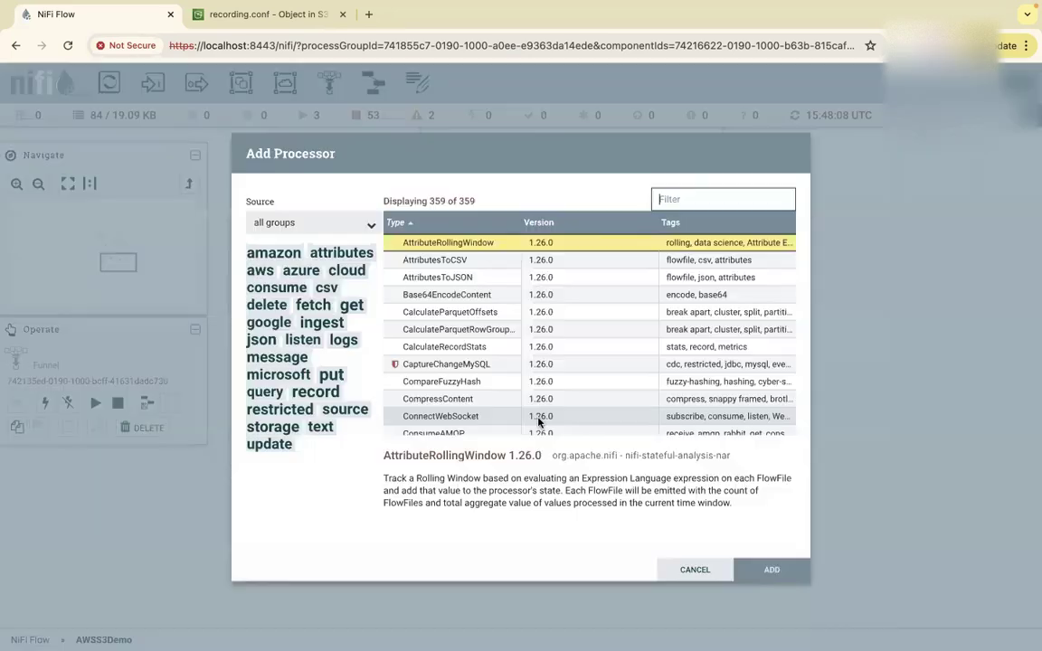
{"action": "type", "text": "p"}
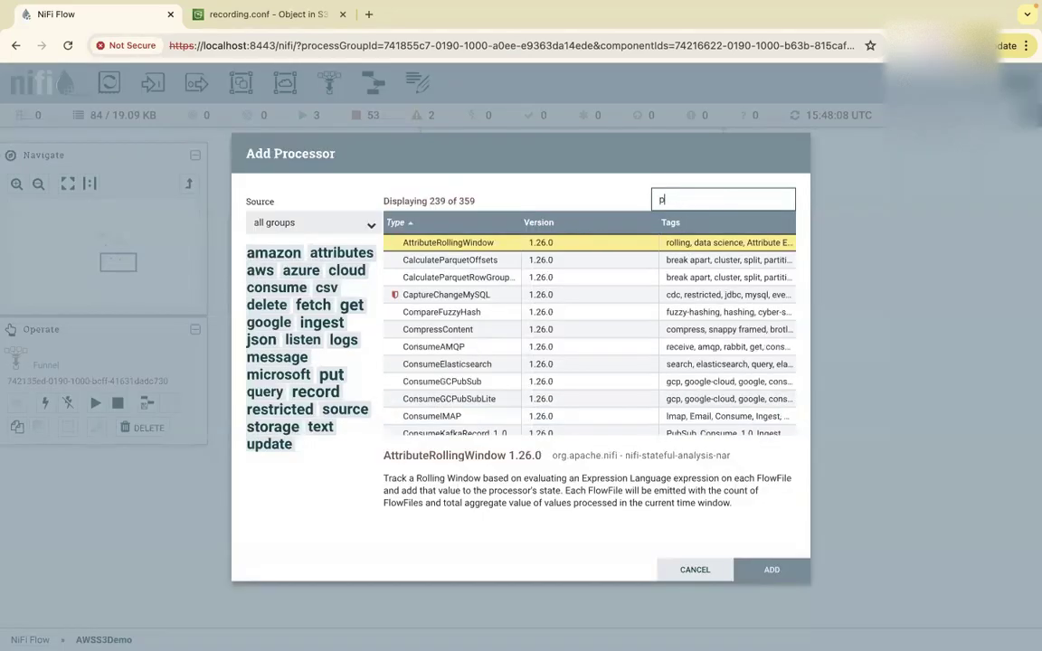
{"action": "key", "text": "BackSpace"}
{"action": "type", "text": "s3"}
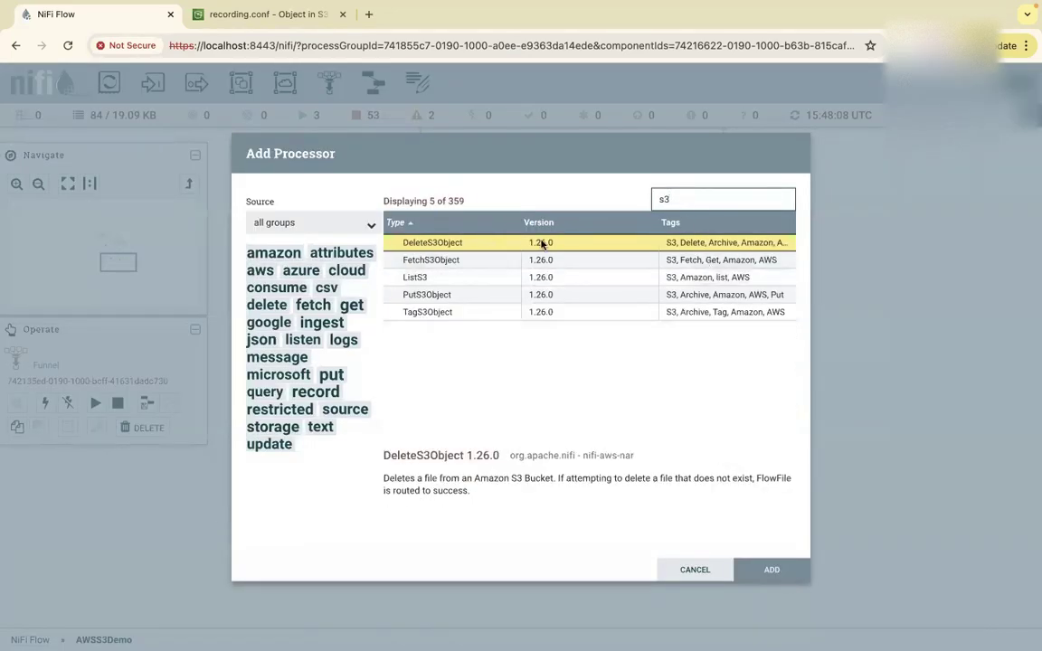
{"action": "left_click", "coordinate": [442, 297]}
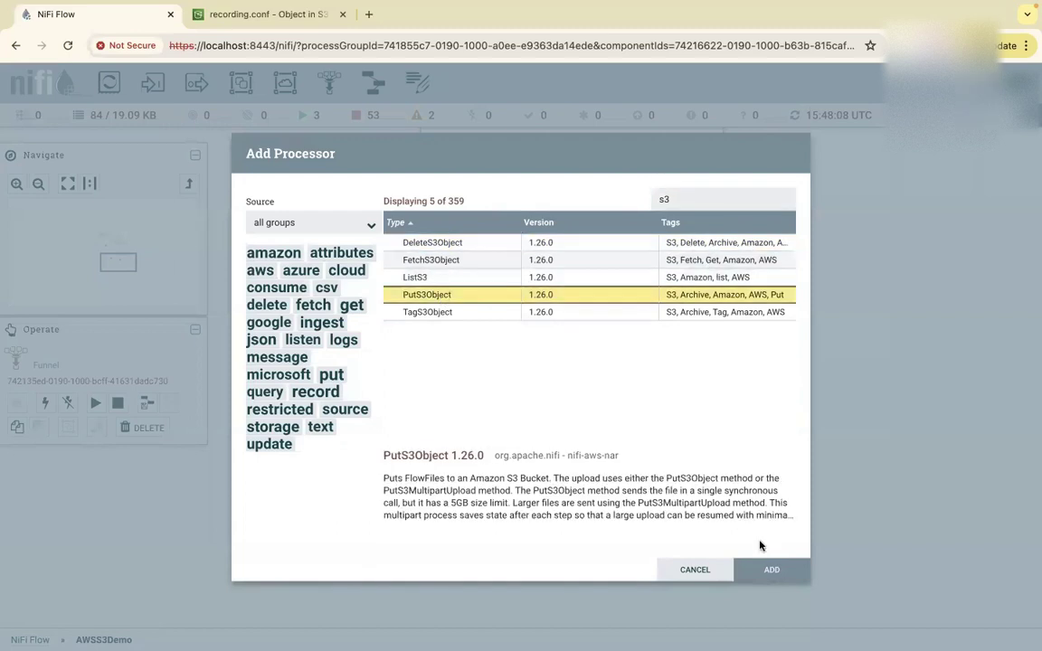
{"action": "left_click", "coordinate": [772, 570]}
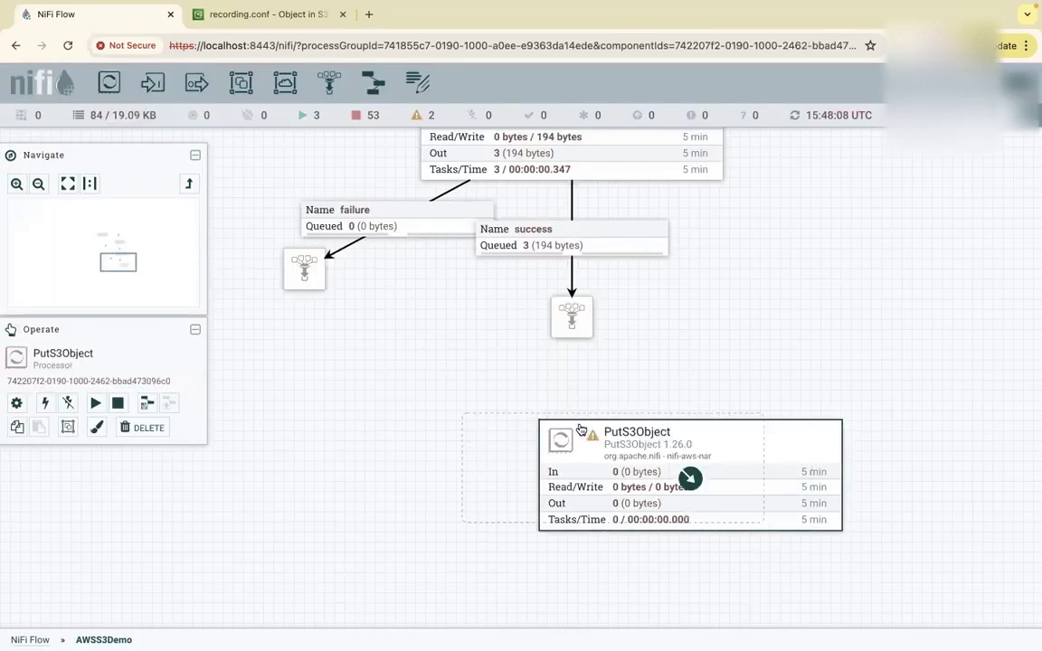
{"action": "left_click_drag", "start_coordinate": [582, 430], "coordinate": [581, 430]}
Connect the fetch success funnel to PutS3Object.
{"action": "mouse_move", "coordinate": [572, 321]}
{"action": "left_click_drag", "start_coordinate": [573, 321], "coordinate": [561, 434]}
{"action": "left_click", "coordinate": [755, 549]}
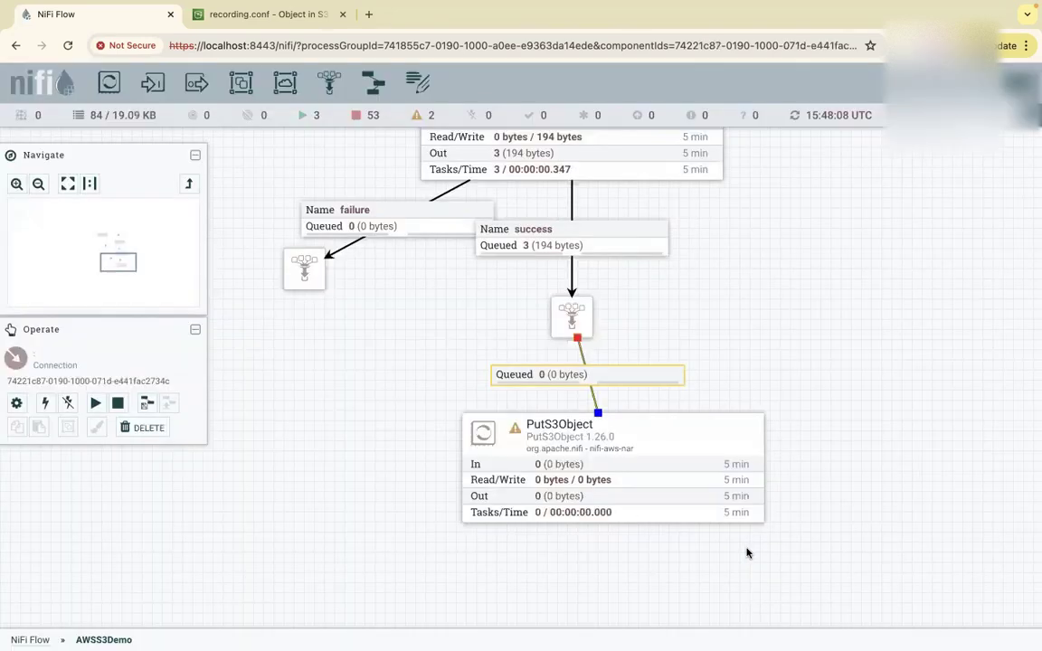
Set PutS3Object's Bucket to 3125finra, leaving the Object Key unchanged.
{"action": "right_click", "coordinate": [619, 439]}
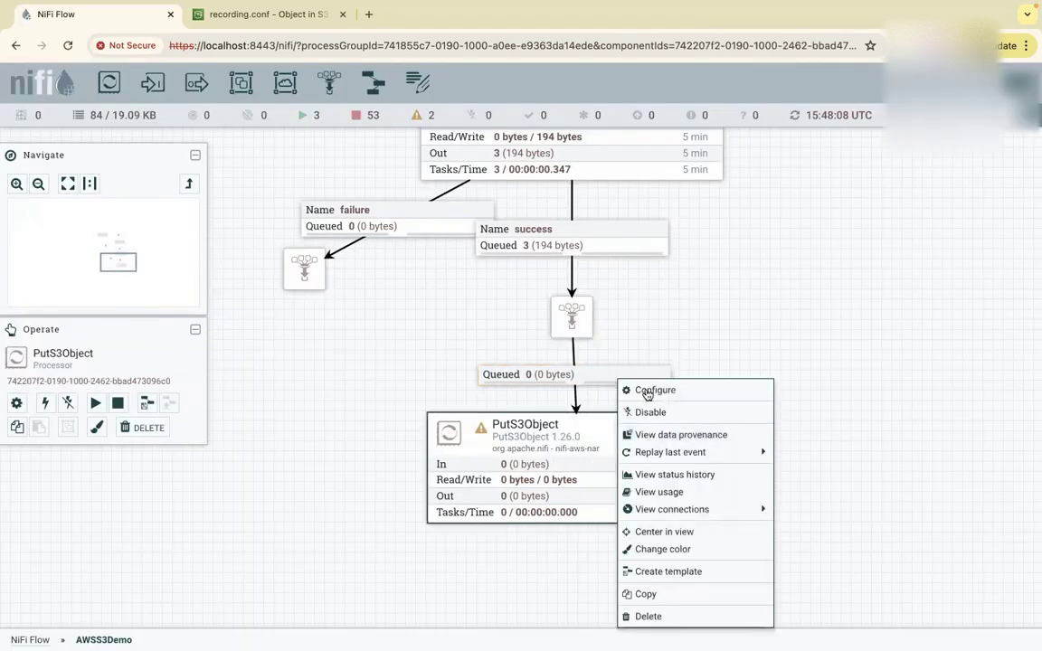
{"action": "left_click", "coordinate": [647, 395]}
{"action": "left_click", "coordinate": [524, 314]}
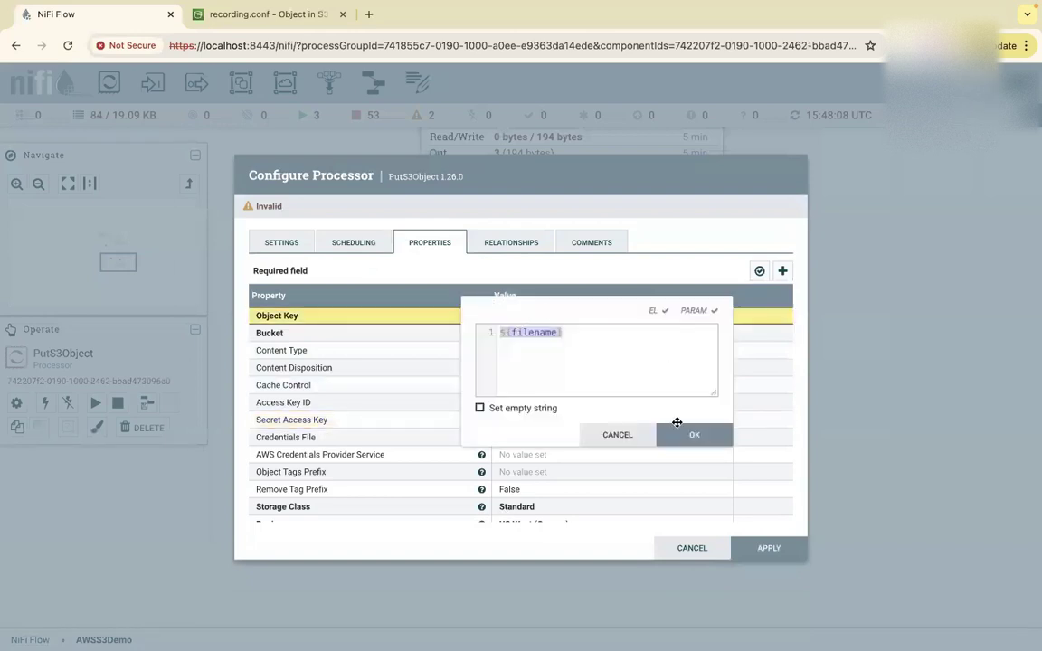
{"action": "left_click", "coordinate": [627, 437]}
{"action": "left_click", "coordinate": [532, 335]}
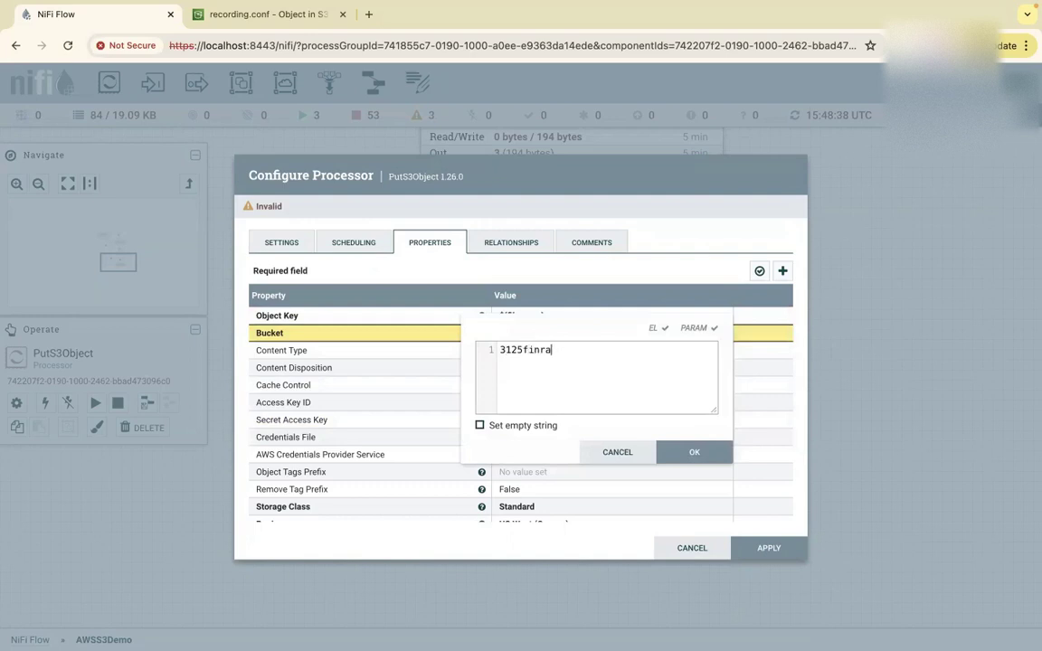
{"action": "left_click", "coordinate": [667, 455]}
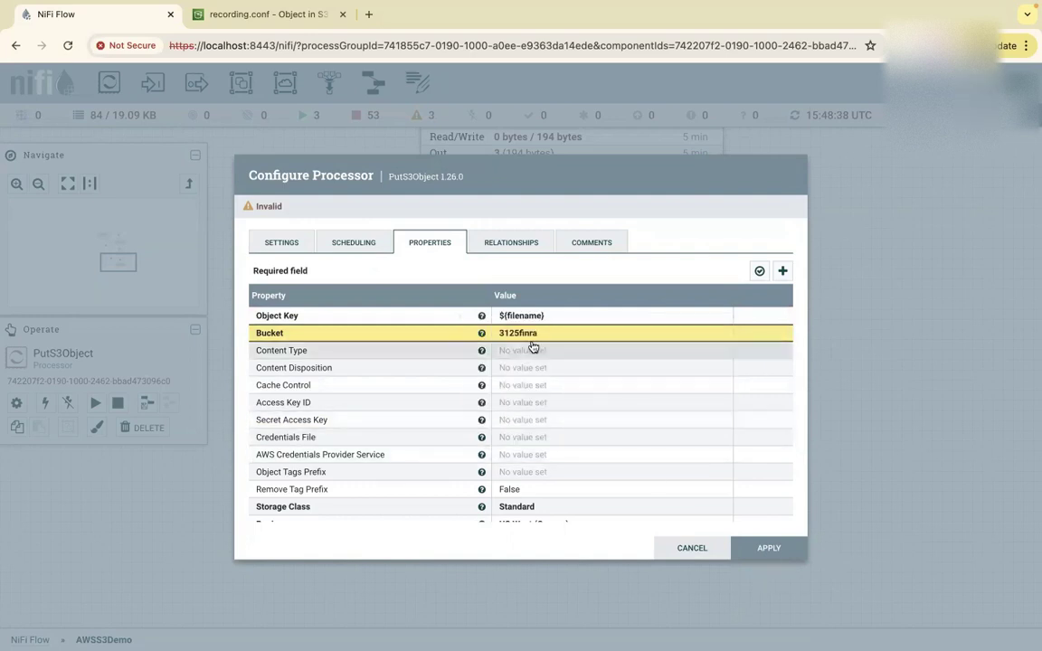
Set Region to US East (N. Virginia) and credentials to My-Nifi-S3-credentails, then apply.
{"action": "scroll", "coordinate": [512, 432], "scroll_direction": "down", "scroll_amount": 2}
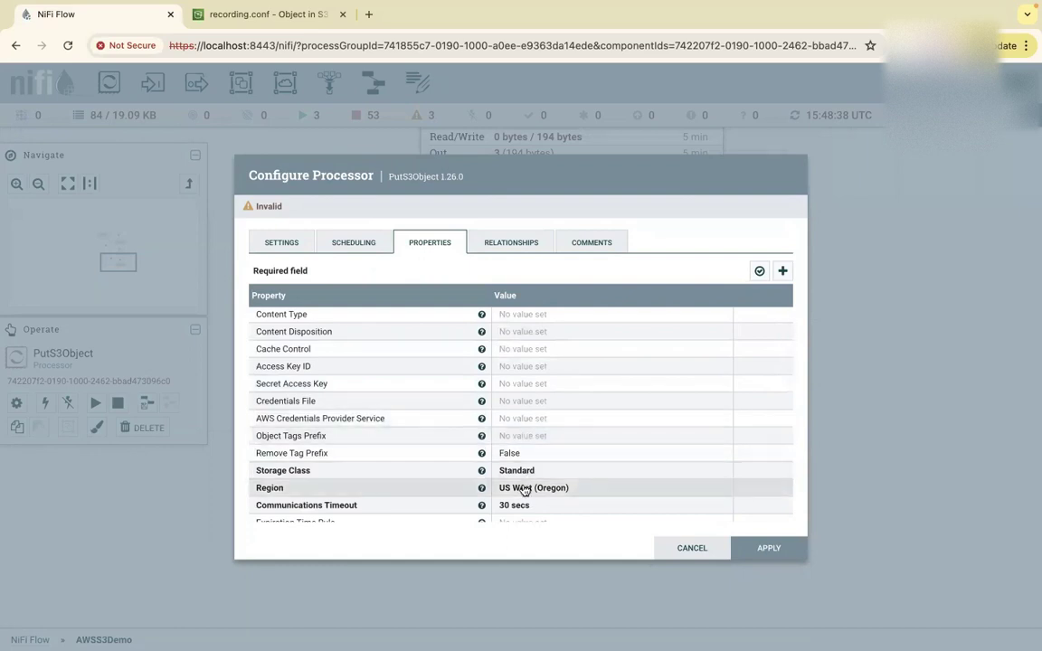
{"action": "left_click", "coordinate": [525, 491]}
{"action": "left_click", "coordinate": [570, 488]}
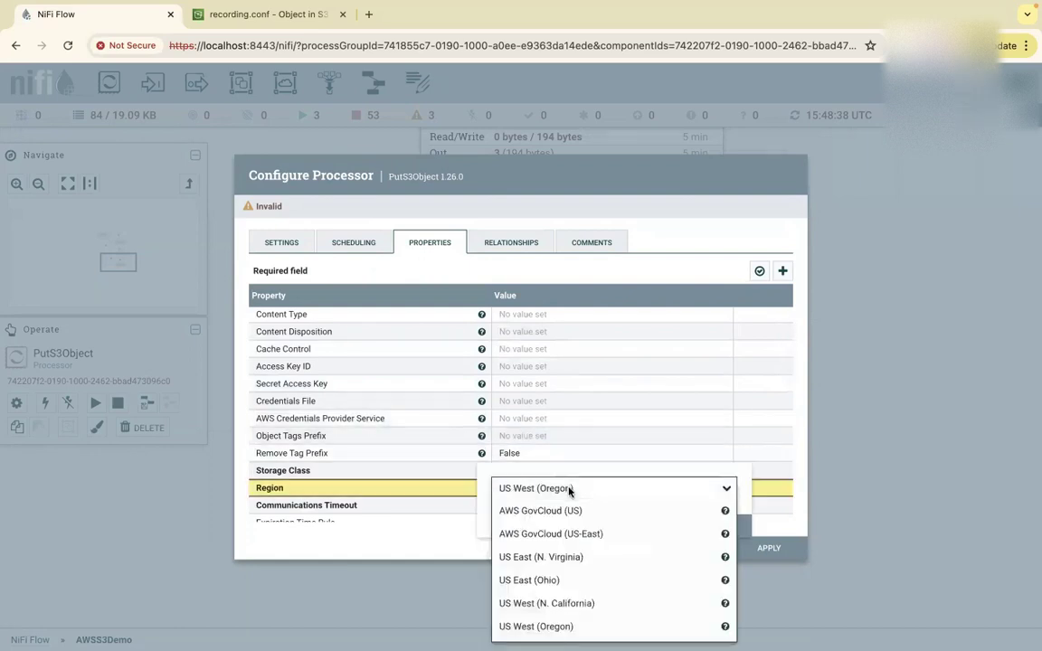
{"action": "left_click", "coordinate": [543, 559]}
{"action": "left_click", "coordinate": [705, 526]}
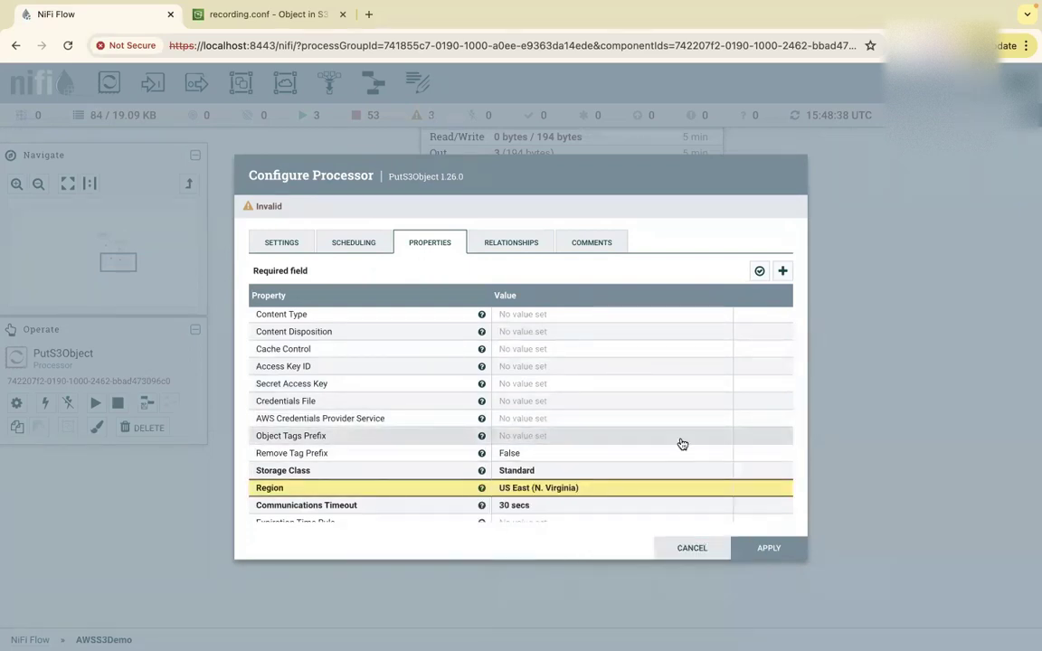
{"action": "left_click_drag", "start_coordinate": [684, 434], "coordinate": [688, 416]}
{"action": "left_click", "coordinate": [519, 415]}
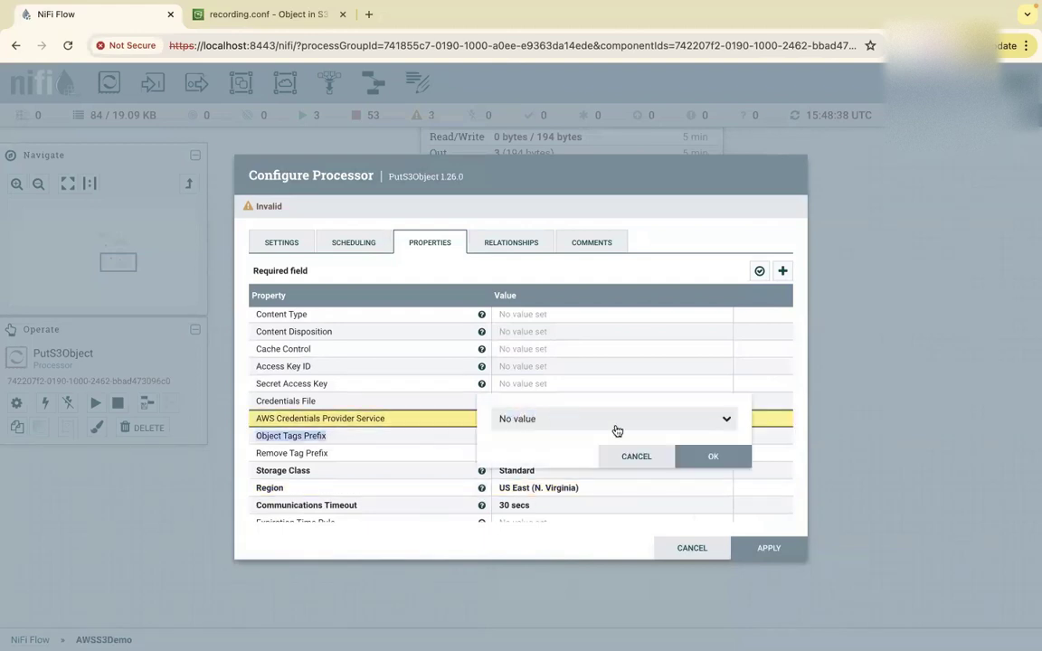
{"action": "left_click", "coordinate": [617, 424]}
{"action": "left_click", "coordinate": [578, 460]}
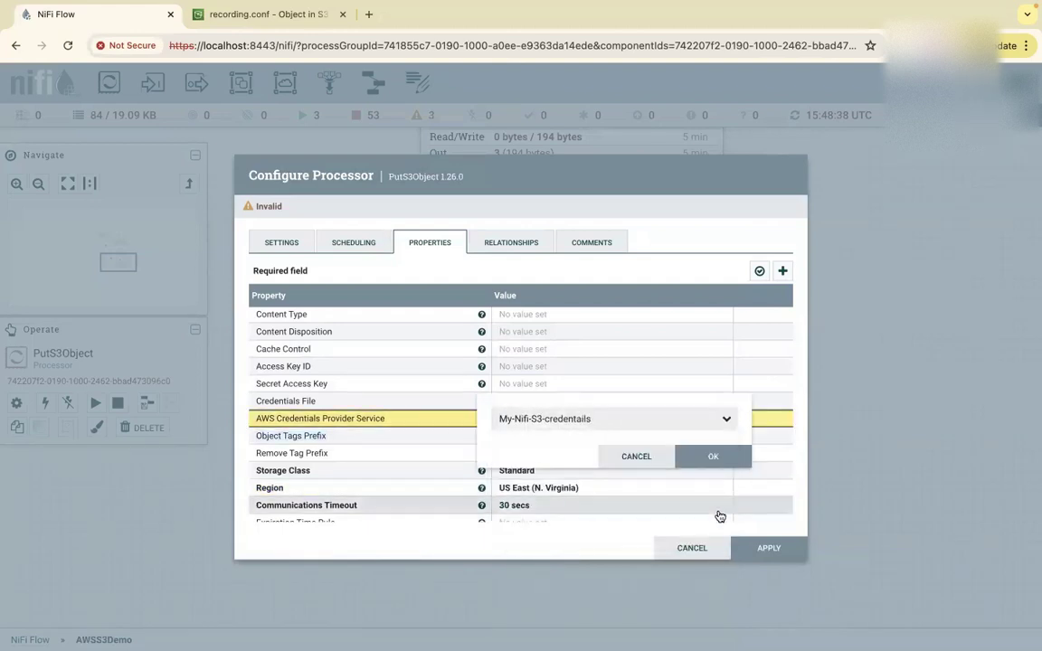
{"action": "left_click", "coordinate": [759, 548]}
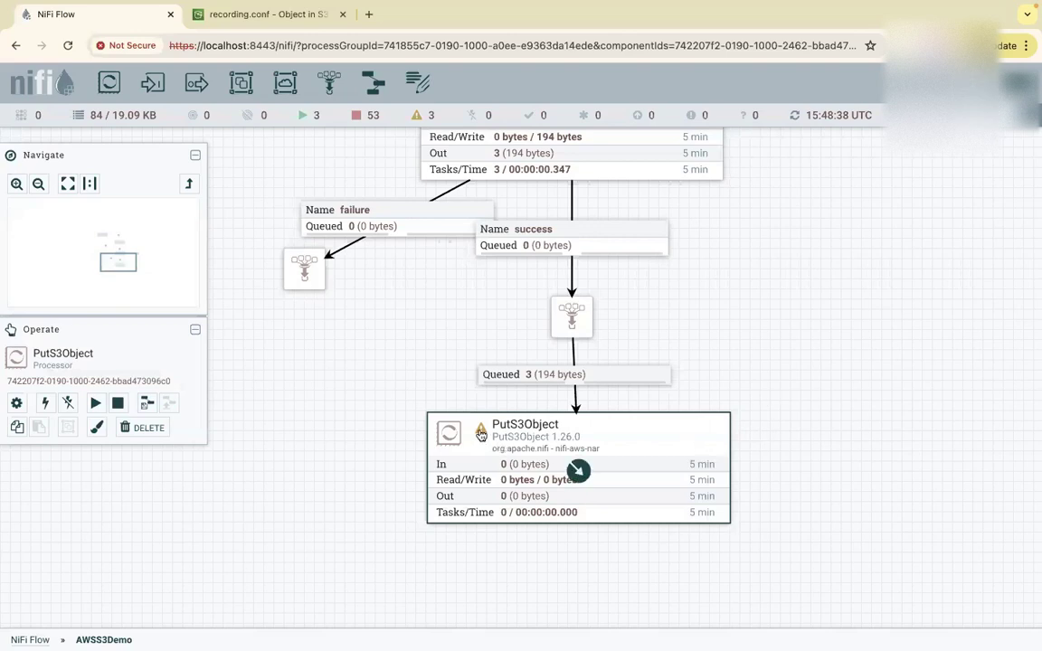
Add two funnels and route PutS3Object's failure to the left one and success to the lower one.
{"action": "scroll", "coordinate": [850, 251], "scroll_direction": "down", "scroll_amount": 4}
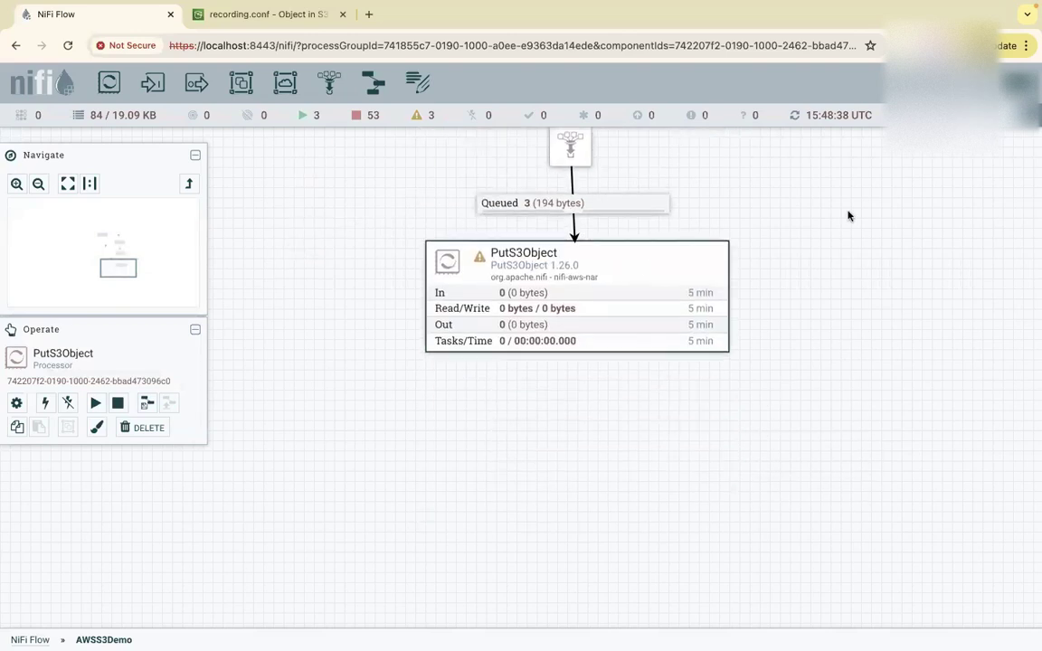
{"action": "left_click_drag", "start_coordinate": [329, 82], "coordinate": [561, 421]}
{"action": "left_click_drag", "start_coordinate": [328, 82], "coordinate": [276, 405]}
{"action": "left_click_drag", "start_coordinate": [574, 296], "coordinate": [291, 417]}
{"action": "left_click", "coordinate": [265, 335]}
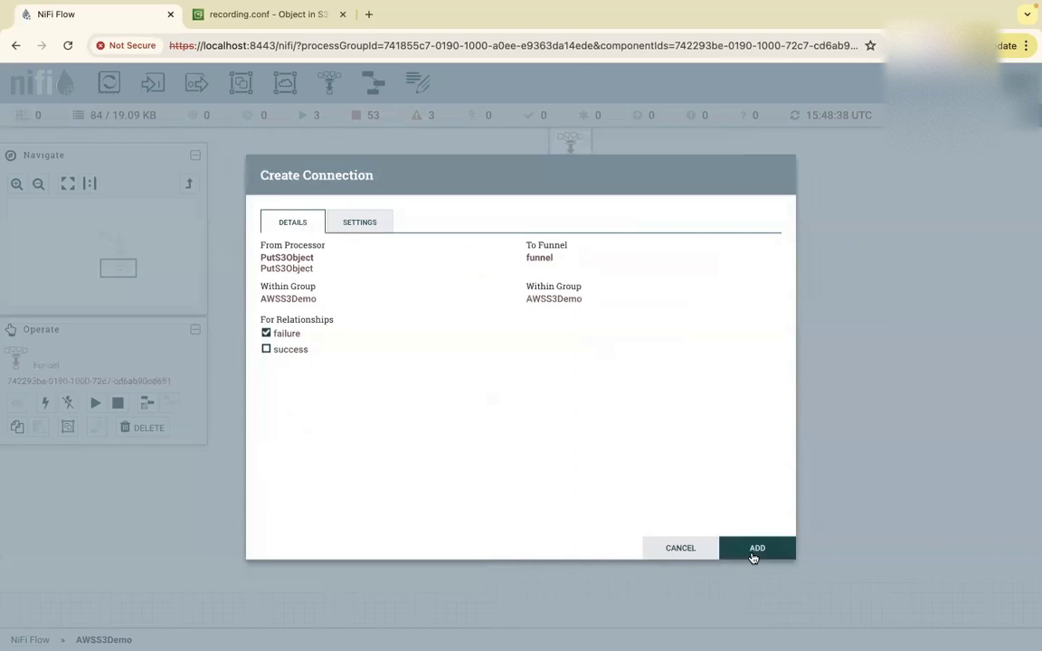
{"action": "left_click", "coordinate": [756, 549]}
{"action": "left_click_drag", "start_coordinate": [575, 299], "coordinate": [577, 439]}
{"action": "left_click", "coordinate": [266, 350]}
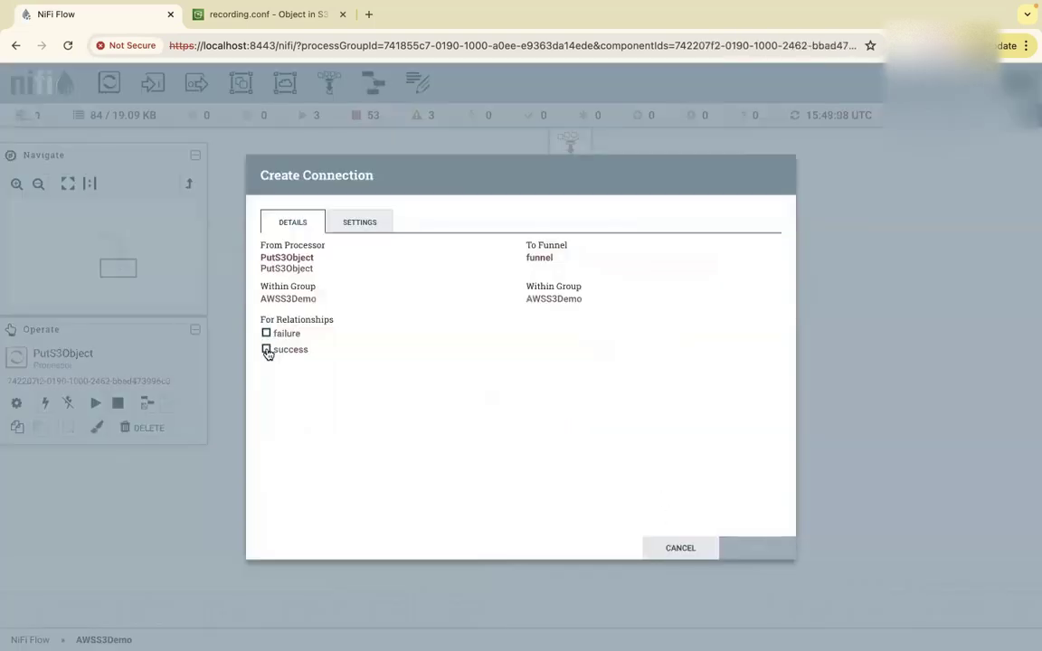
{"action": "left_click", "coordinate": [752, 549]}
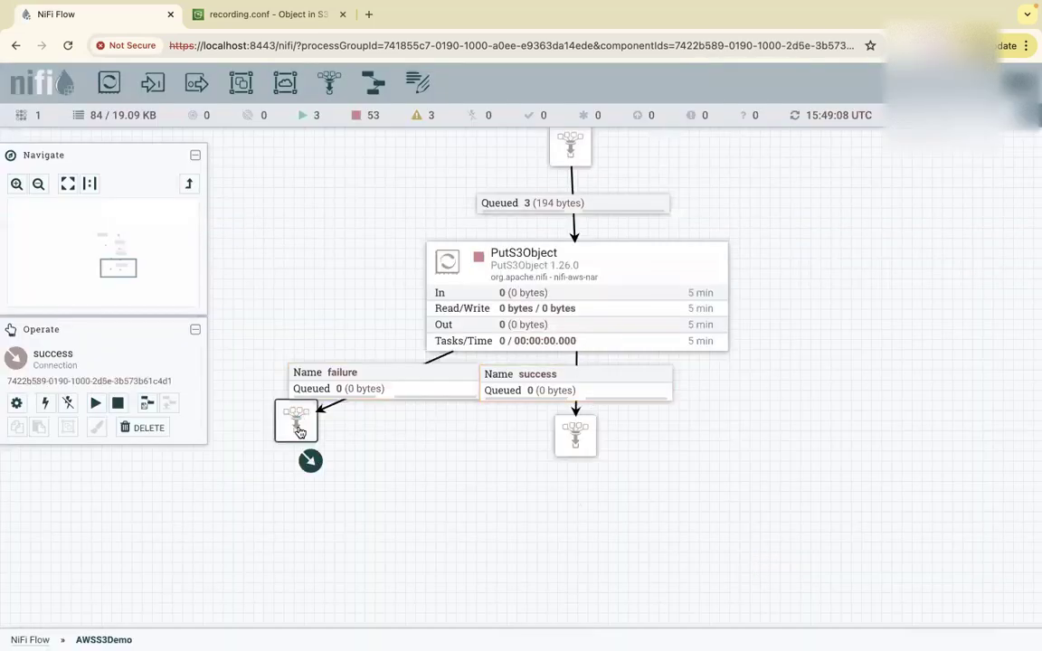
Rearrange the failure and success funnels neatly around PutS3Object.
{"action": "left_click", "coordinate": [288, 423]}
{"action": "left_click_drag", "start_coordinate": [285, 422], "coordinate": [275, 472]}
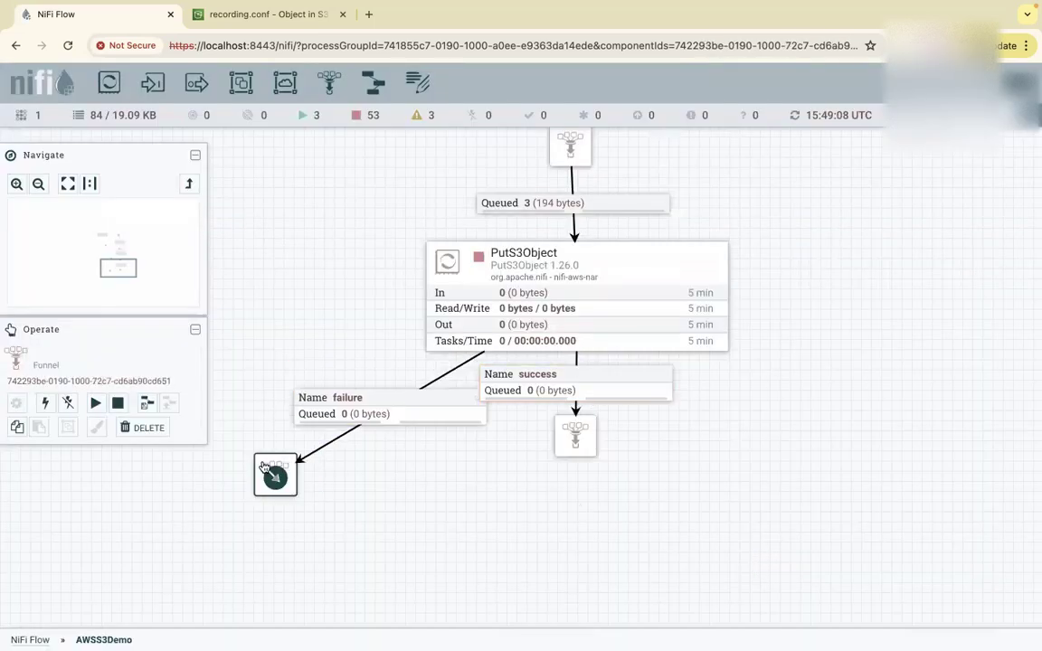
{"action": "left_click_drag", "start_coordinate": [588, 425], "coordinate": [596, 489]}
{"action": "left_click_drag", "start_coordinate": [722, 453], "coordinate": [679, 377]}
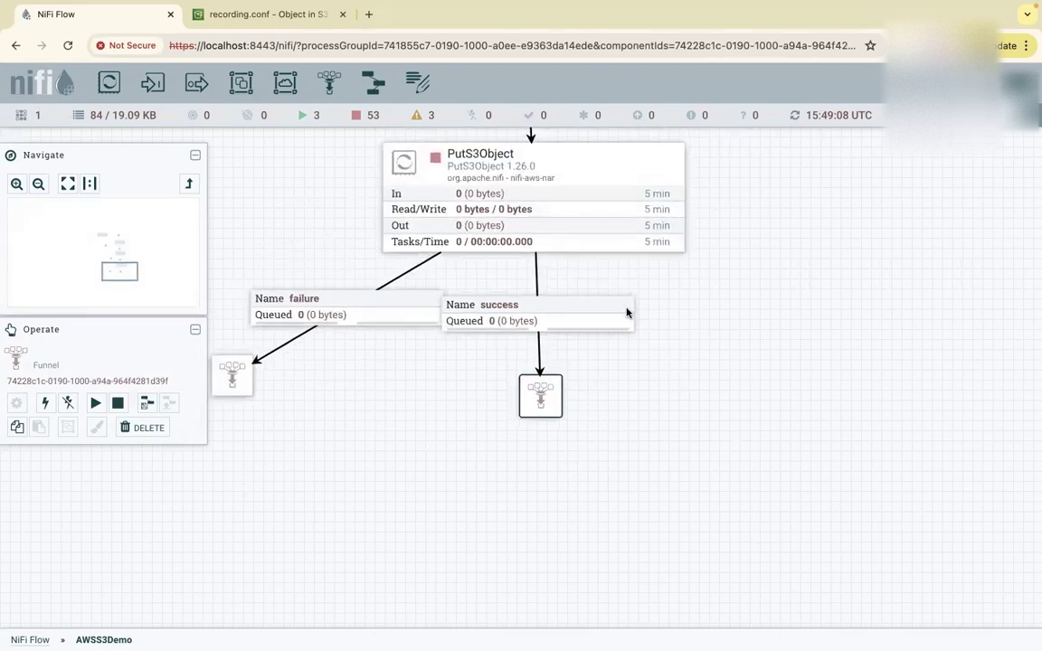
{"action": "left_click_drag", "start_coordinate": [231, 375], "coordinate": [220, 374]}
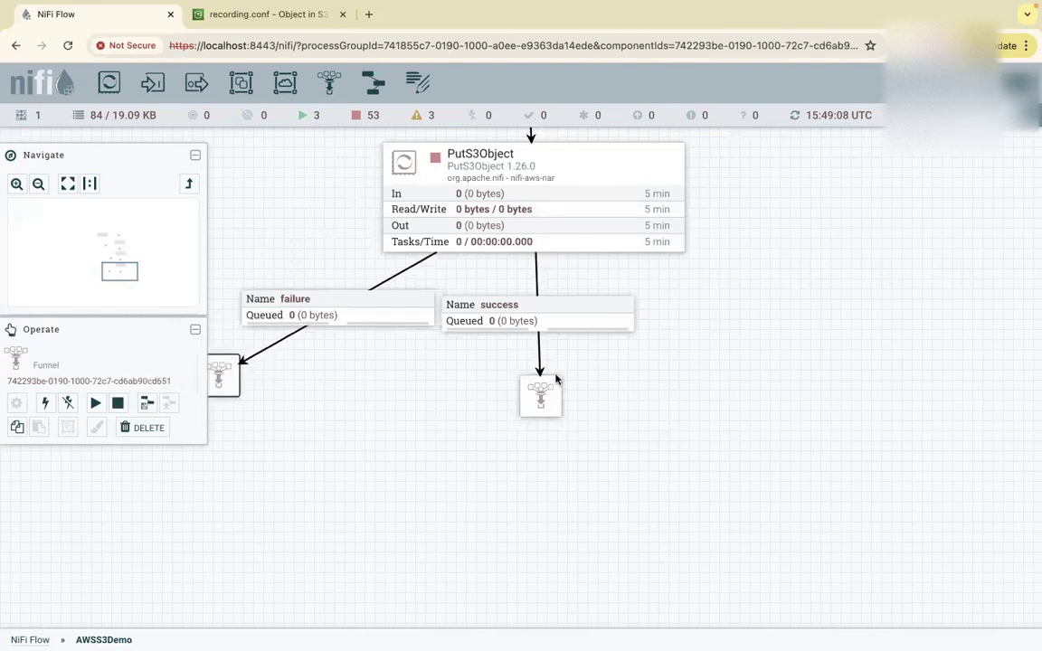
{"action": "mouse_move", "coordinate": [593, 194]}
{"action": "right_click", "coordinate": [585, 165]}
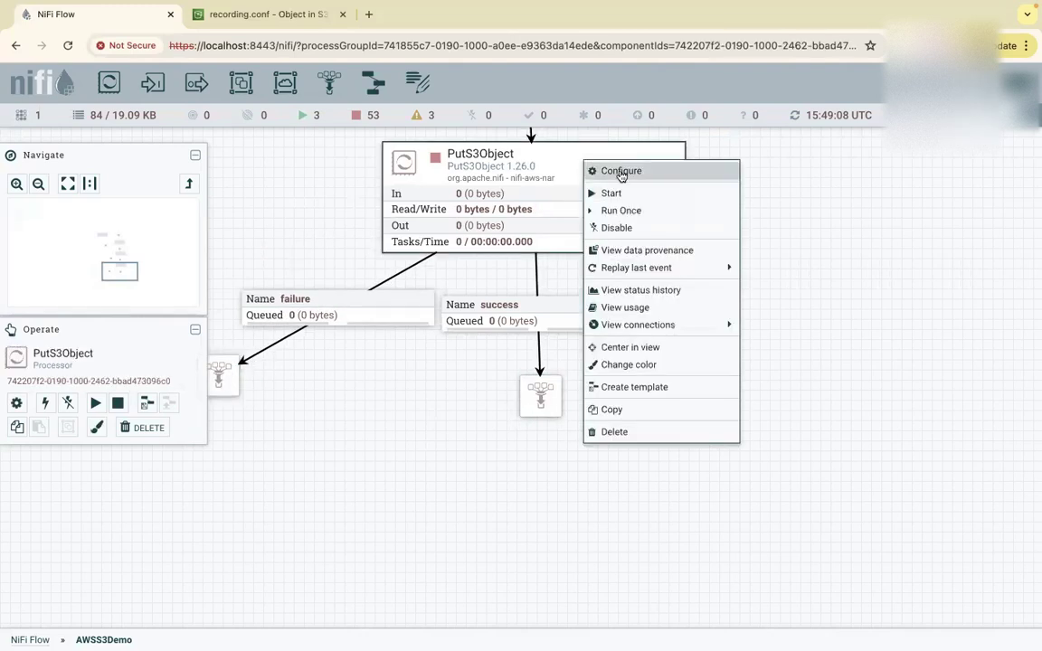
Start PutS3Object, refresh to see 3 flowfiles on success, and return to the recording.conf S3 page.
{"action": "left_click", "coordinate": [616, 191]}
{"action": "right_click", "coordinate": [769, 226]}
{"action": "left_click", "coordinate": [776, 233]}
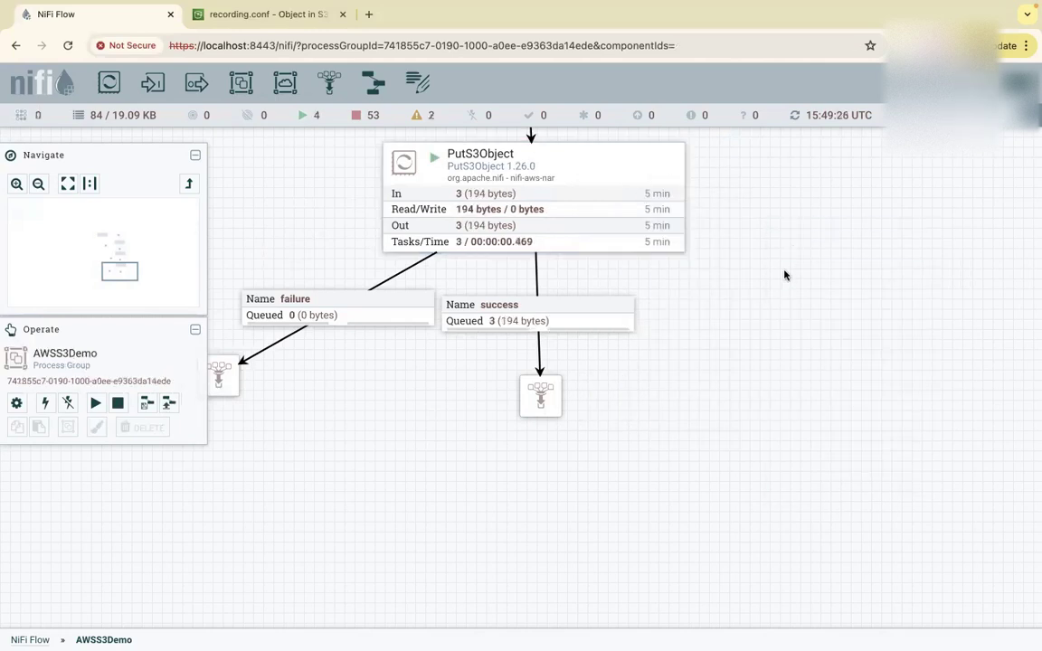
{"action": "right_click", "coordinate": [477, 323]}
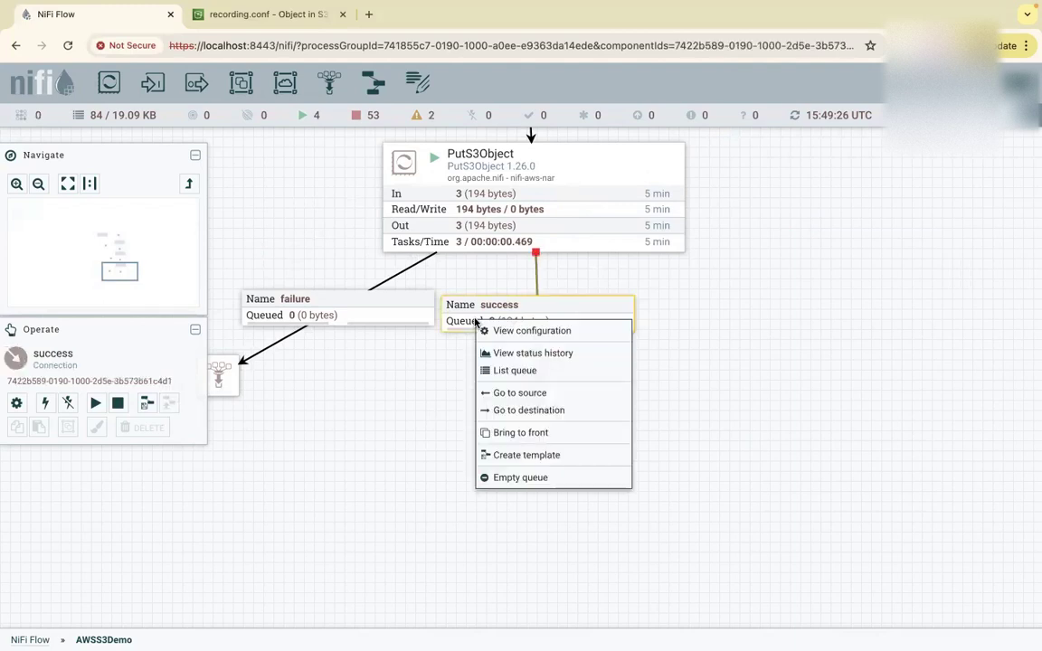
{"action": "left_click", "coordinate": [283, 16]}
{"action": "scroll", "coordinate": [380, 208], "scroll_direction": "up", "scroll_amount": 10}
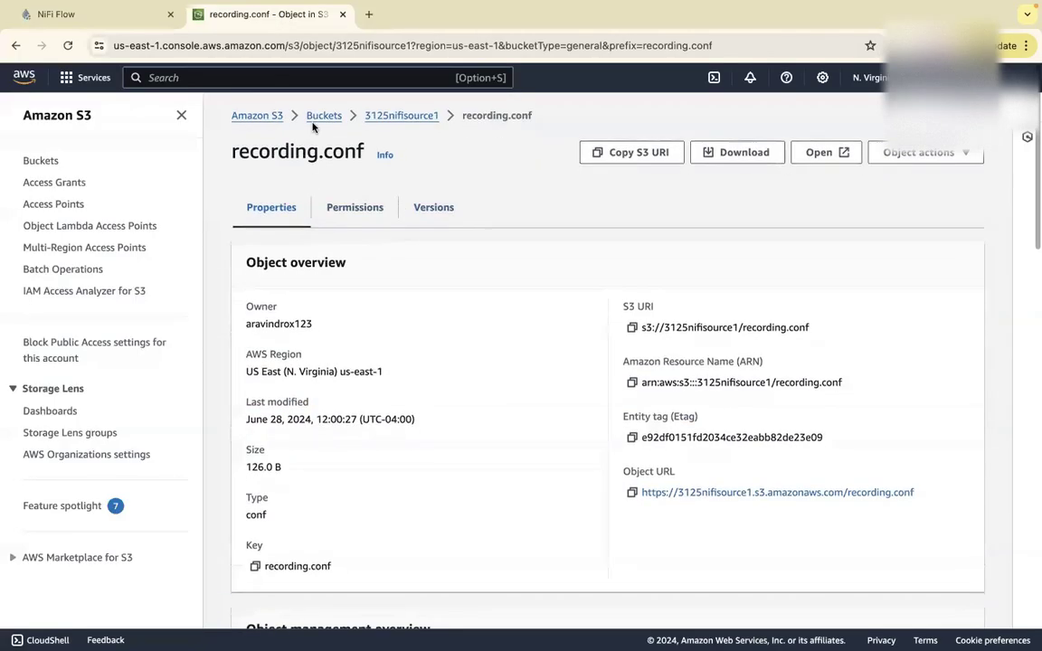
Browse from 3125nifisource1 to the 3125finra bucket to confirm the three copied objects, then return to NiFi.
{"action": "left_click", "coordinate": [400, 116]}
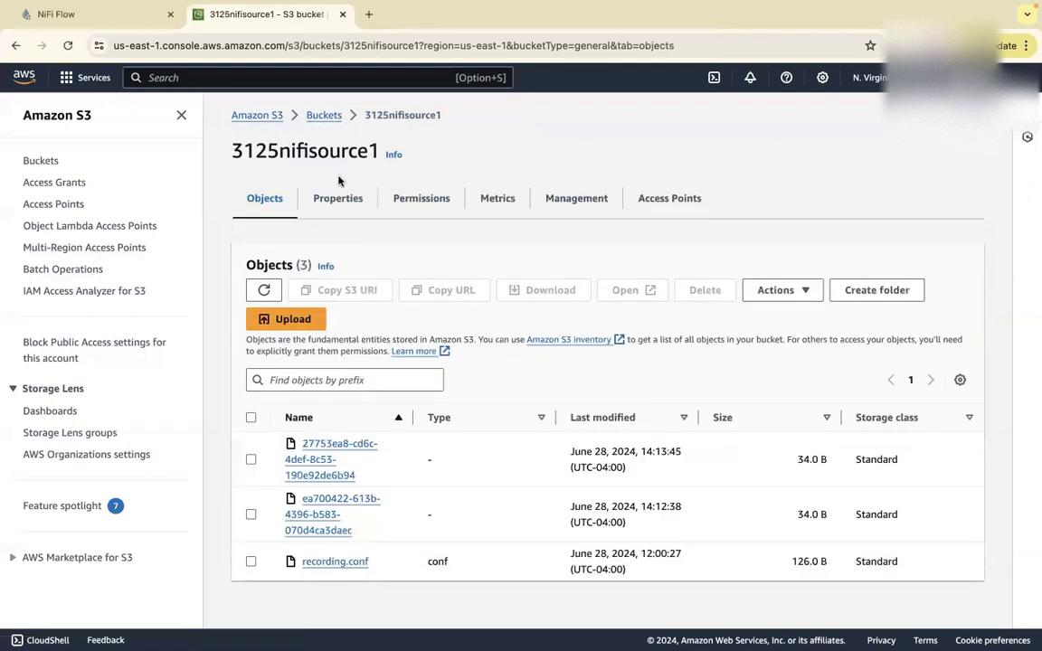
{"action": "left_click", "coordinate": [324, 116]}
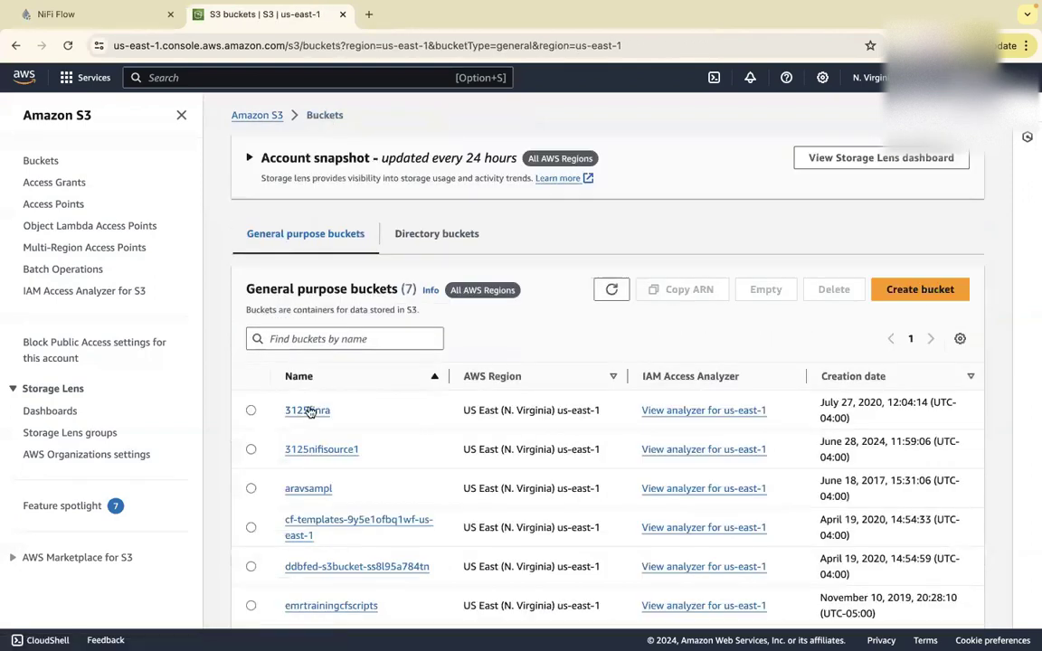
{"action": "left_click", "coordinate": [308, 410]}
{"action": "scroll", "coordinate": [466, 495], "scroll_direction": "down", "scroll_amount": 1}
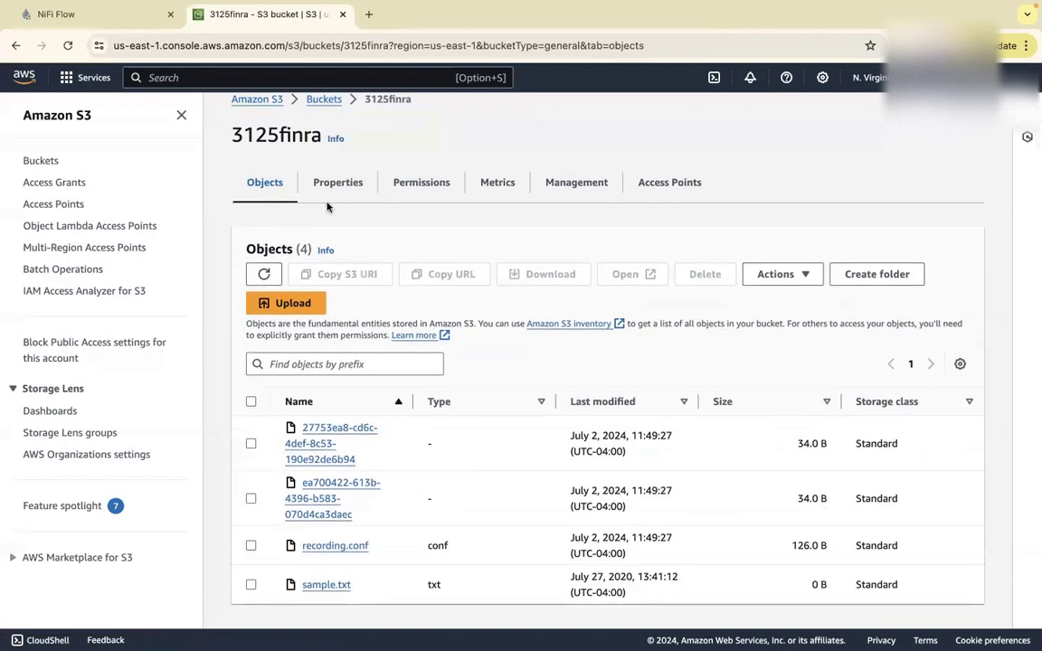
{"action": "left_click", "coordinate": [113, 18]}
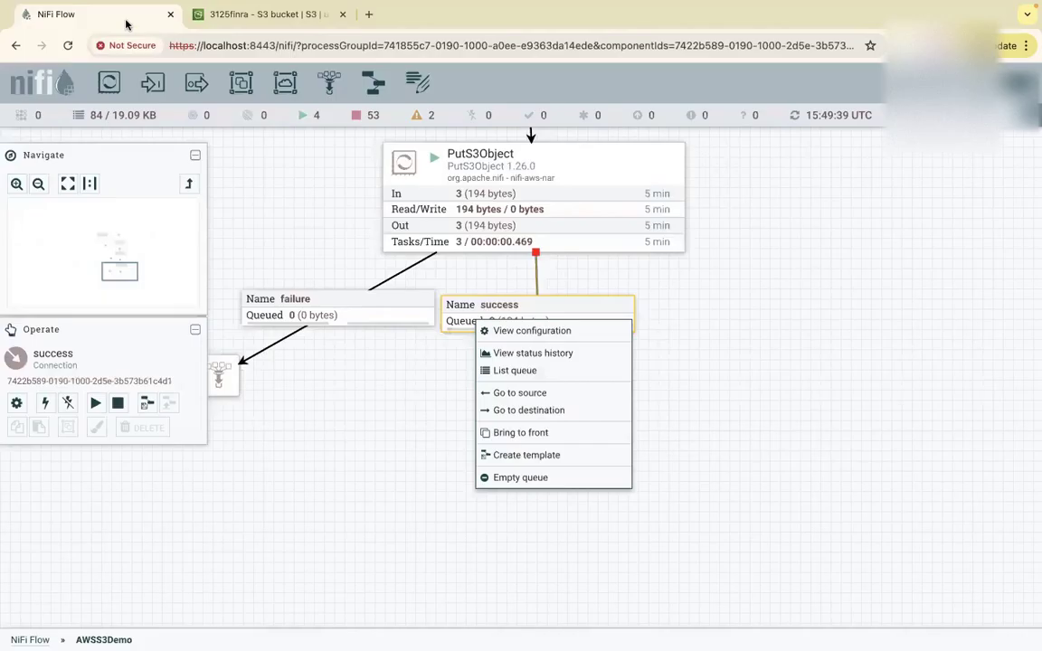
Add a DeleteS3Object processor, filtered by 'deletes3', and place it under PutS3Object's success funnel.
{"action": "left_click", "coordinate": [690, 373]}
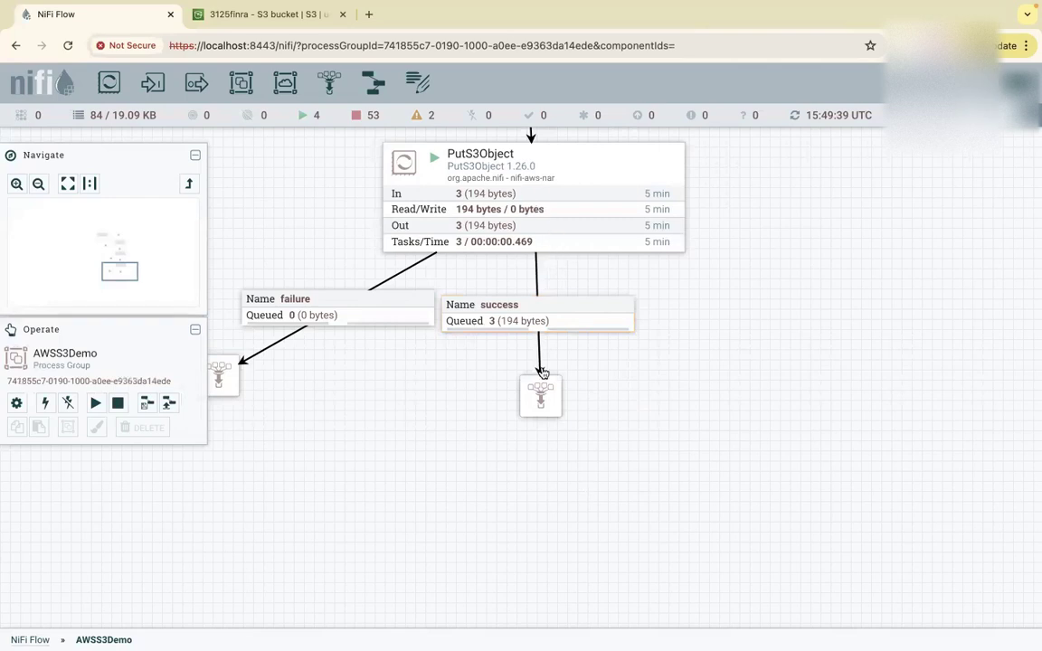
{"action": "left_click_drag", "start_coordinate": [108, 84], "coordinate": [535, 496]}
{"action": "type", "text": "dlete"}
{"action": "key", "text": "BackSpace"}
{"action": "key", "text": "BackSpace"}
{"action": "key", "text": "BackSpace"}
{"action": "key", "text": "BackSpace"}
{"action": "type", "text": "ek"}
{"action": "key", "text": "BackSpace"}
{"action": "type", "text": "l"}
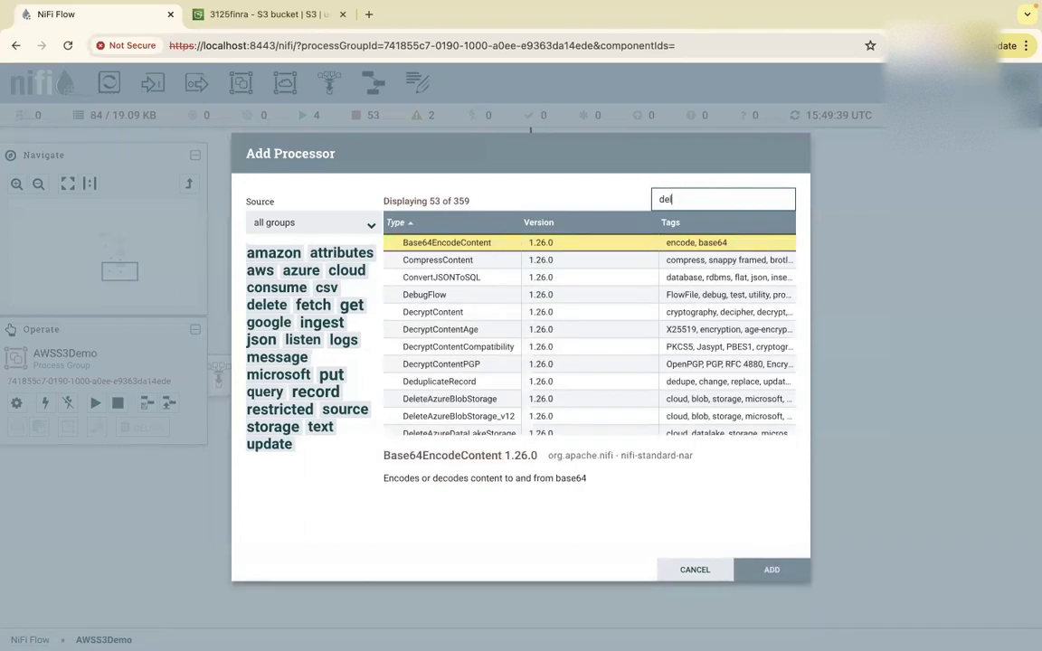
{"action": "type", "text": "ete"}
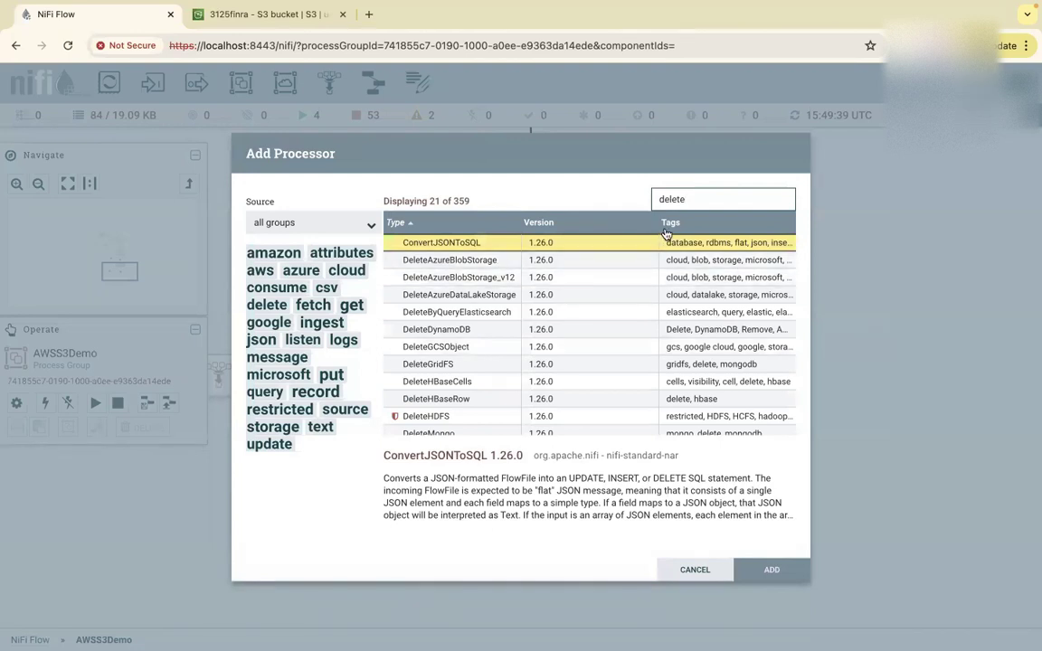
{"action": "type", "text": "s3"}
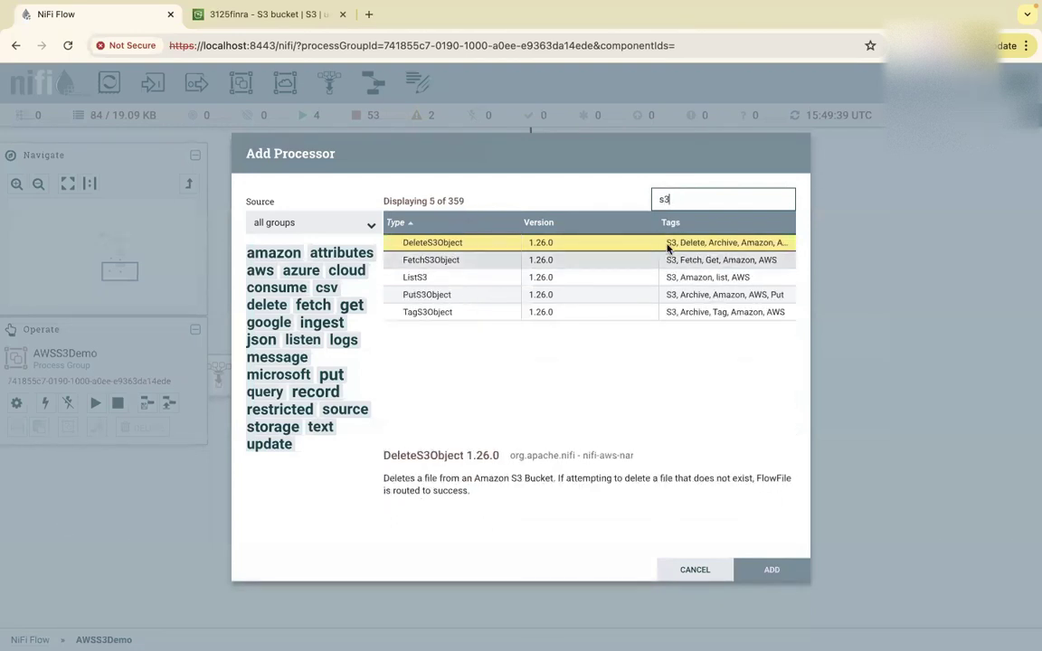
{"action": "double_click", "coordinate": [456, 243]}
{"action": "left_click_drag", "start_coordinate": [677, 540], "coordinate": [547, 489]}
Set DeleteS3Object's Bucket to 3125nifisource1.
{"action": "right_click", "coordinate": [578, 478]}
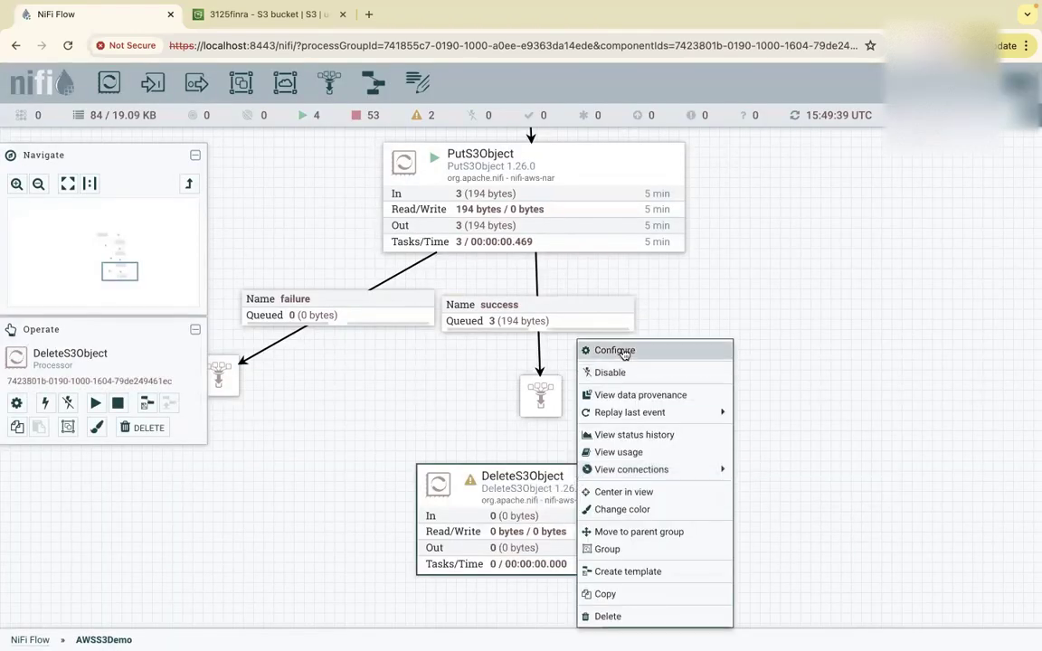
{"action": "left_click", "coordinate": [561, 316]}
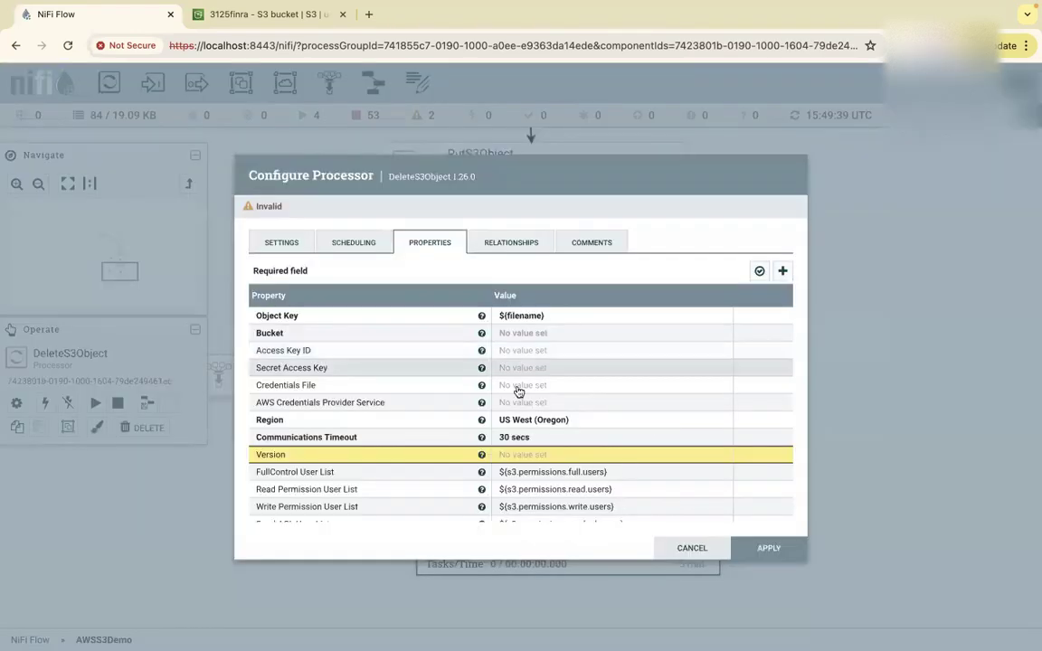
{"action": "left_click", "coordinate": [550, 420]}
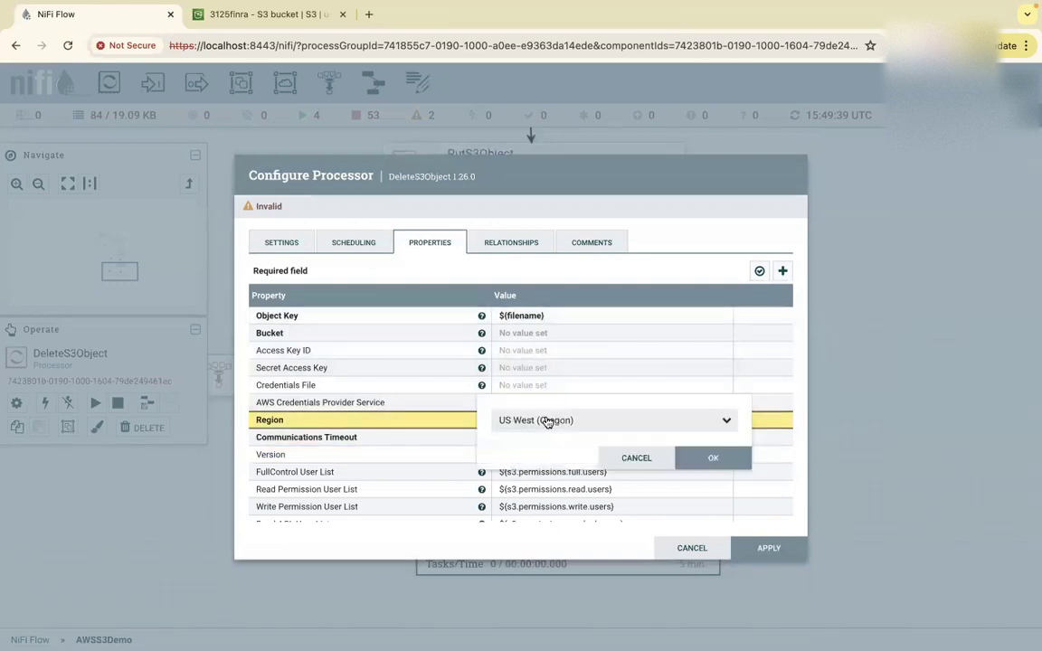
{"action": "left_click", "coordinate": [526, 333]}
{"action": "left_click", "coordinate": [526, 334]}
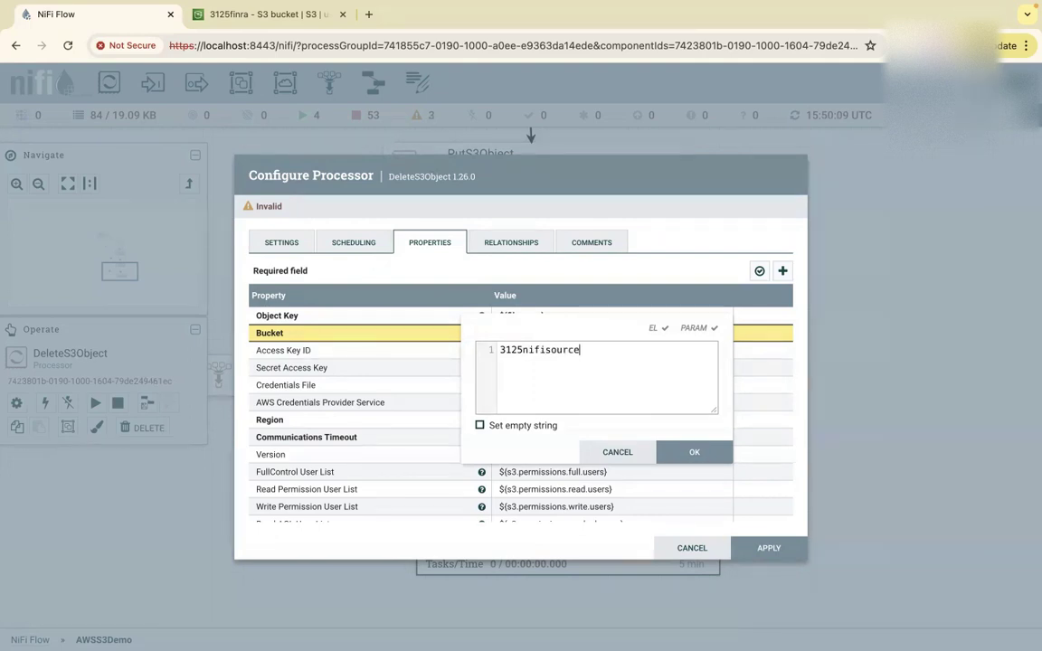
{"action": "left_click", "coordinate": [698, 454]}
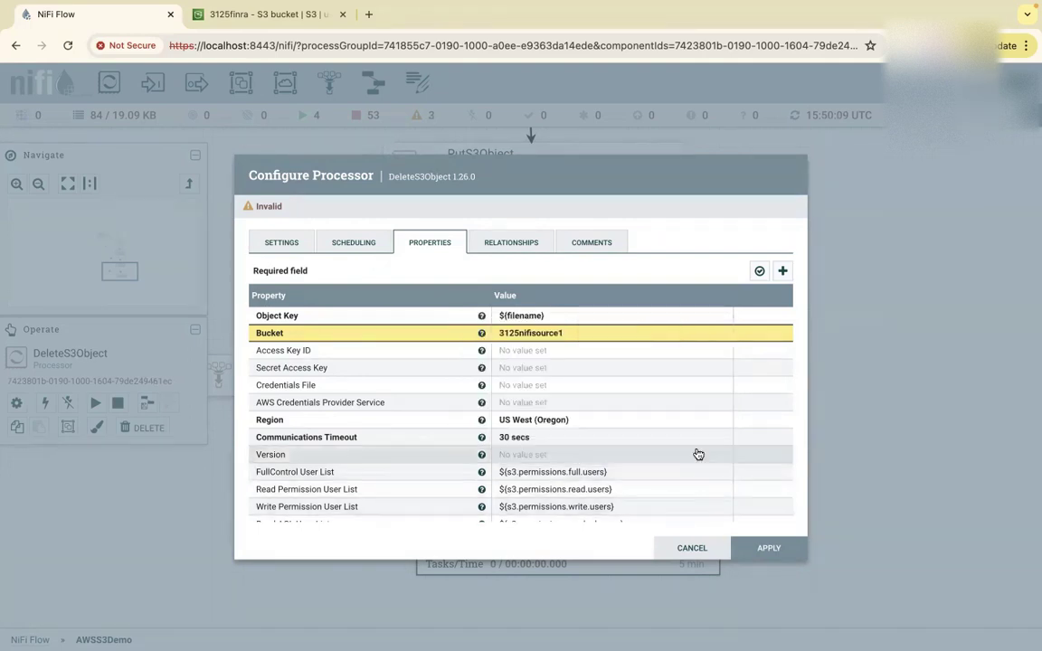
Set DeleteS3Object's Region to US East (N. Virginia).
{"action": "left_click", "coordinate": [554, 422]}
{"action": "left_click", "coordinate": [556, 421]}
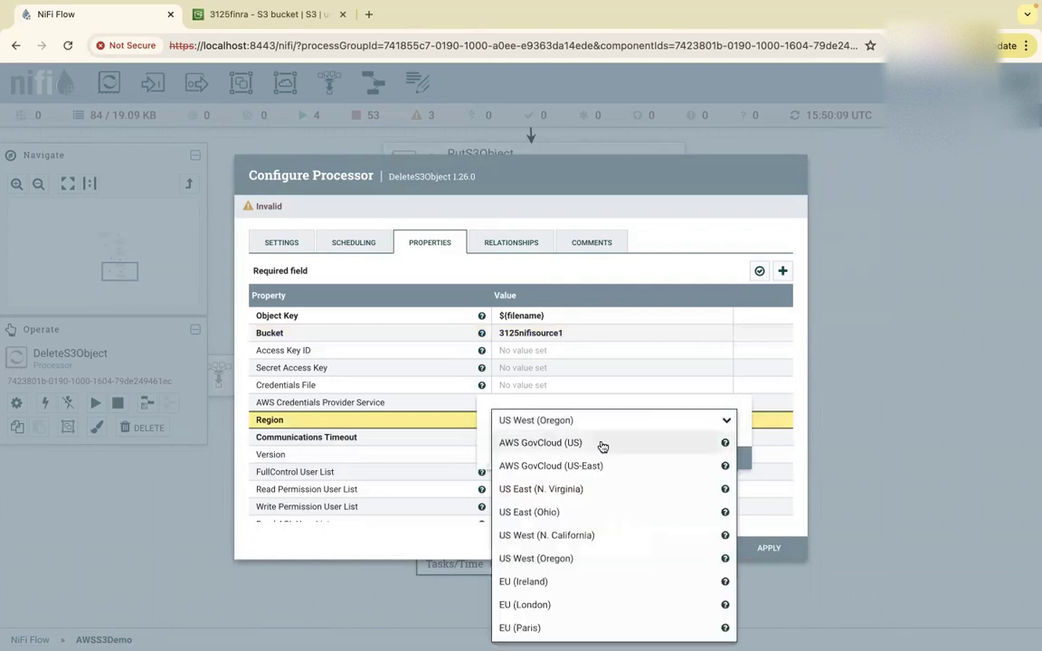
{"action": "left_click", "coordinate": [572, 490]}
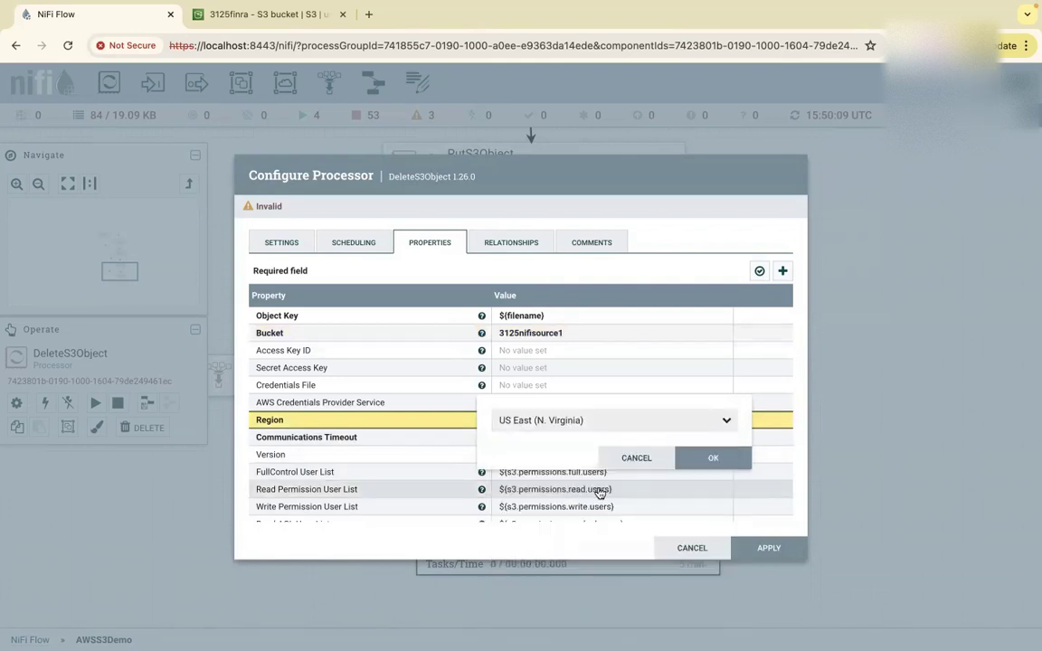
{"action": "left_click", "coordinate": [687, 458]}
Select My-Nifi-S3-credentails as the AWS Credentials Provider Service and apply the configuration.
{"action": "scroll", "coordinate": [670, 449], "scroll_direction": "down", "scroll_amount": 2}
{"action": "scroll", "coordinate": [670, 450], "scroll_direction": "down", "scroll_amount": 3}
{"action": "scroll", "coordinate": [670, 450], "scroll_direction": "up", "scroll_amount": 5}
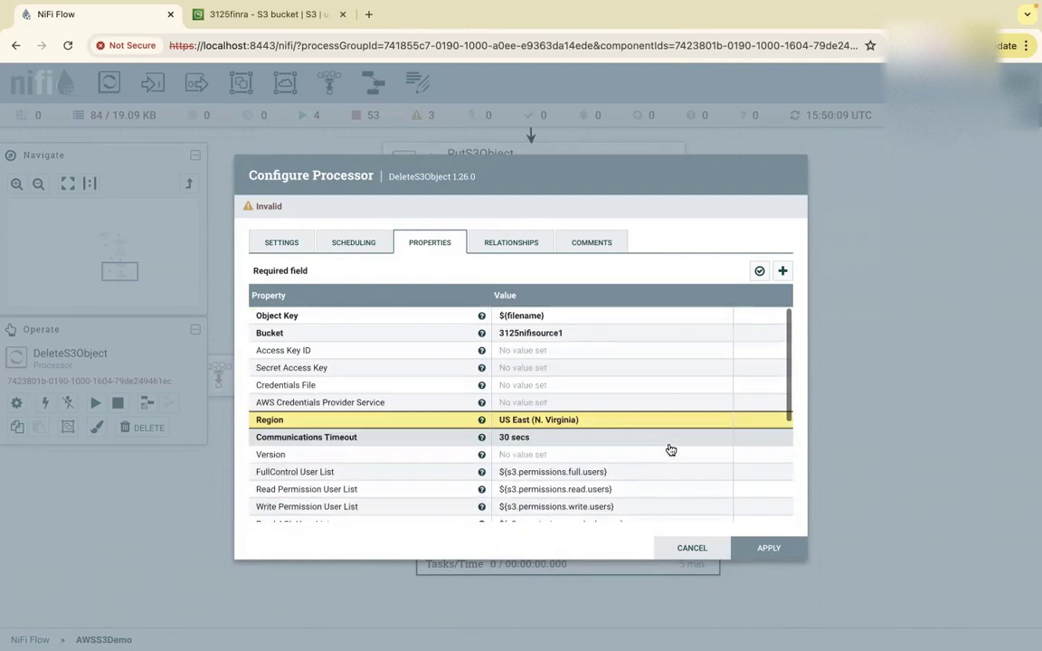
{"action": "left_click", "coordinate": [579, 404]}
{"action": "left_click", "coordinate": [675, 409]}
{"action": "left_click", "coordinate": [602, 448]}
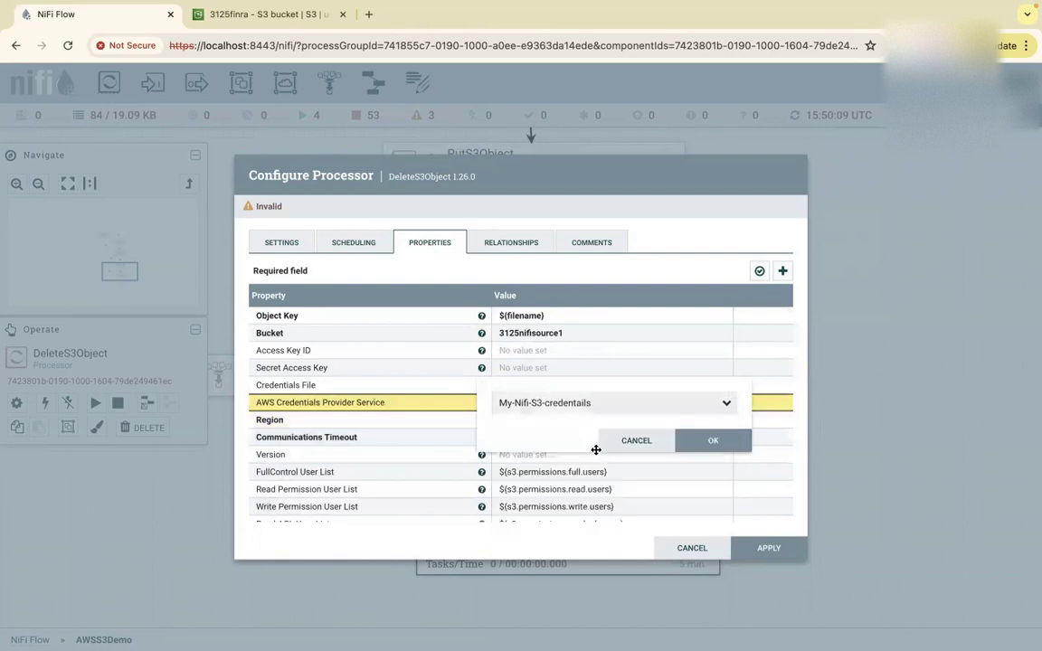
{"action": "left_click", "coordinate": [715, 376]}
{"action": "scroll", "coordinate": [667, 481], "scroll_direction": "down", "scroll_amount": 5}
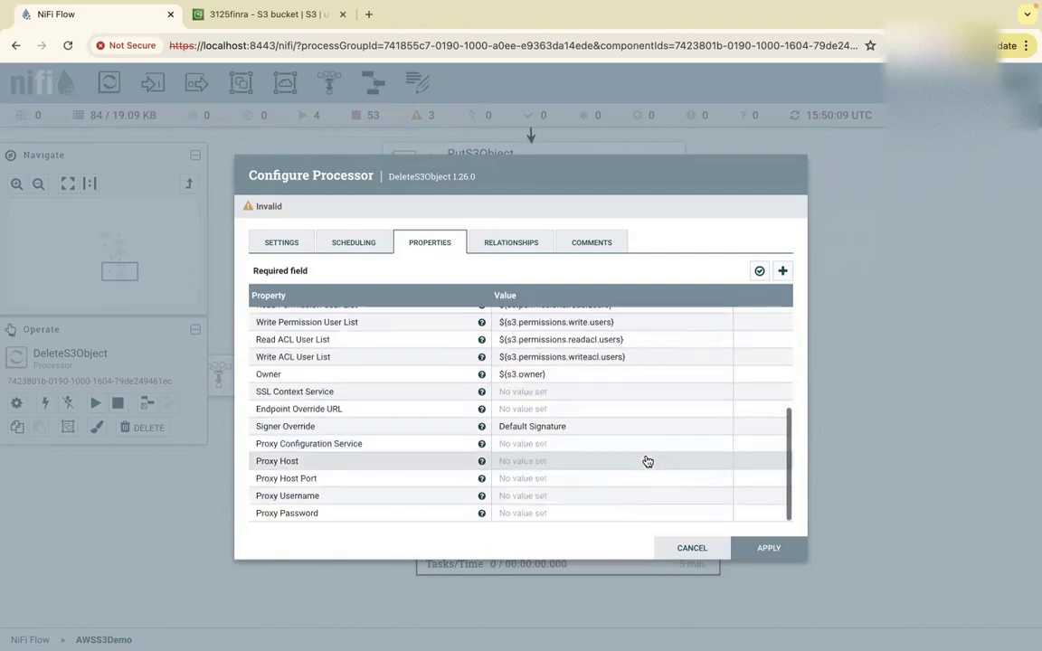
{"action": "left_click", "coordinate": [768, 550]}
Connect the upstream funnel holding the 3 queued objects into DeleteS3Object.
{"action": "scroll", "coordinate": [632, 310], "scroll_direction": "down", "scroll_amount": 3}
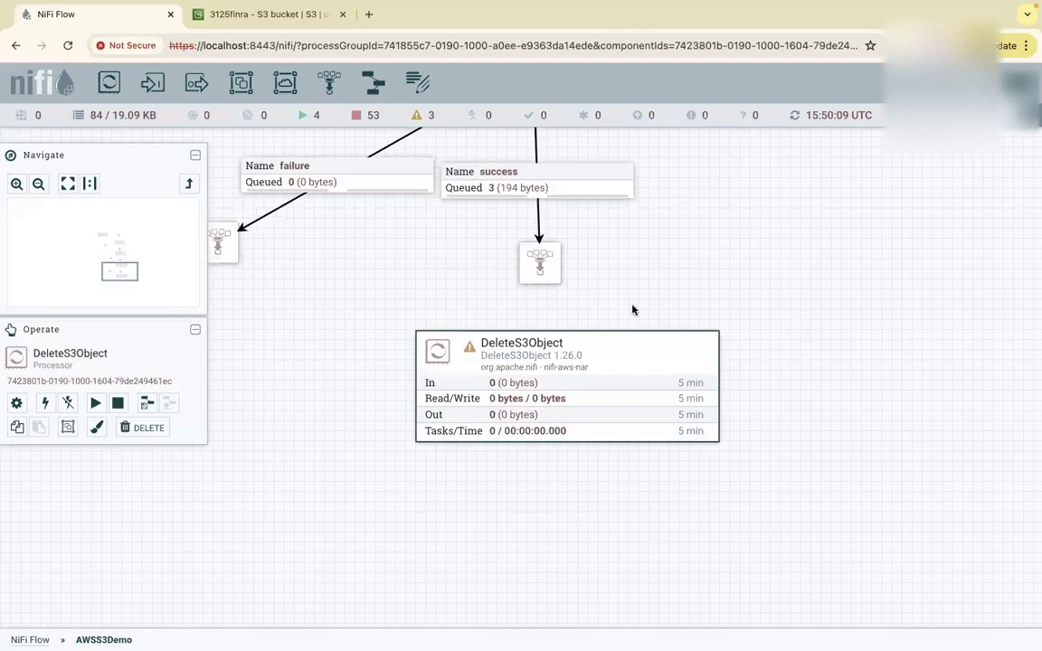
{"action": "left_click_drag", "start_coordinate": [537, 270], "coordinate": [591, 358]}
{"action": "left_click", "coordinate": [762, 550]}
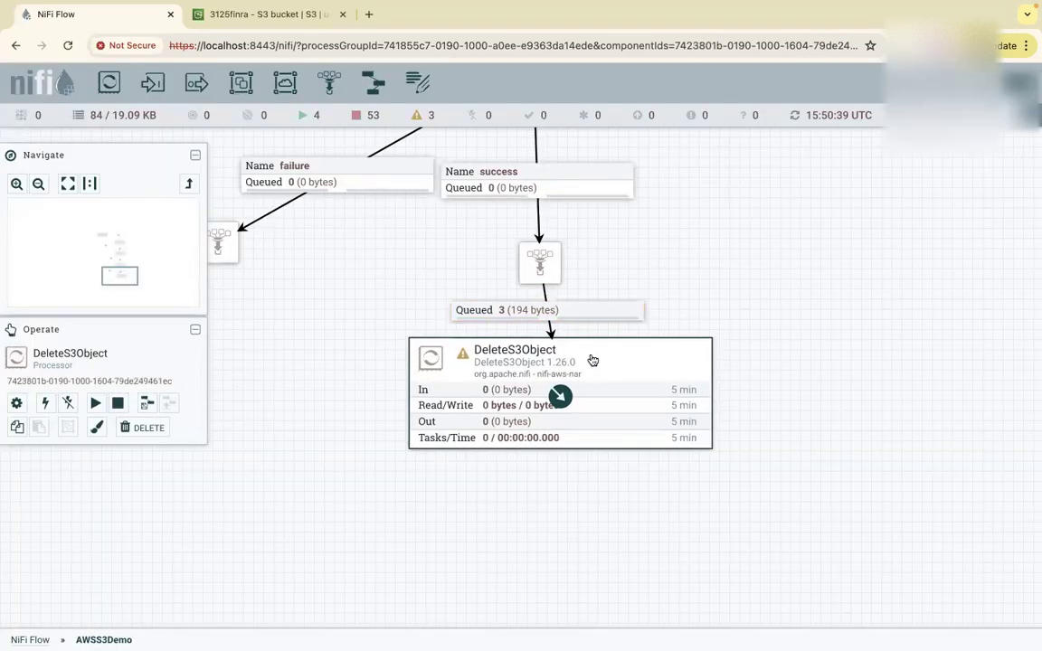
Place two new funnels, one below DeleteS3Object and one at the lower left.
{"action": "scroll", "coordinate": [770, 311], "scroll_direction": "down", "scroll_amount": 3}
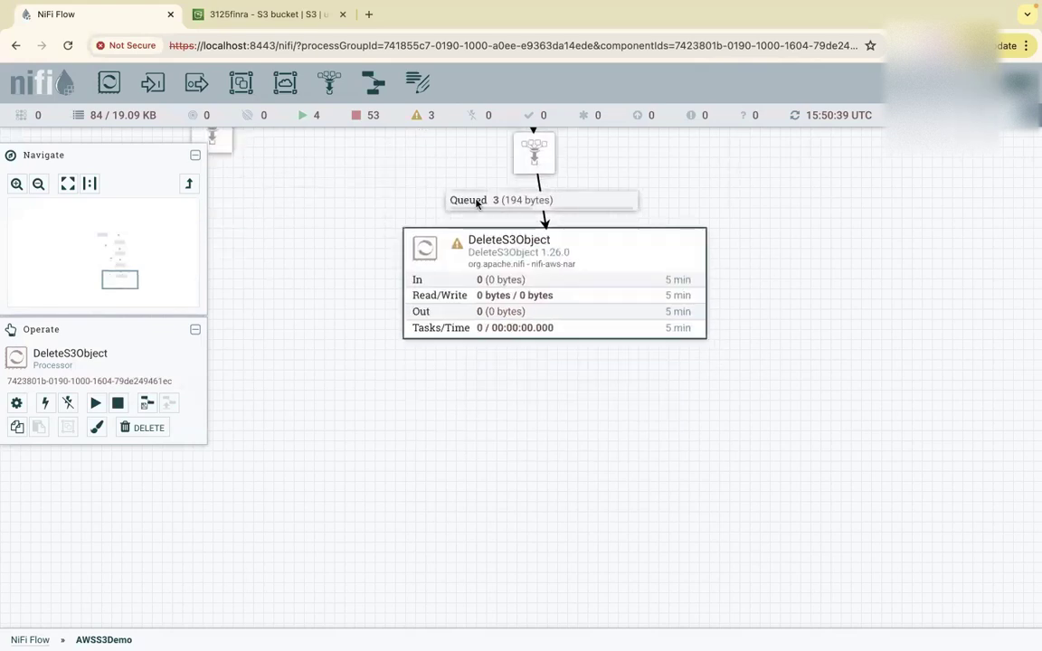
{"action": "mouse_move", "coordinate": [457, 246]}
{"action": "left_click_drag", "start_coordinate": [329, 82], "coordinate": [547, 417]}
{"action": "left_click_drag", "start_coordinate": [329, 83], "coordinate": [329, 467]}
{"action": "left_click_drag", "start_coordinate": [543, 418], "coordinate": [629, 470]}
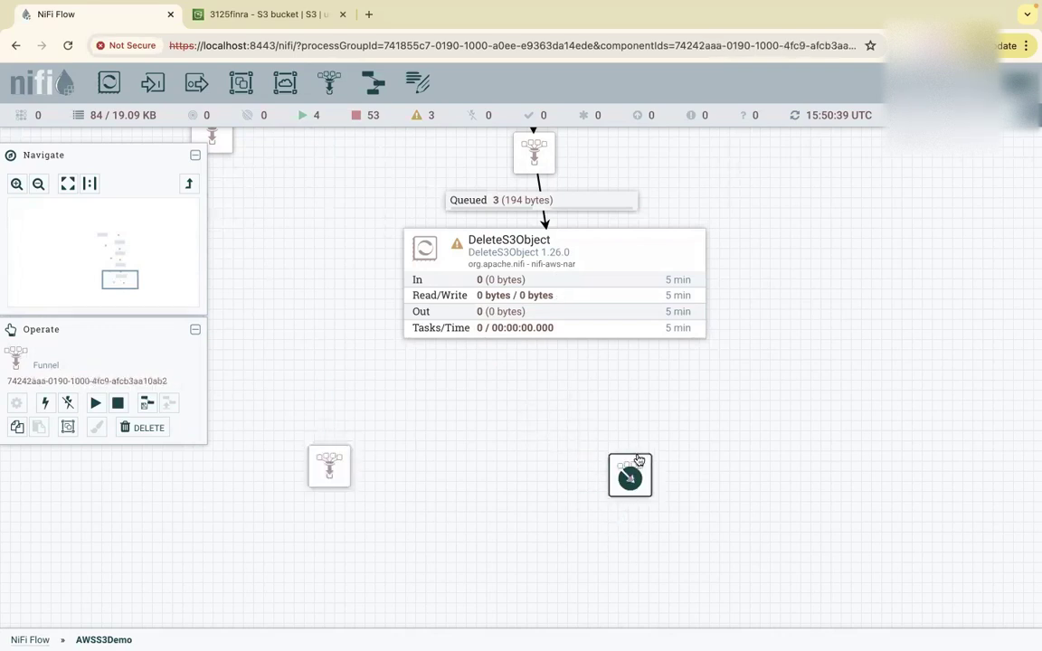
{"action": "left_click_drag", "start_coordinate": [340, 464], "coordinate": [332, 472]}
Route DeleteS3Object's failure to the lower-left funnel and success to the right funnel, then reposition it.
{"action": "left_click_drag", "start_coordinate": [555, 290], "coordinate": [311, 470]}
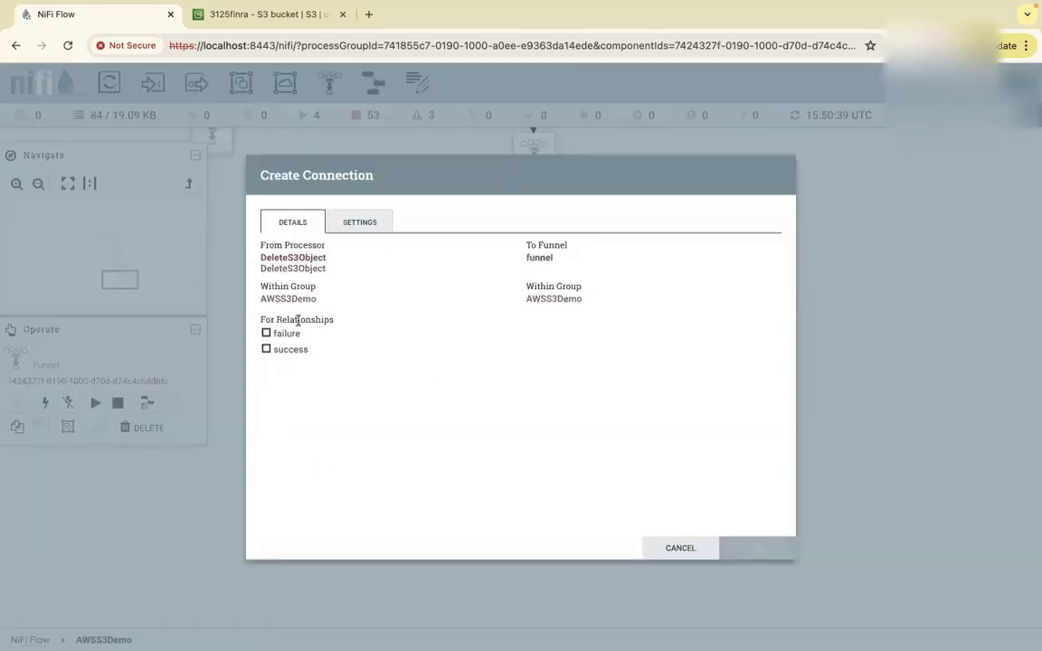
{"action": "left_click", "coordinate": [271, 334]}
{"action": "left_click", "coordinate": [724, 547]}
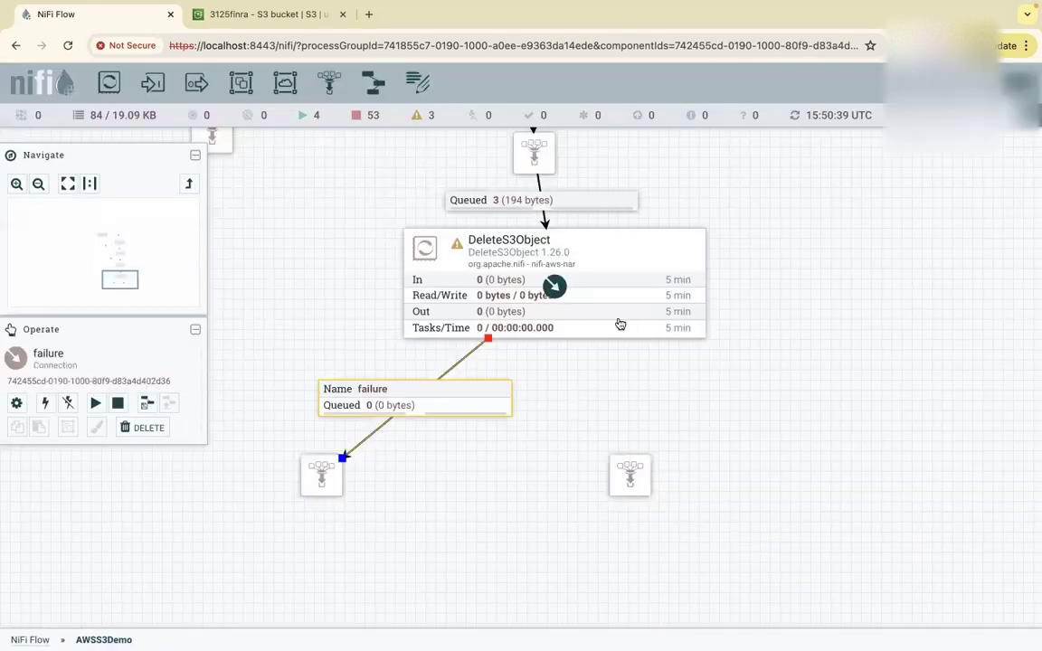
{"action": "left_click_drag", "start_coordinate": [569, 323], "coordinate": [625, 462]}
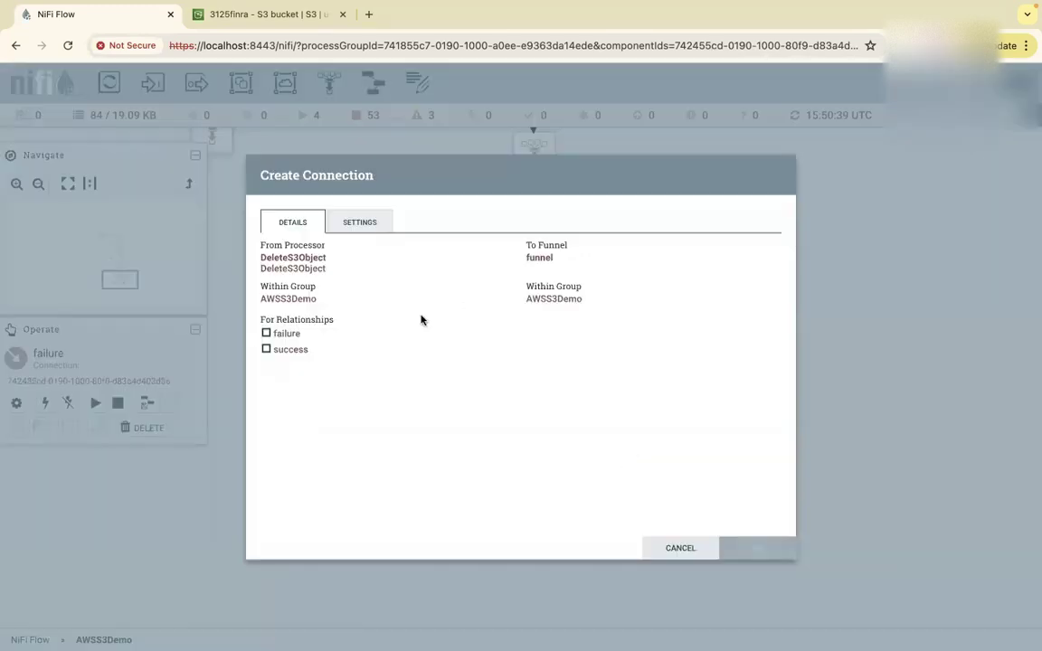
{"action": "left_click", "coordinate": [268, 350]}
{"action": "left_click", "coordinate": [765, 547]}
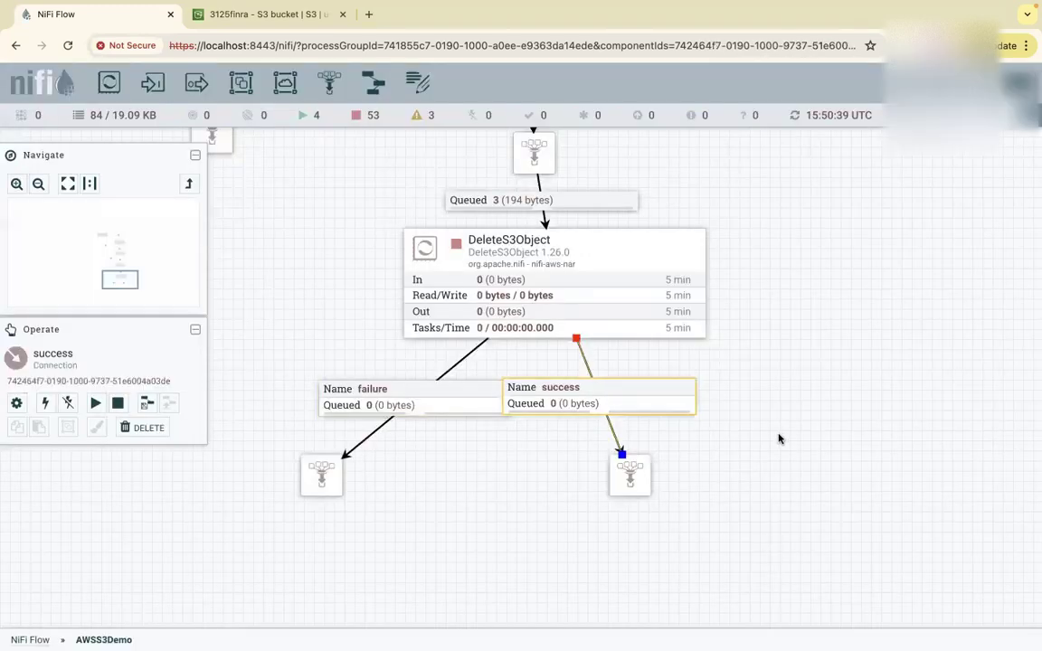
{"action": "left_click_drag", "start_coordinate": [780, 439], "coordinate": [810, 446]}
{"action": "left_click_drag", "start_coordinate": [663, 482], "coordinate": [729, 518]}
{"action": "left_click_drag", "start_coordinate": [775, 358], "coordinate": [645, 247]}
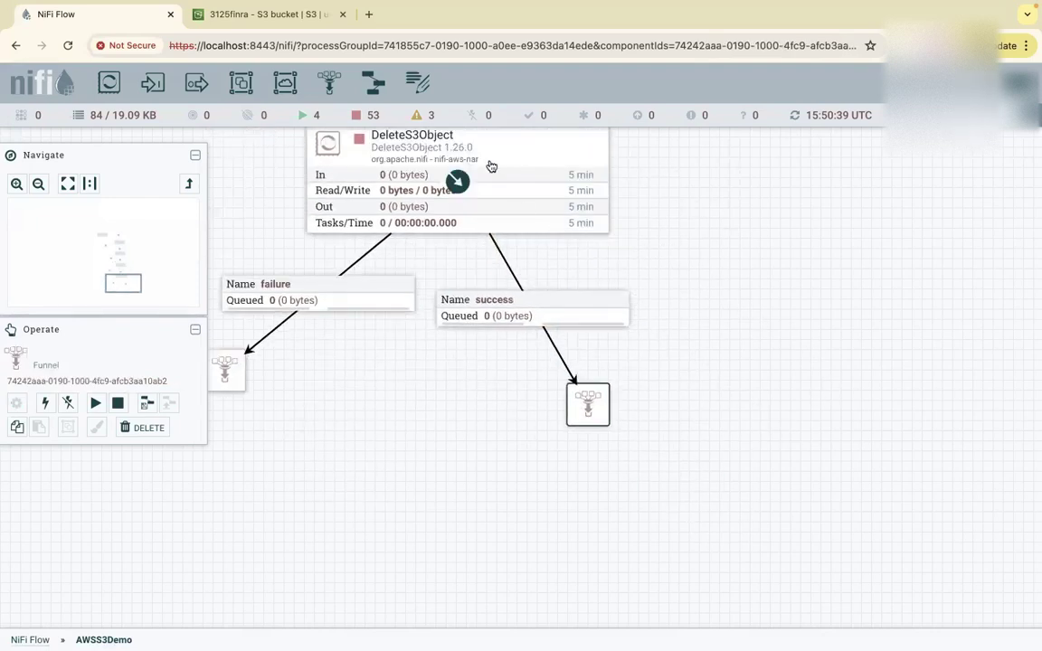
Start DeleteS3Object and refresh the canvas statistics twice.
{"action": "left_click", "coordinate": [331, 135]}
{"action": "right_click", "coordinate": [503, 147]}
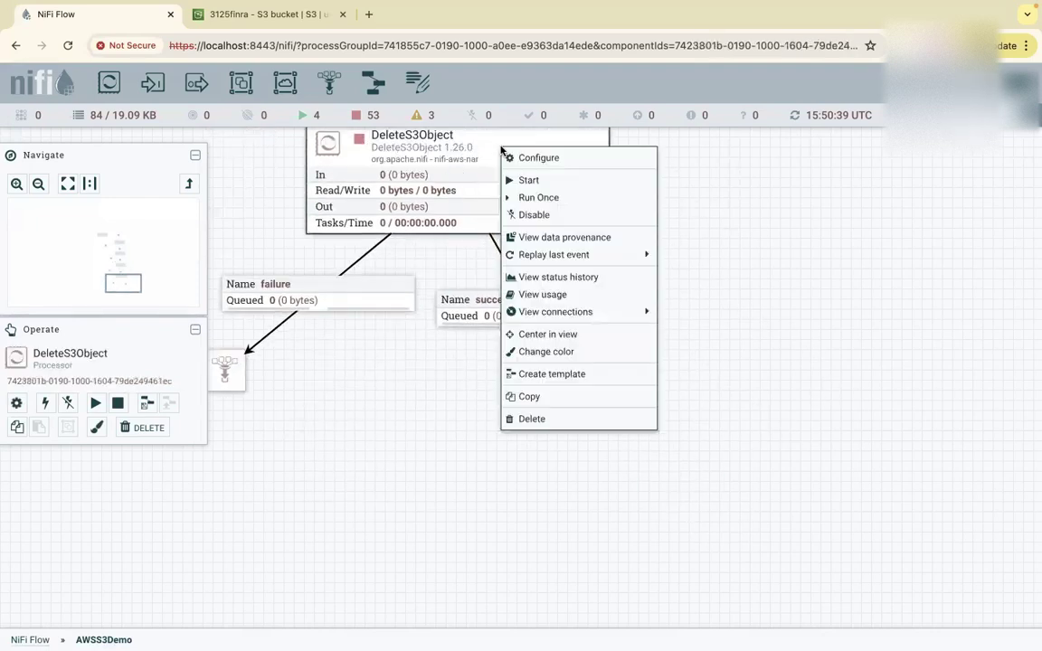
{"action": "left_click", "coordinate": [533, 181]}
{"action": "right_click", "coordinate": [668, 176]}
{"action": "left_click", "coordinate": [769, 186]}
{"action": "right_click", "coordinate": [776, 213]}
{"action": "left_click", "coordinate": [799, 224]}
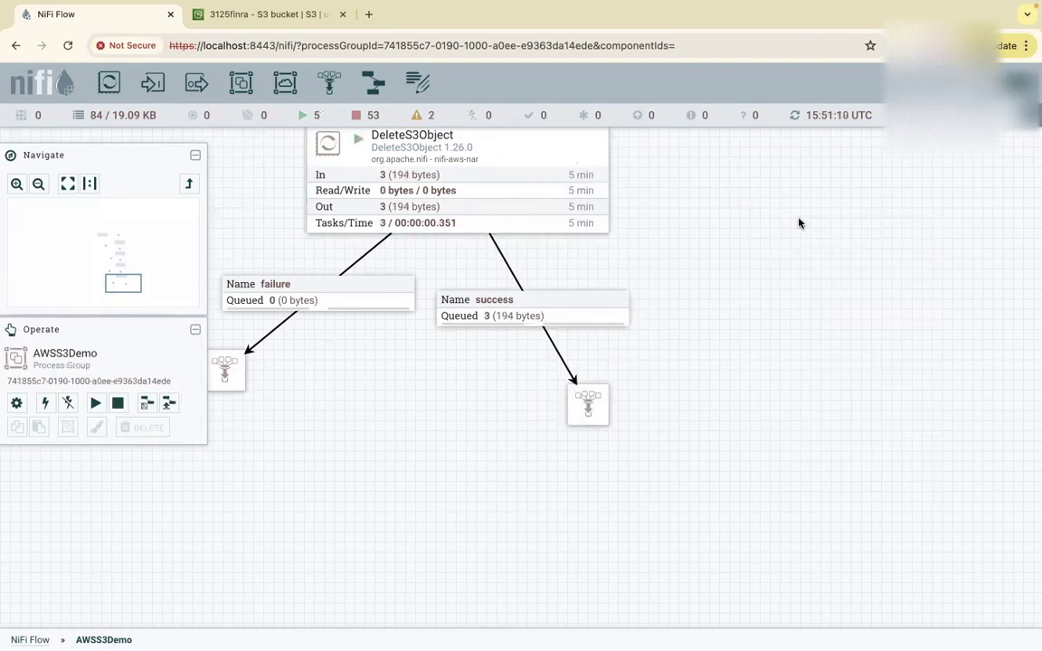
Check the 3 flowfiles (194 bytes) on the success queue, then go to the S3 bucket browser.
{"action": "right_click", "coordinate": [470, 317]}
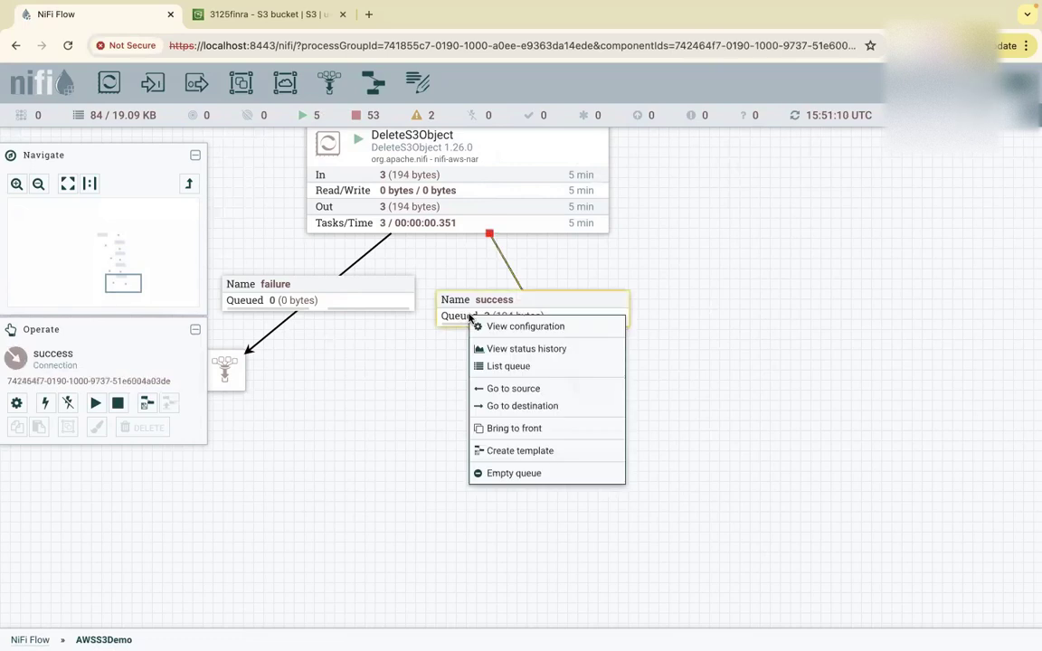
{"action": "left_click", "coordinate": [505, 368]}
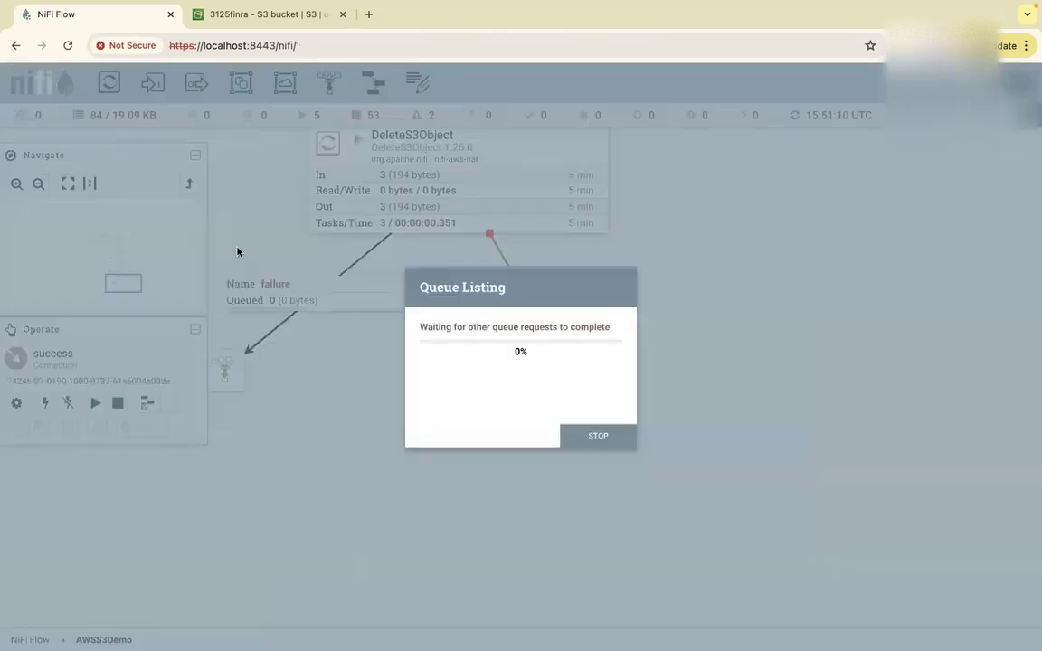
{"action": "key", "text": "Escape"}
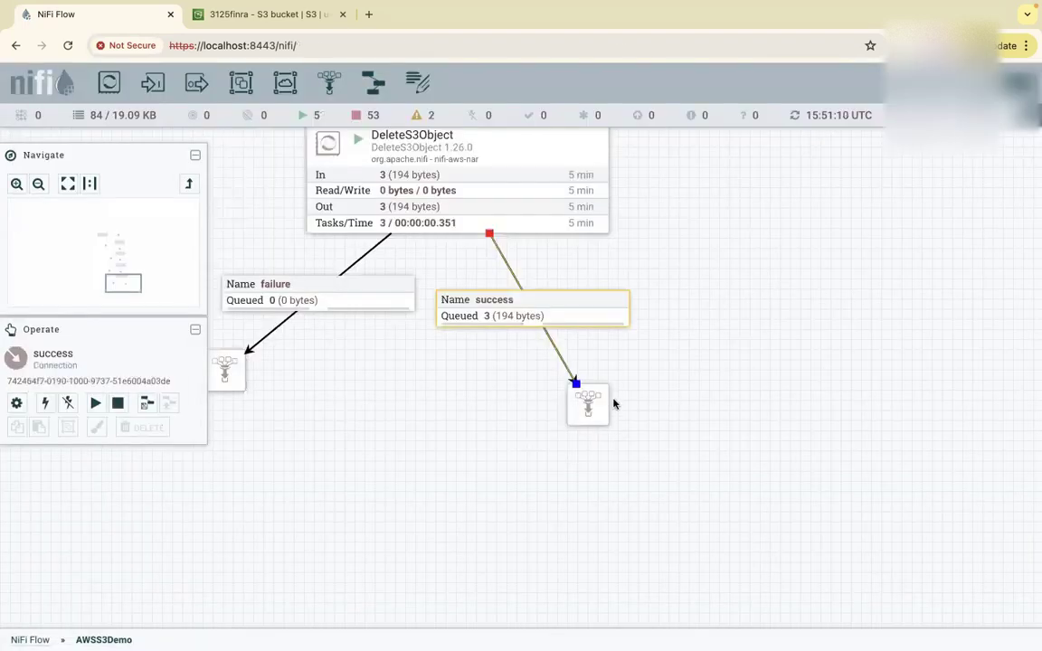
{"action": "left_click", "coordinate": [272, 17]}
{"action": "scroll", "coordinate": [371, 308], "scroll_direction": "up", "scroll_amount": 1}
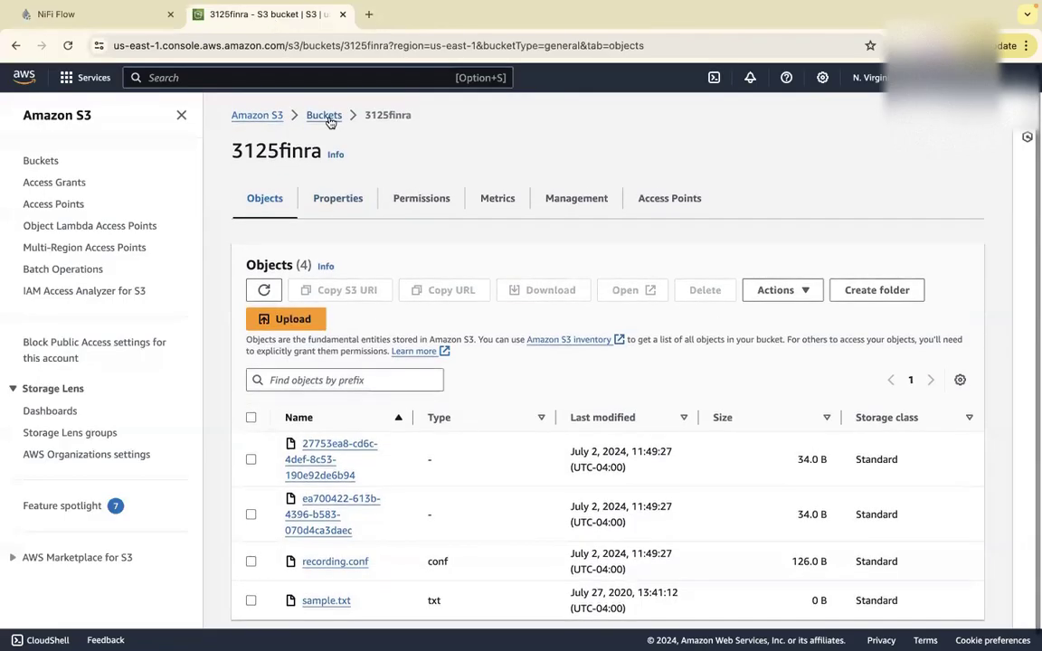
Refresh the 3125nifisource1 bucket to confirm it shows no objects, then return to NiFi.
{"action": "left_click", "coordinate": [324, 115]}
{"action": "left_click", "coordinate": [322, 450]}
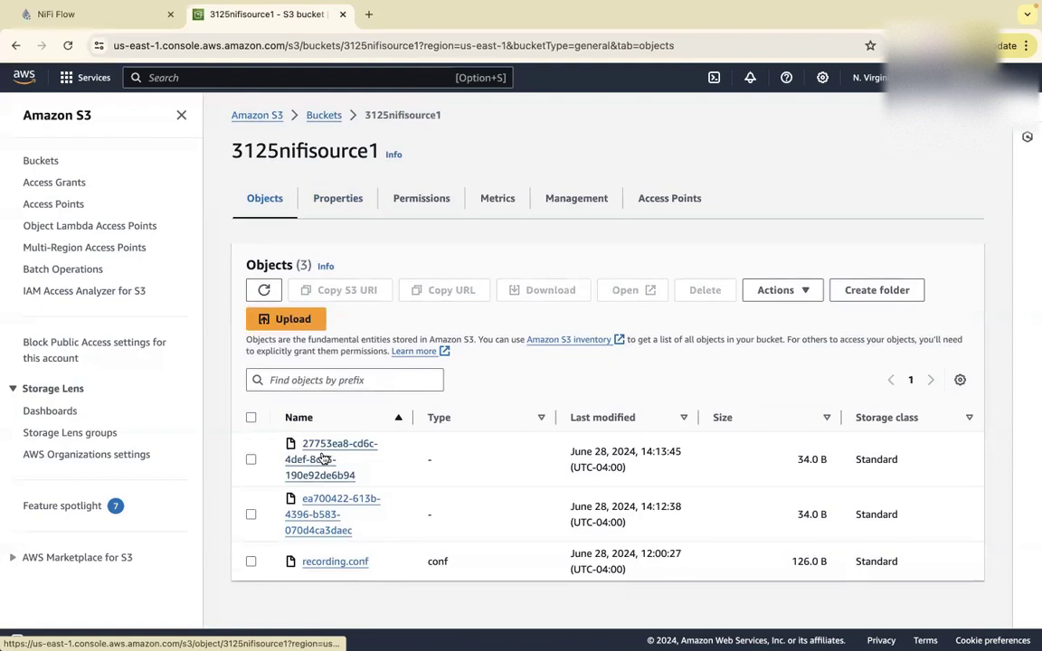
{"action": "left_click", "coordinate": [263, 289]}
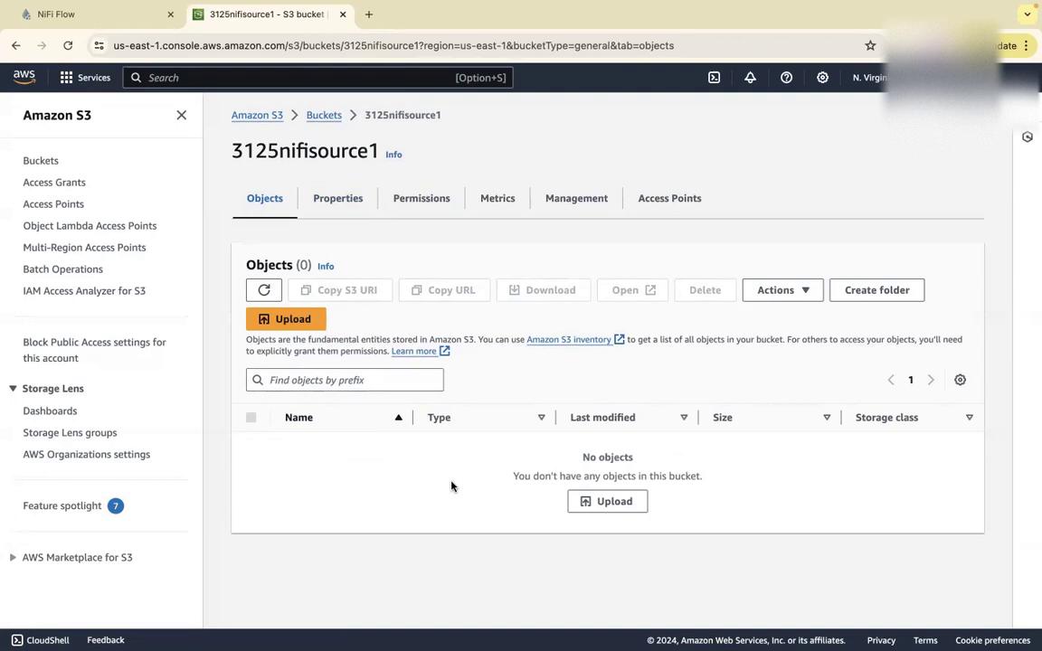
{"action": "left_click", "coordinate": [112, 15]}
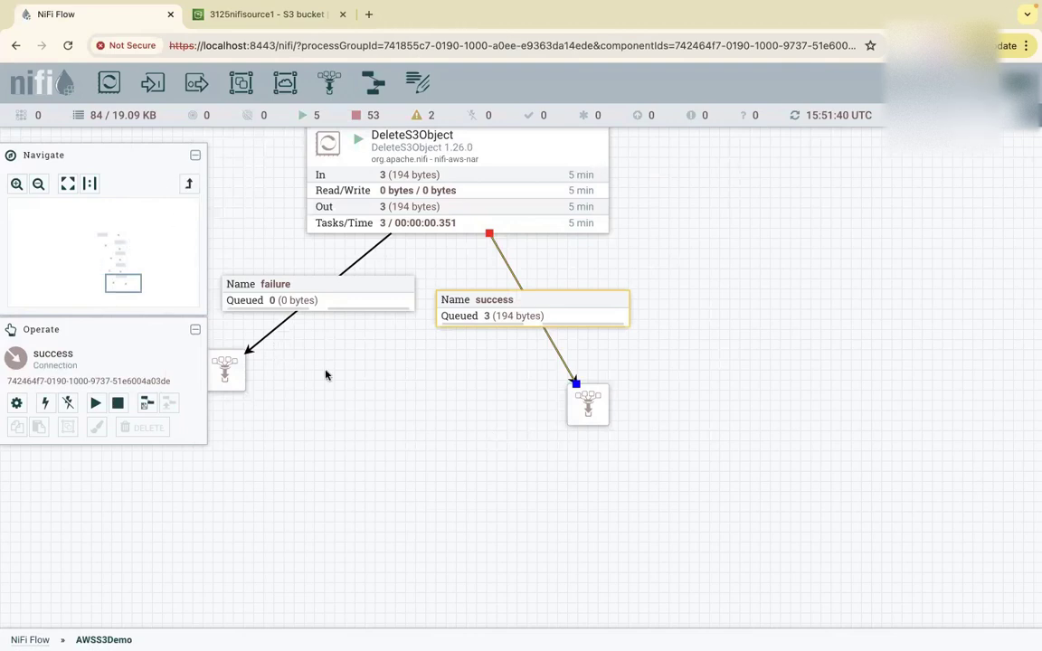
Pan and zoom out twice so PutS3Object and DeleteS3Object are both visible.
{"action": "left_click_drag", "start_coordinate": [352, 394], "coordinate": [498, 504]}
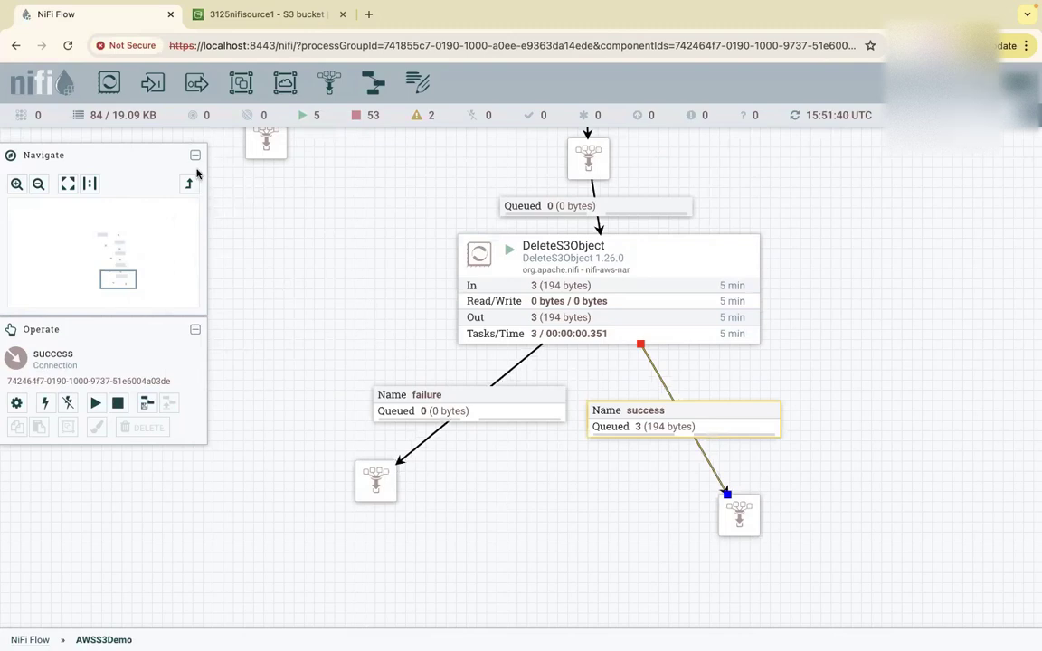
{"action": "left_click", "coordinate": [38, 183]}
{"action": "left_click", "coordinate": [38, 184]}
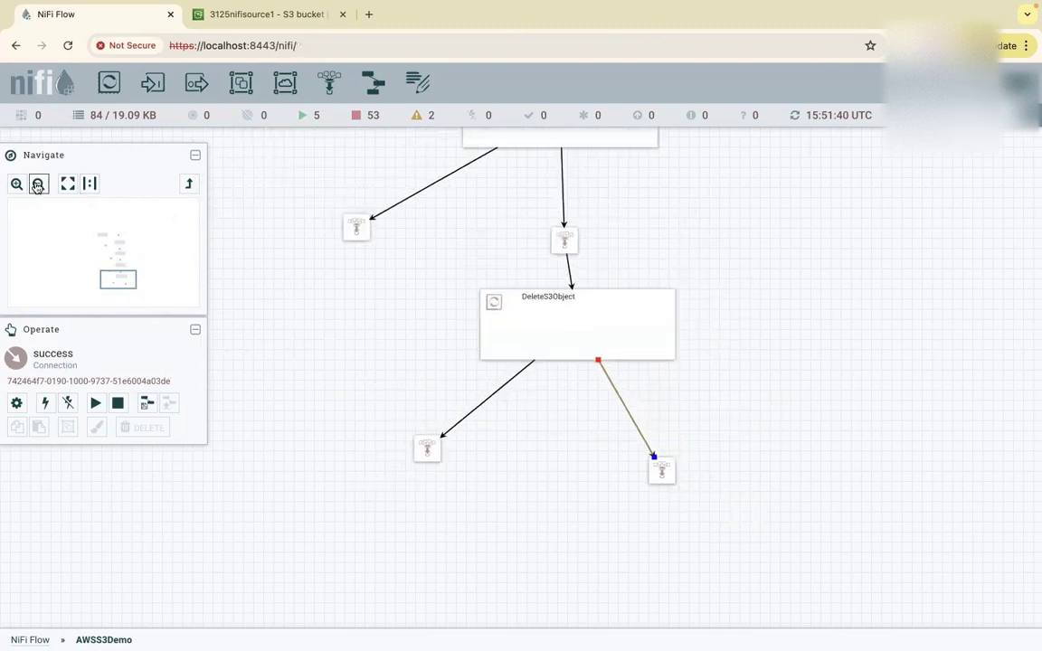